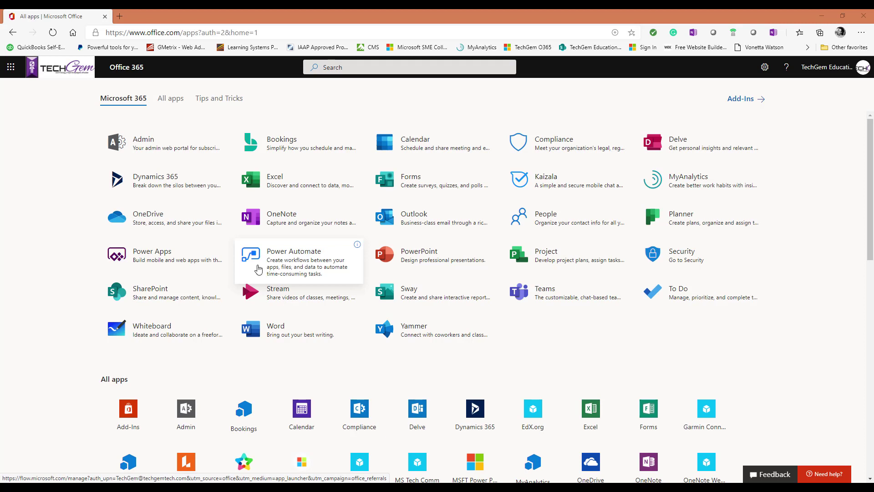
Step: Open SharePoint in a new tab from the Microsoft 365 apps page
click(155, 299)
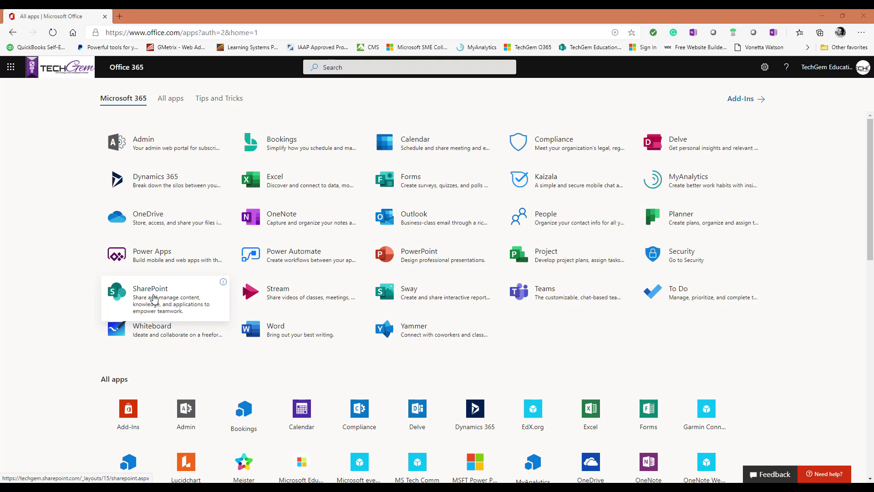
click(160, 298)
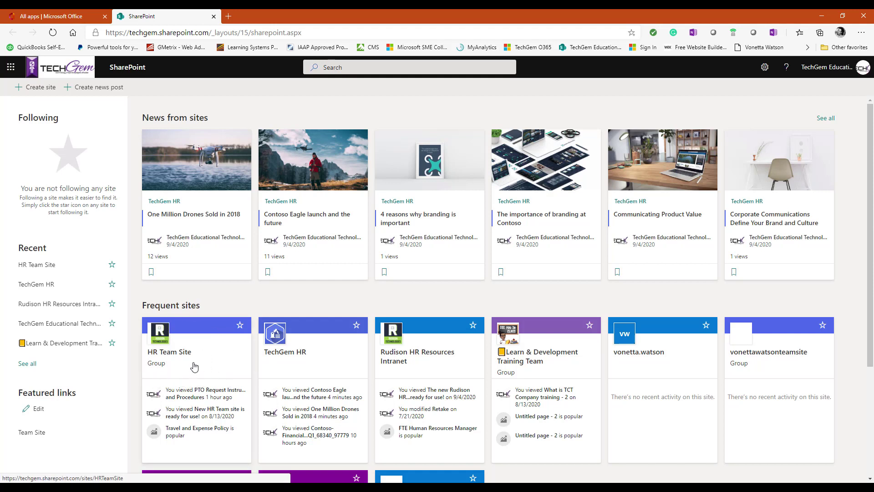
Step: Go to the HR Team Site from Frequent sites and open its HR Team Documents library
click(194, 367)
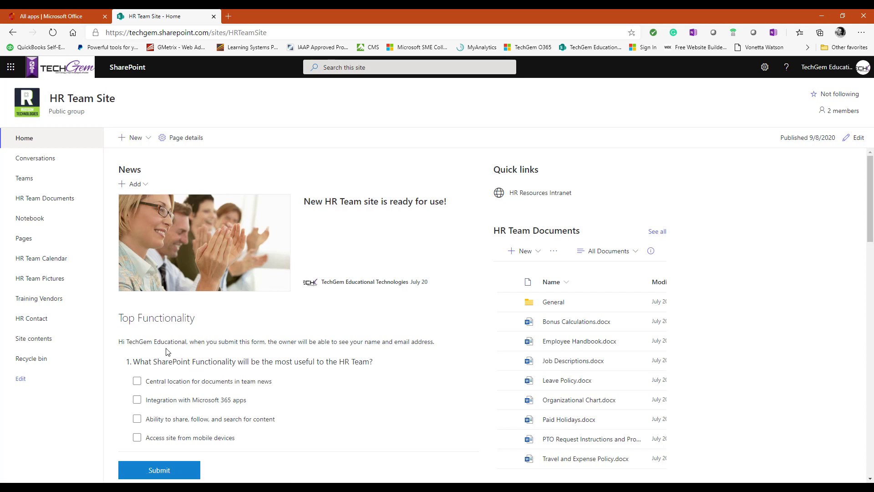
click(51, 203)
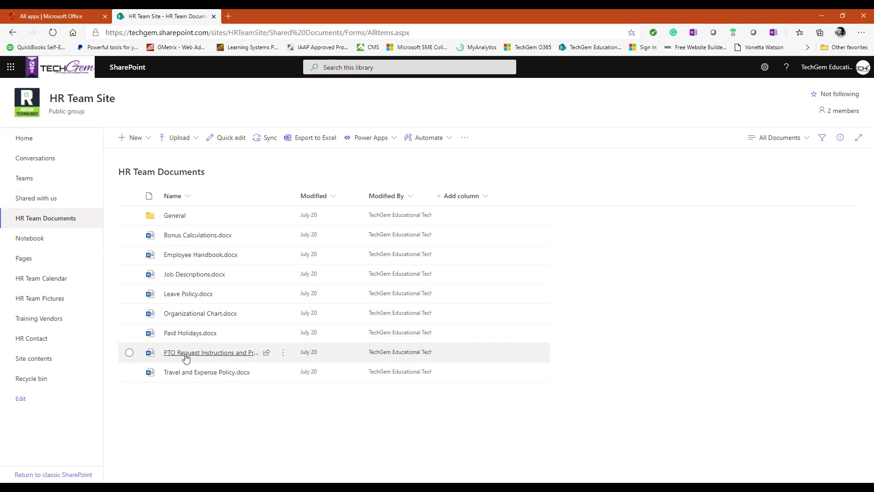
mouse_move(200, 358)
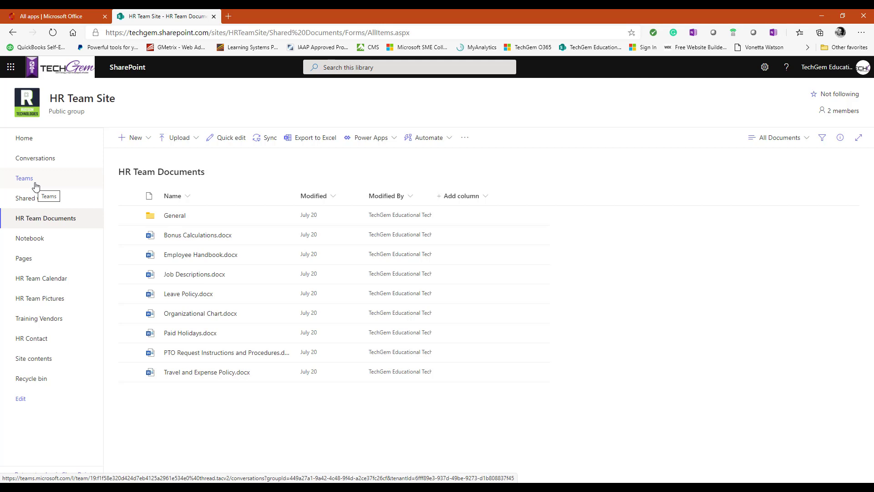
Step: Close the SharePoint tab and start a new blank form in Microsoft Forms using the work account
click(214, 17)
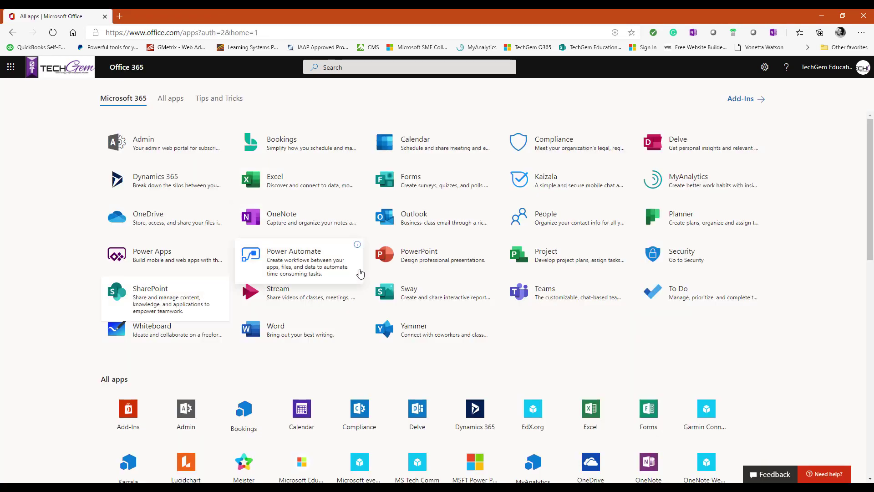
click(415, 186)
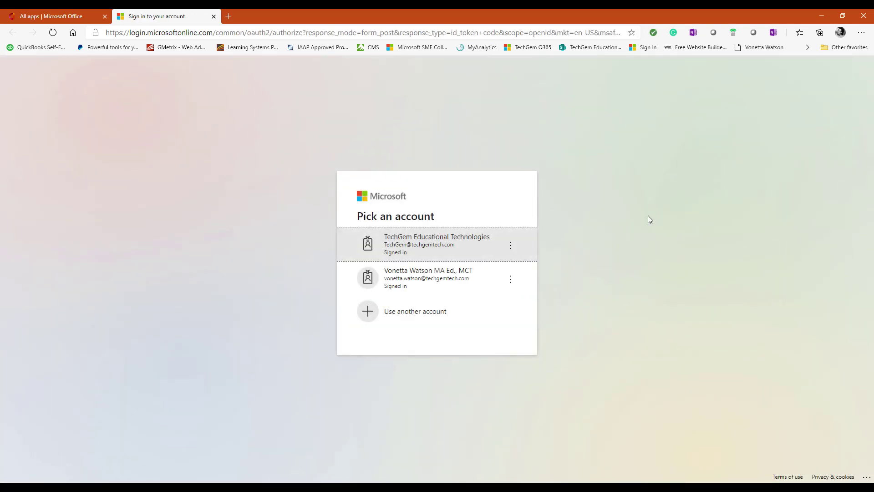
click(403, 252)
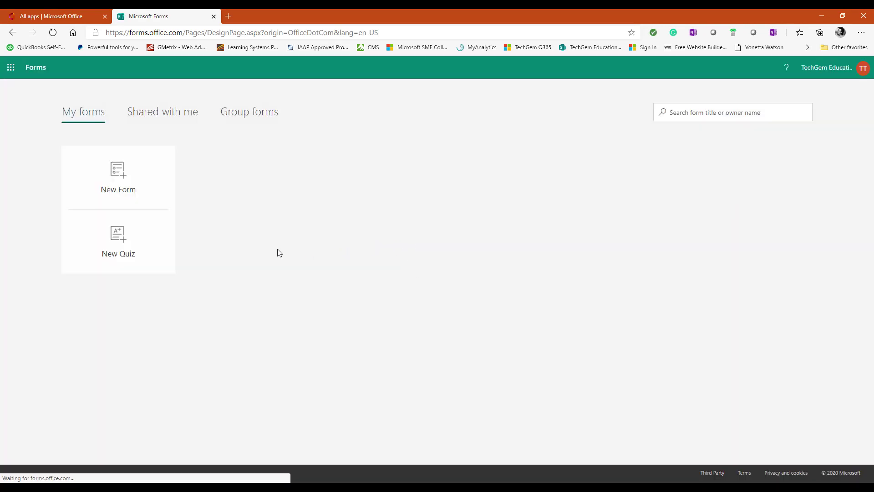
click(125, 183)
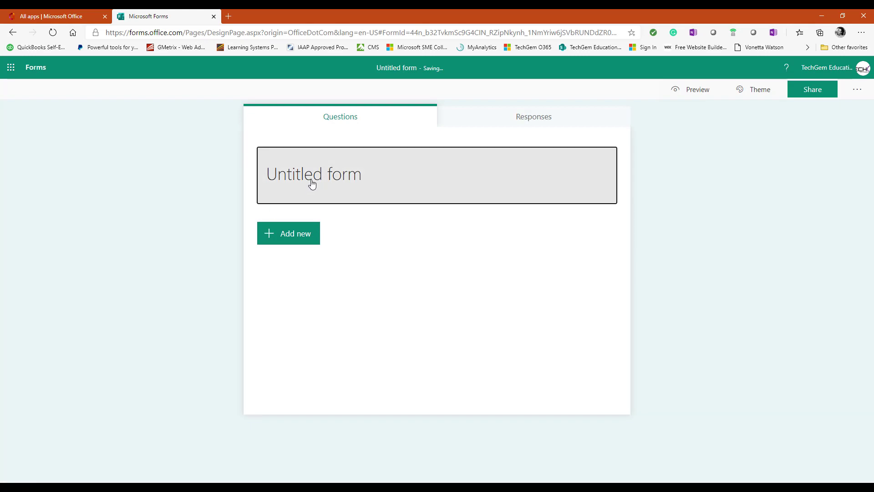
click(312, 182)
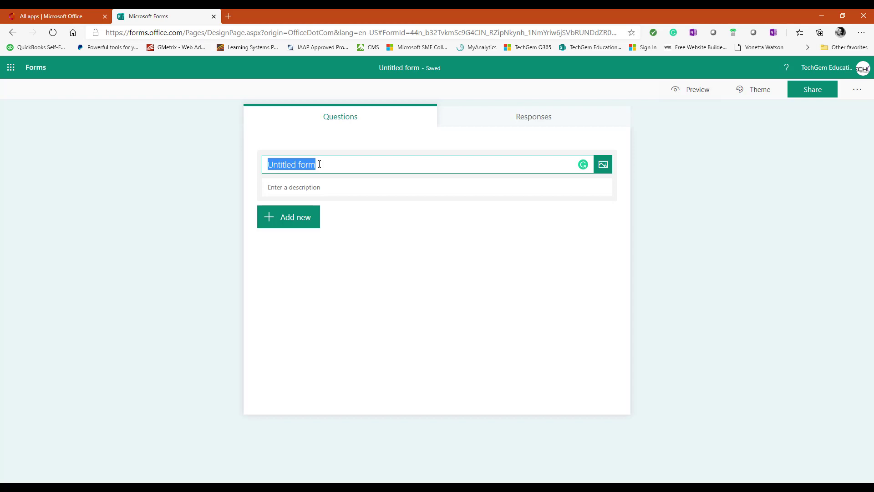
Step: Title the new form 'Time-Off Request Form'
text(Time)
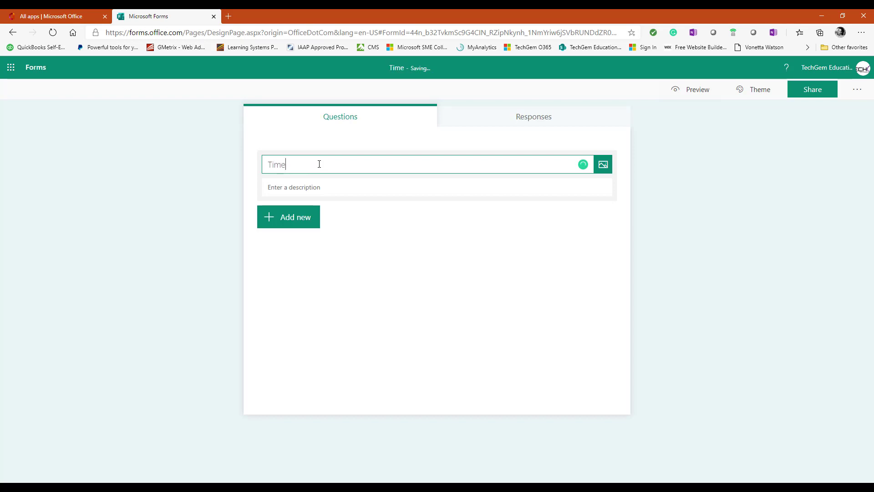
text(-Off Request Form)
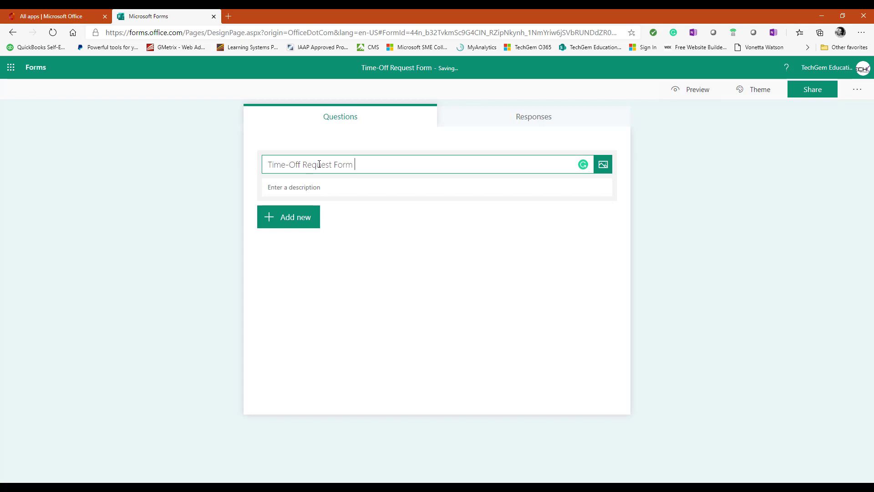
Step: Upload the techgem-logo-color-web-and-email image from the TechGem logo folder into the form header
click(606, 167)
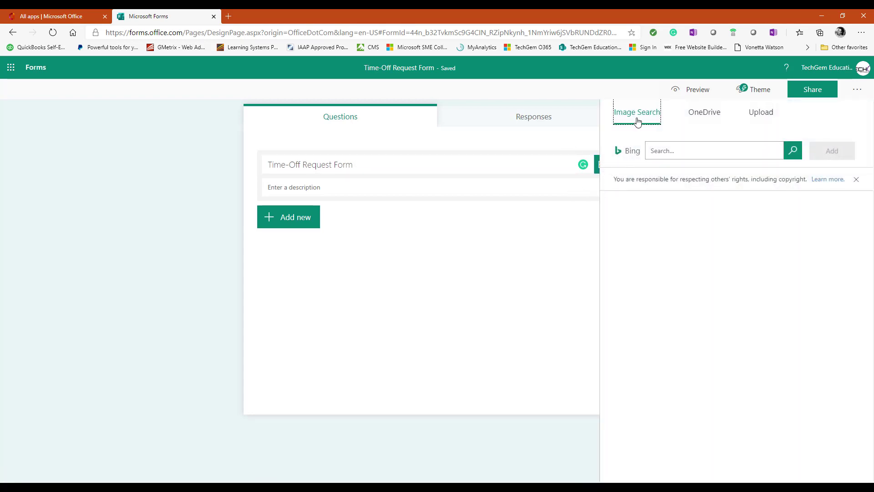
click(637, 121)
click(676, 155)
click(699, 117)
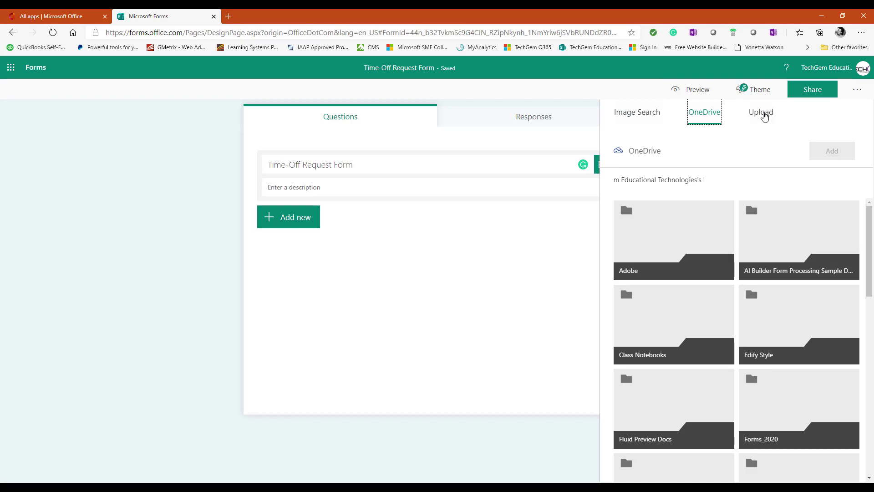
click(764, 117)
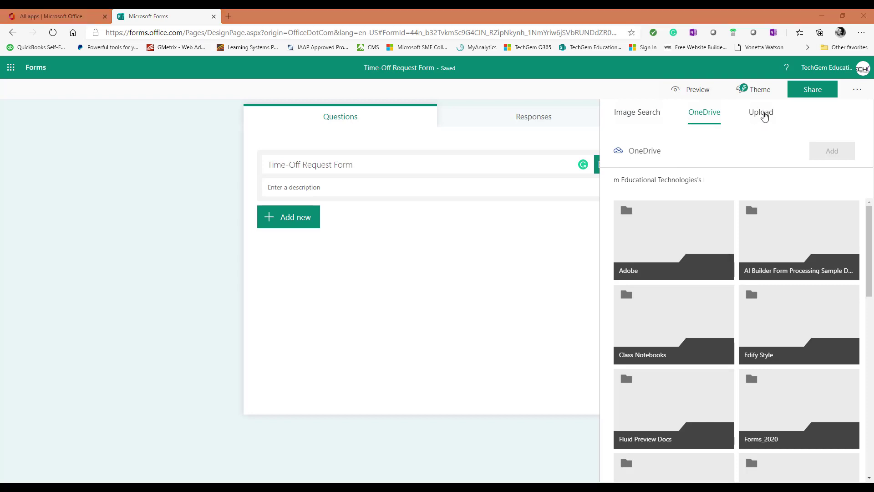
drag(151, 121, 149, 186)
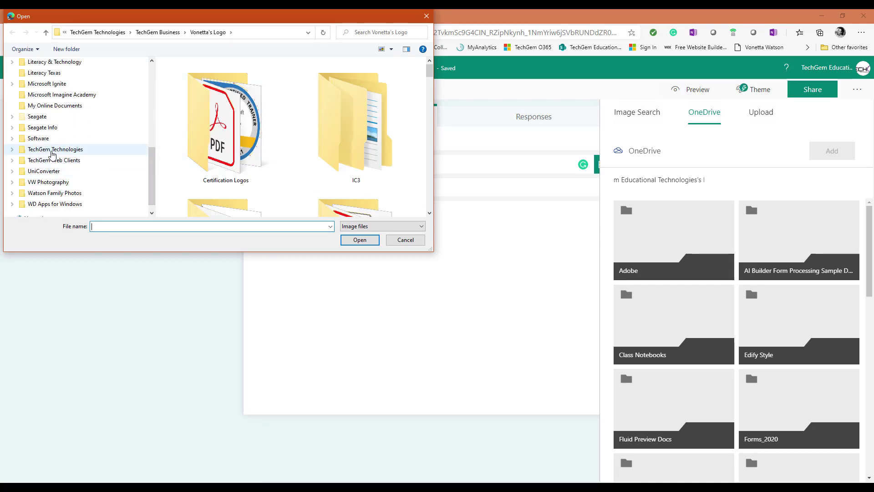
click(51, 151)
scroll(197, 164, down, 3)
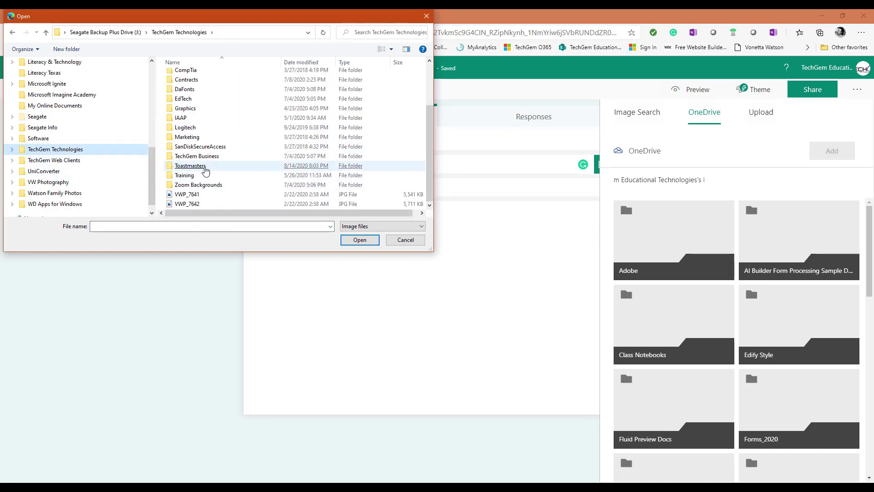
double_click(202, 159)
scroll(217, 148, down, 1)
double_click(200, 140)
scroll(333, 148, down, 1)
click(292, 189)
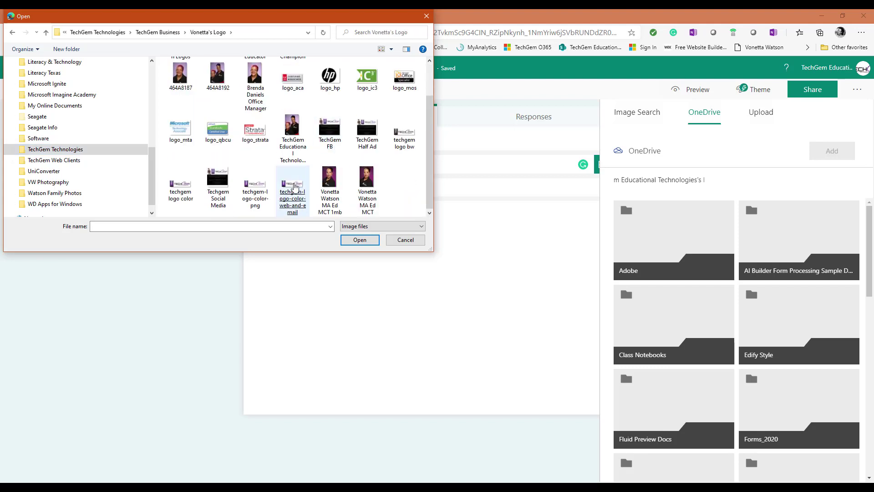
click(359, 240)
Step: Paste the description 'Fill-out the time-off request form and submit for approval.'
click(500, 283)
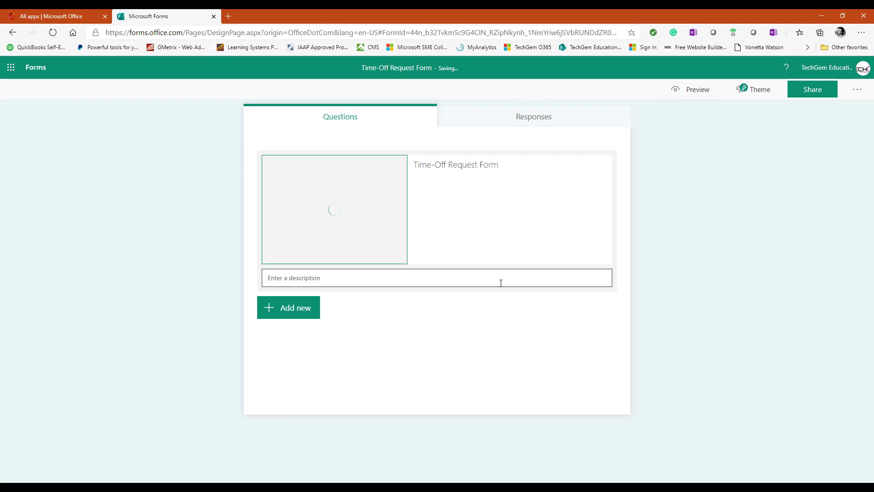
click(286, 224)
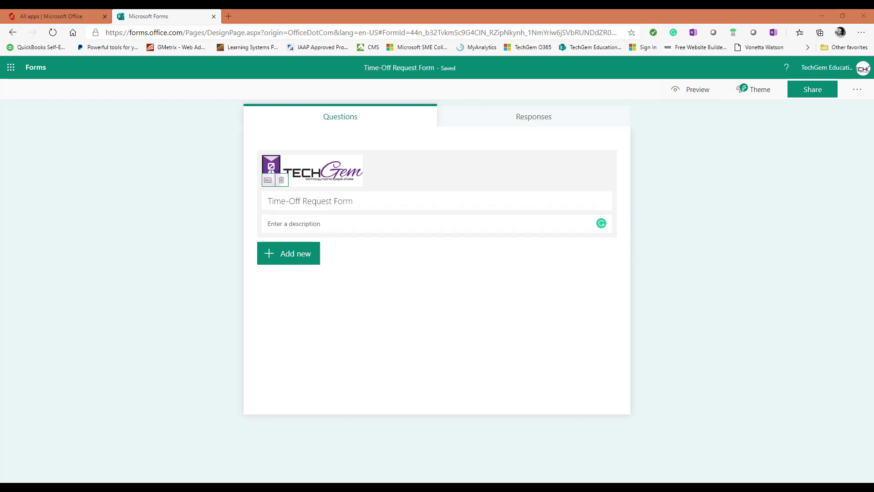
click(288, 224)
text(Fill-out the time-off request form and submit for approval.)
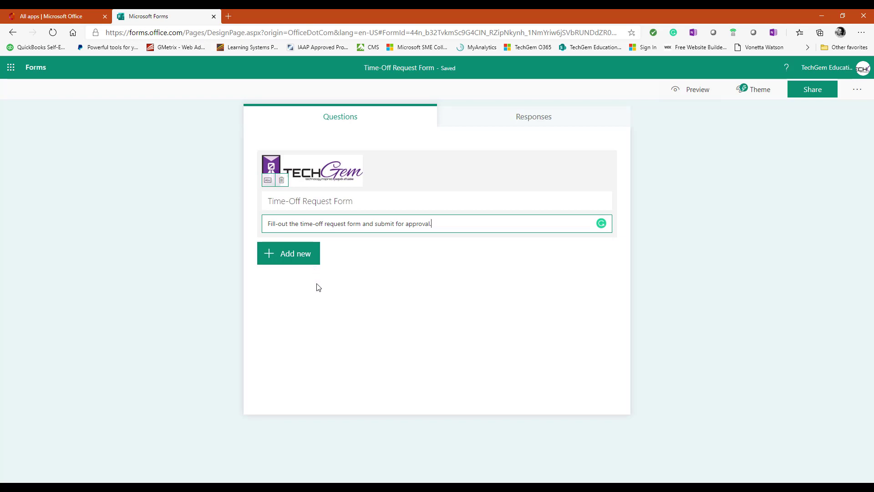
click(303, 256)
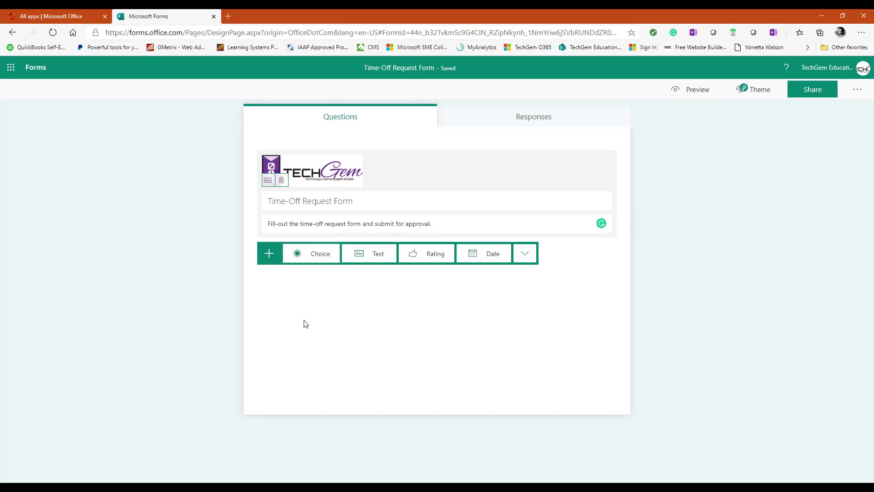
Step: Add a choice question 'Time-Off Type' with options Vacaion, Personal and Sick
click(313, 255)
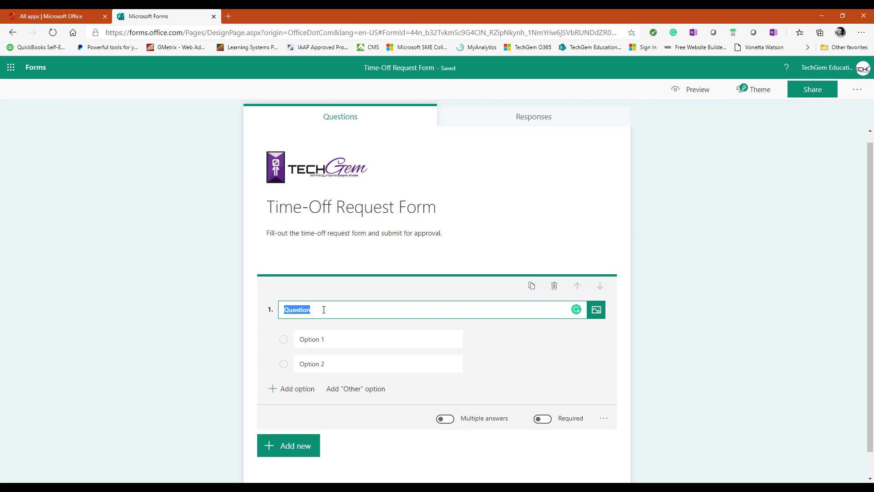
text(Time)
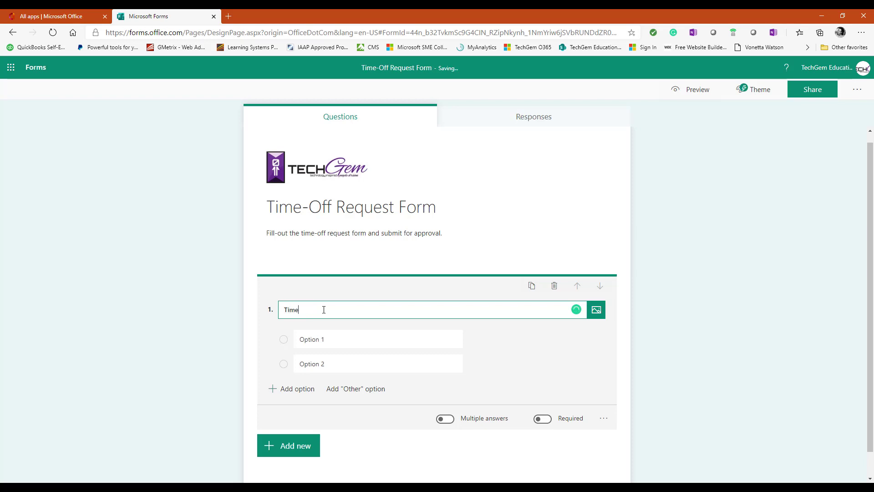
text(-Off Type)
click(323, 339)
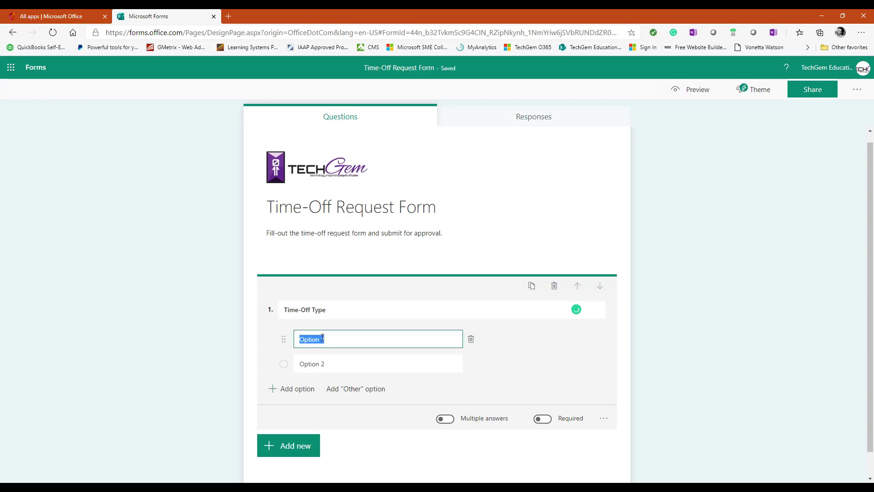
text(Vacaion)
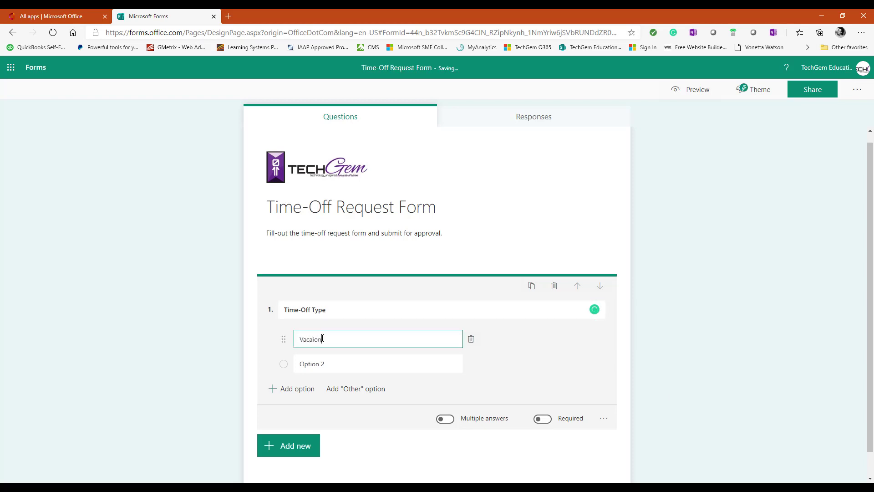
click(320, 364)
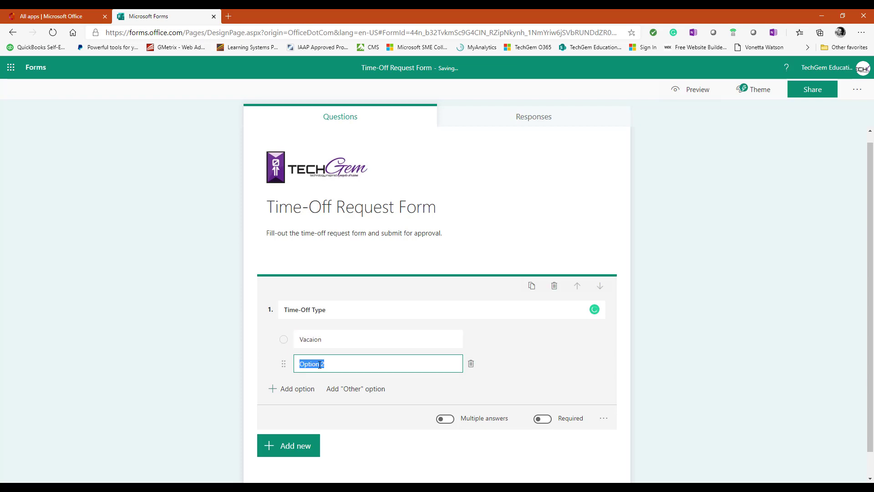
text(Personal)
click(286, 389)
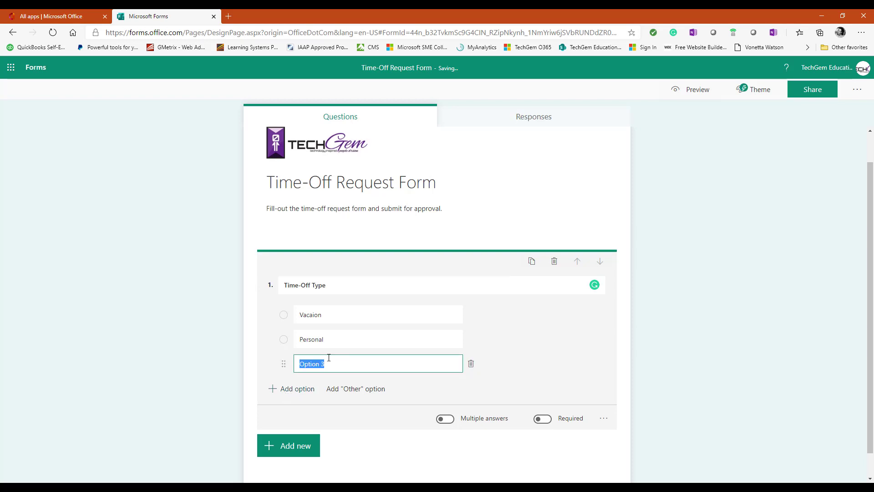
text(Sick)
Step: Add the options Jury Duty, Training and Other, and make Time-Off Type required
click(294, 390)
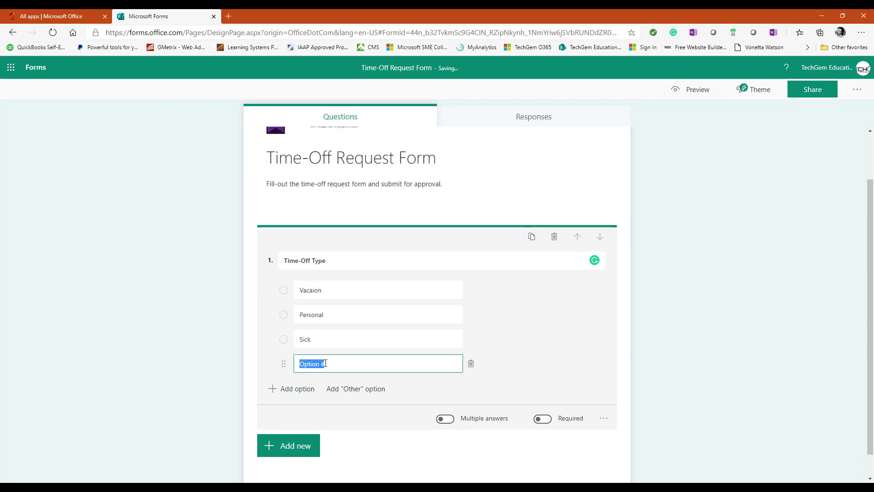
text(Jury Duty)
click(299, 390)
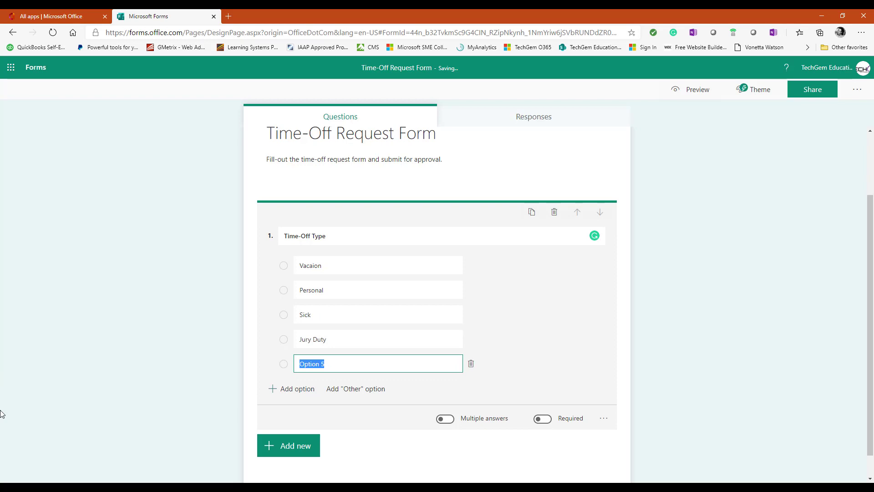
text(Training)
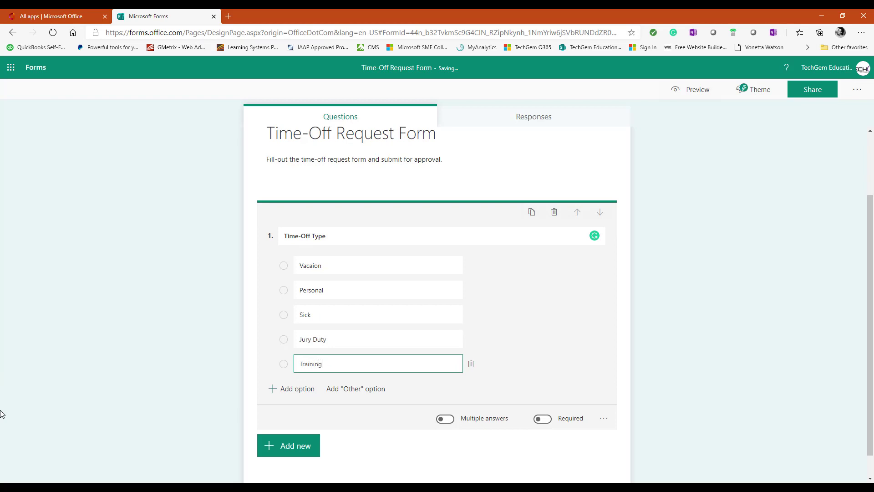
click(299, 393)
text(O)
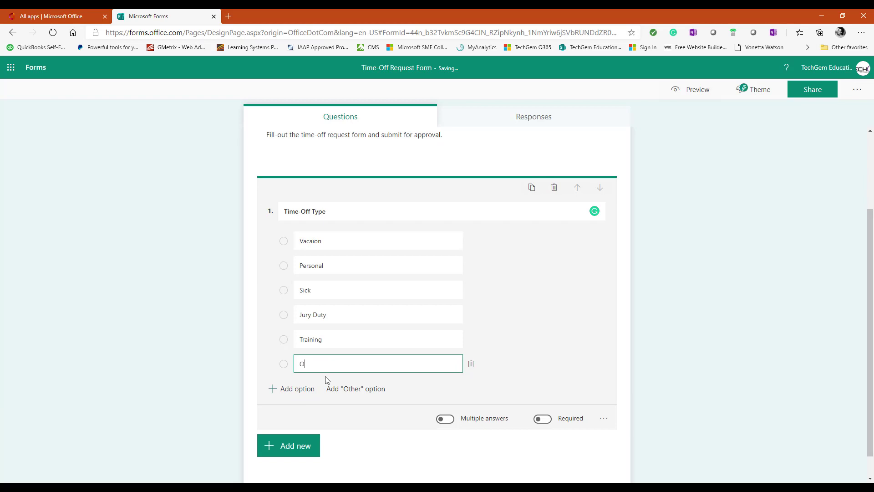
text(t)
text(e)
key(BackSpace)
key(BackSpace)
text(ther)
scroll(513, 409, down, 1)
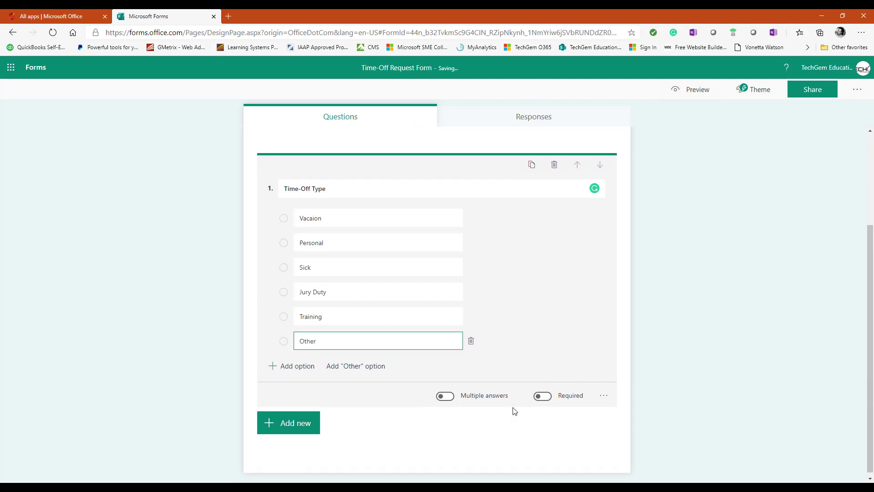
click(548, 393)
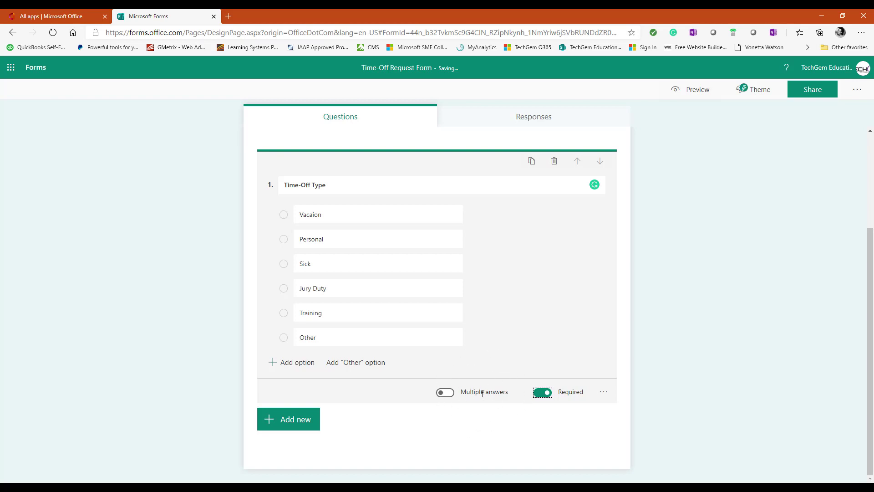
click(605, 395)
click(605, 394)
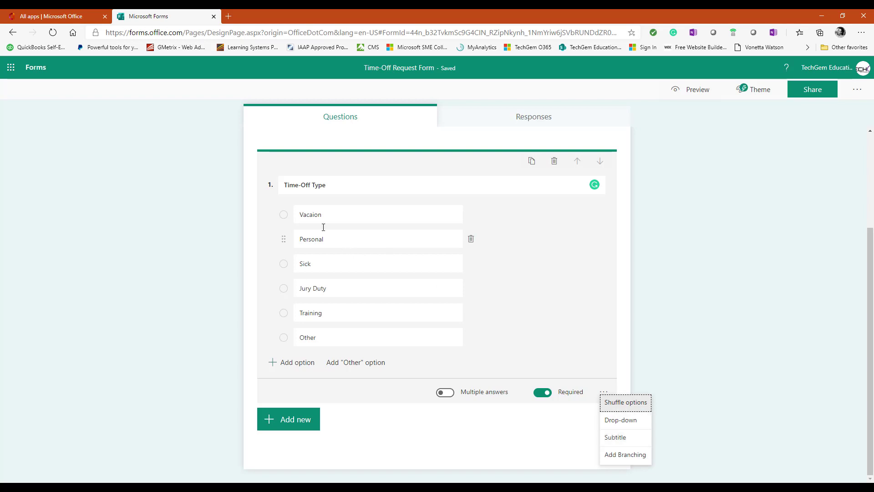
click(317, 202)
Step: Add a text question titled 'Comments' and set it to not required
click(287, 419)
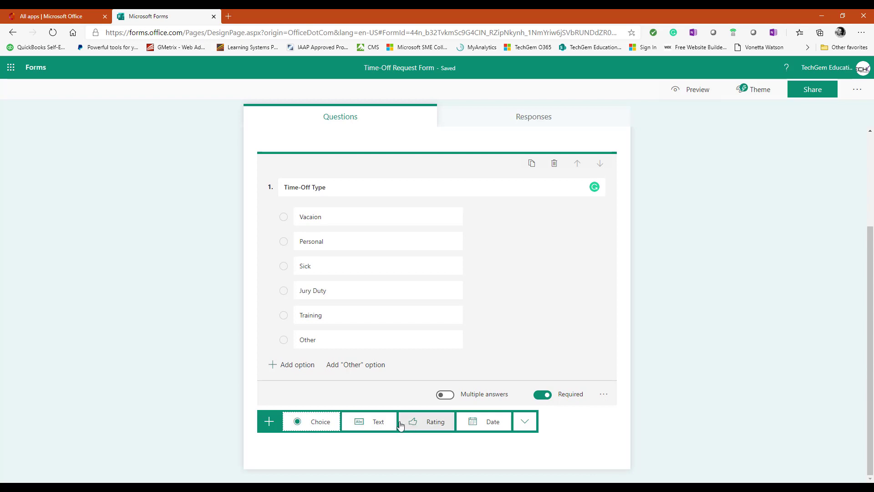
click(380, 426)
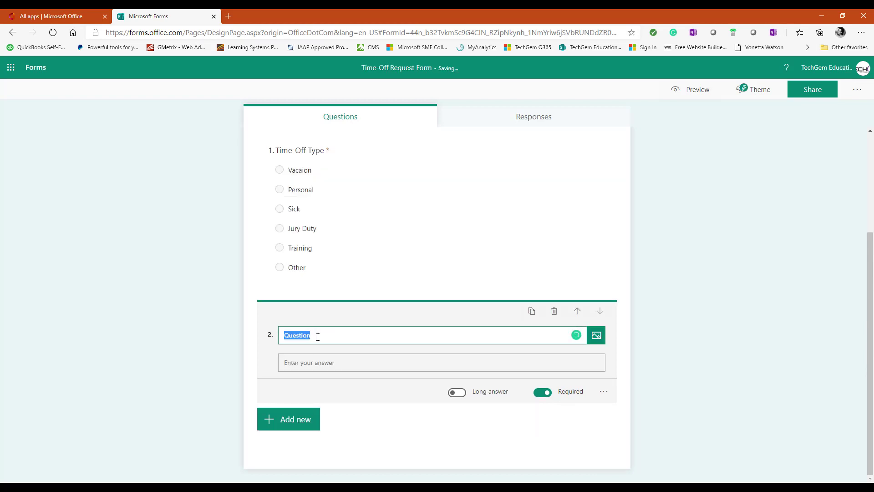
text(Comments)
click(370, 363)
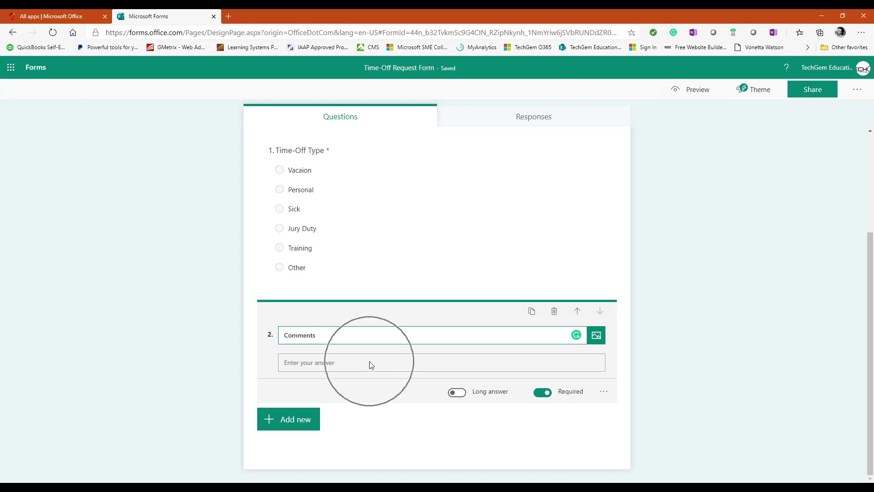
click(539, 393)
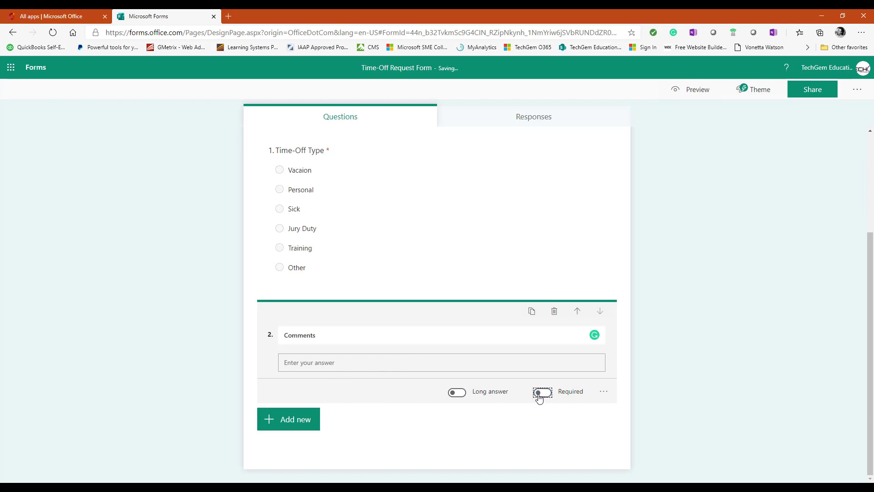
click(604, 393)
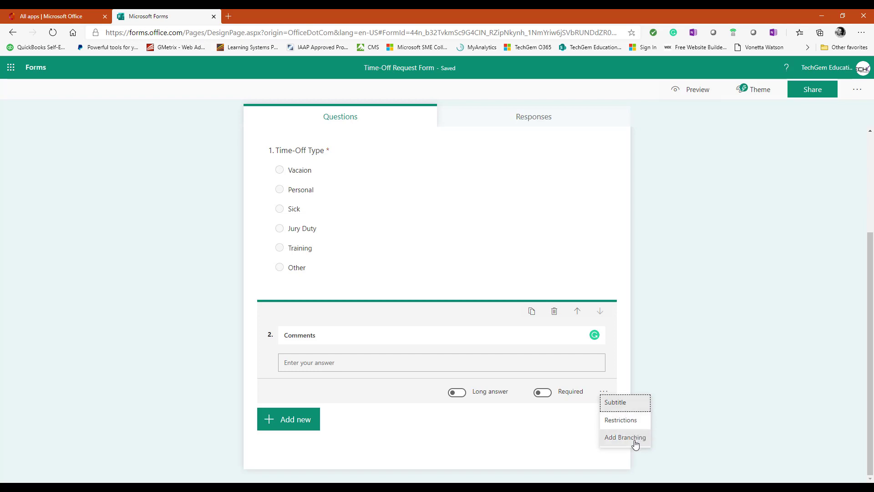
Step: Dismiss the Comments question menu and show the question-type options for a new question
click(437, 442)
click(298, 428)
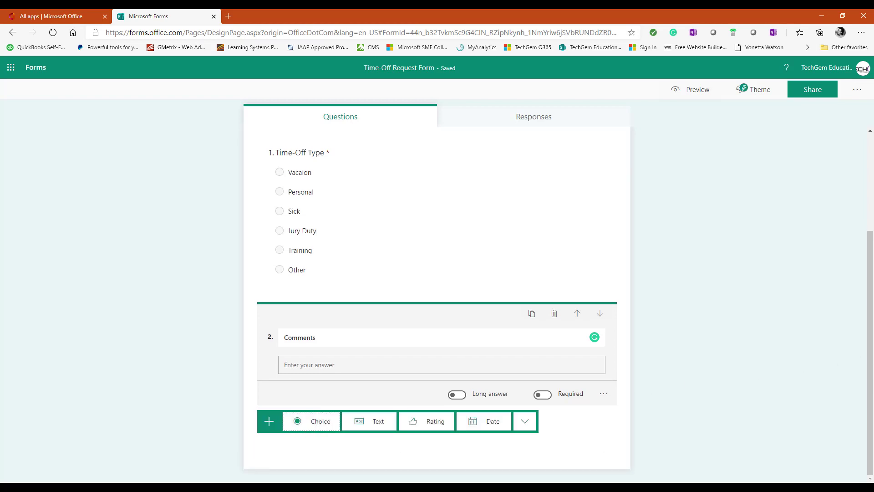
Step: Add a required date question titled 'Start Date'
click(487, 423)
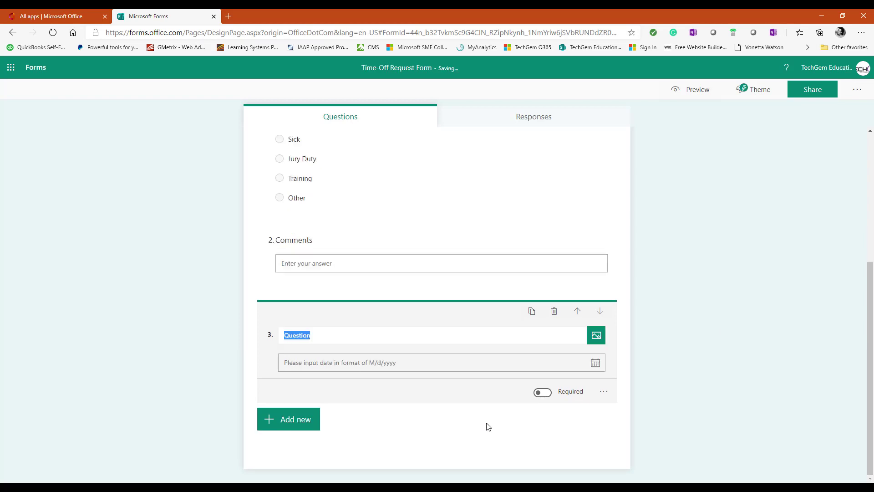
text(St)
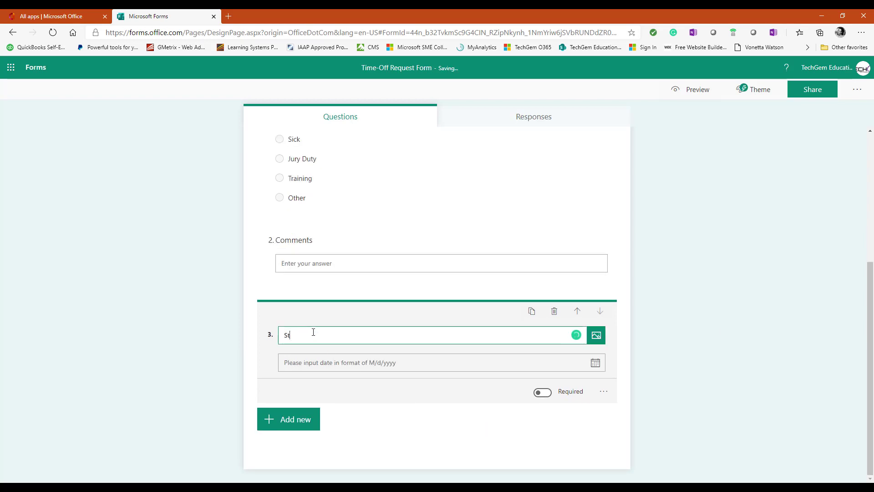
text(art Date)
click(544, 393)
click(604, 393)
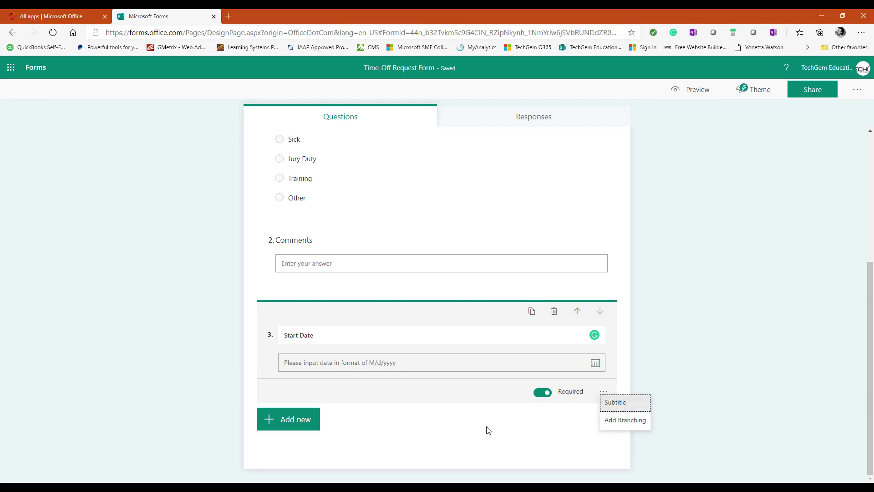
click(292, 426)
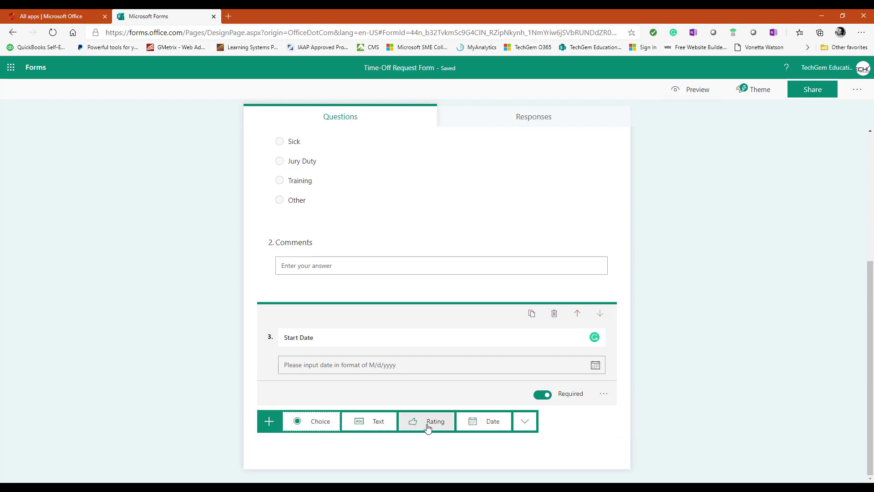
Step: Add a date question titled 'End Date' and scroll through the form to review it
click(488, 424)
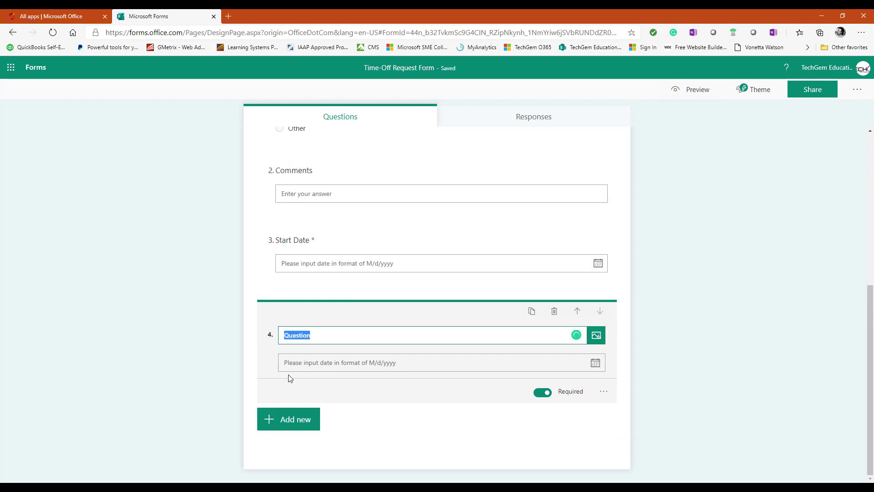
text(End Date)
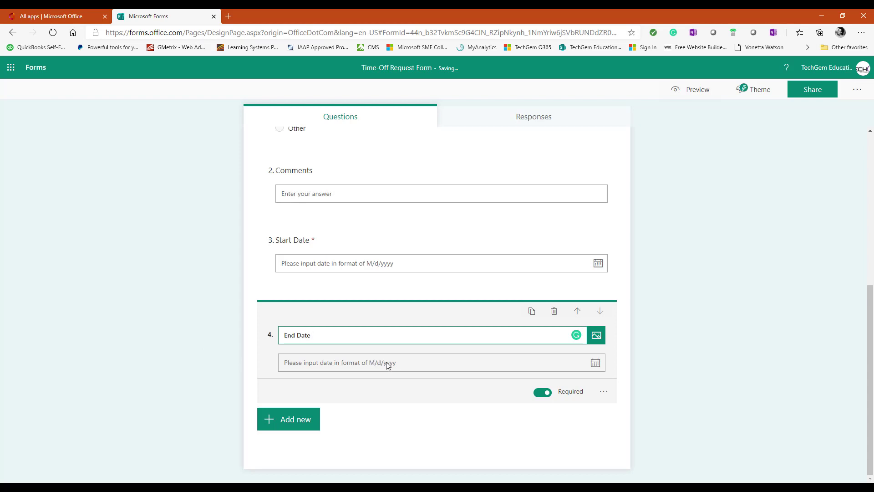
click(603, 392)
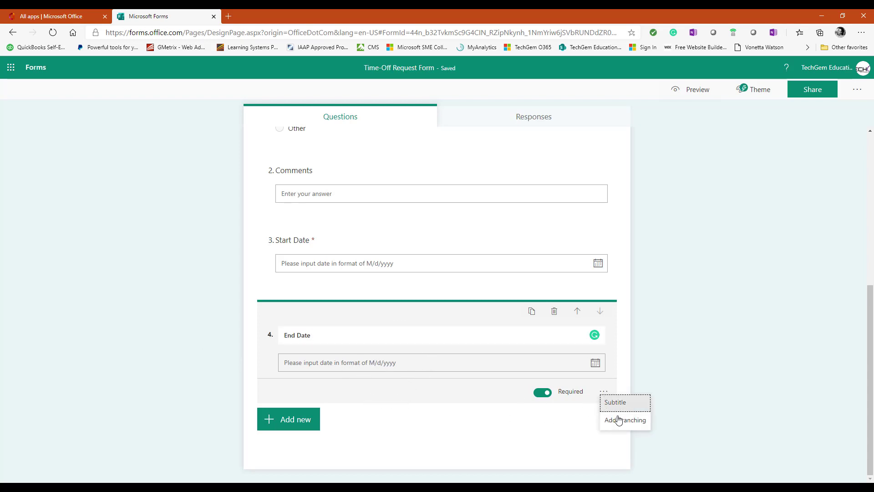
click(415, 423)
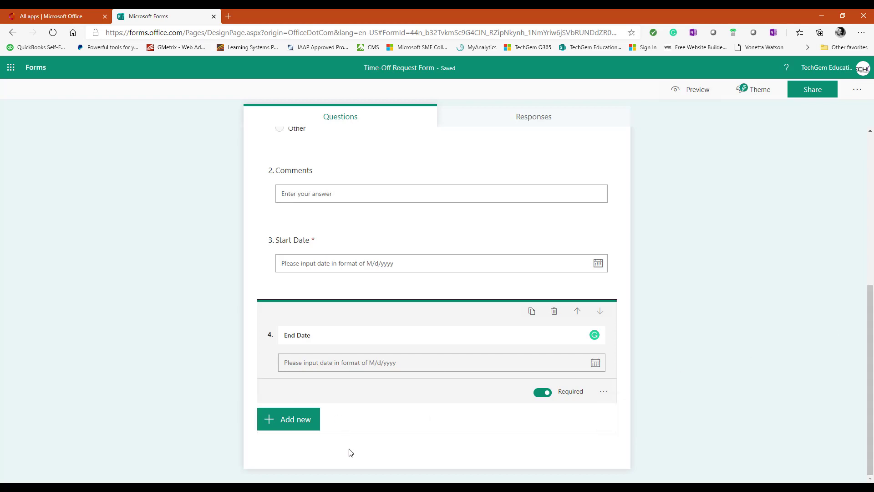
scroll(445, 438, up, 3)
scroll(453, 400, up, 3)
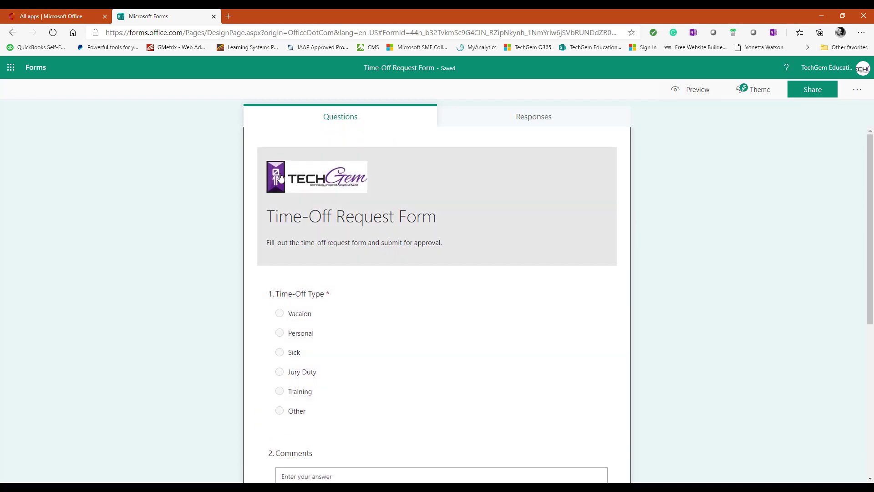
scroll(373, 251, down, 6)
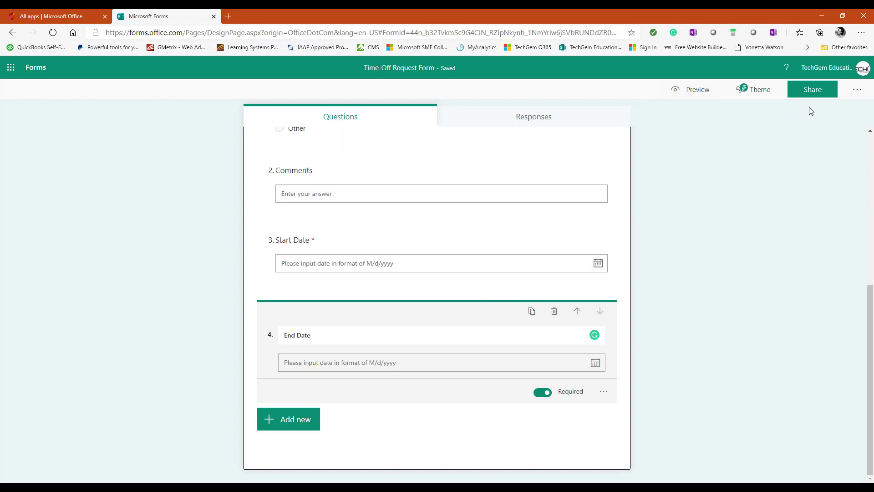
Step: Open the form's Settings panel from the More form settings menu
click(855, 93)
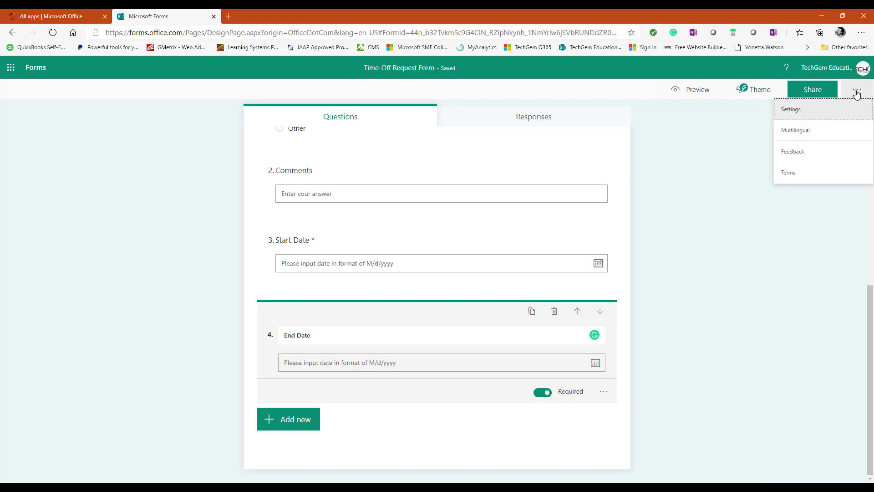
click(799, 113)
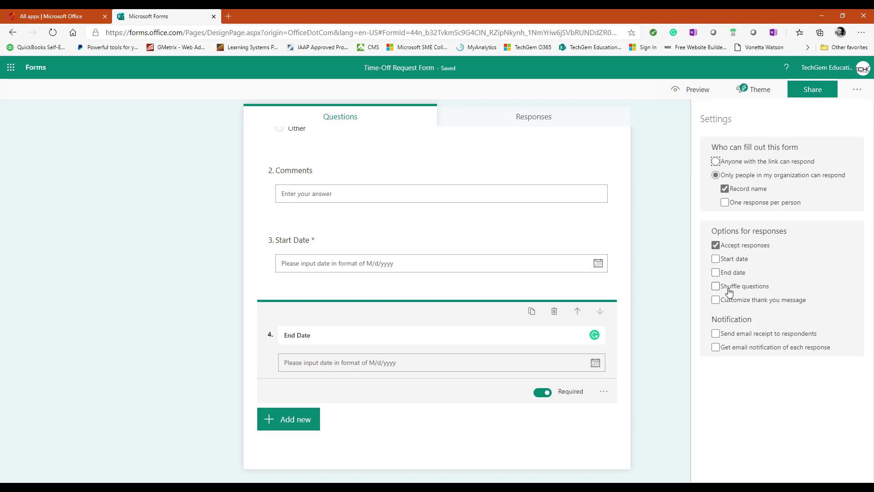
Step: Replace the thank-you message with the manager-approval text, and enable email receipts and response notifications
click(715, 300)
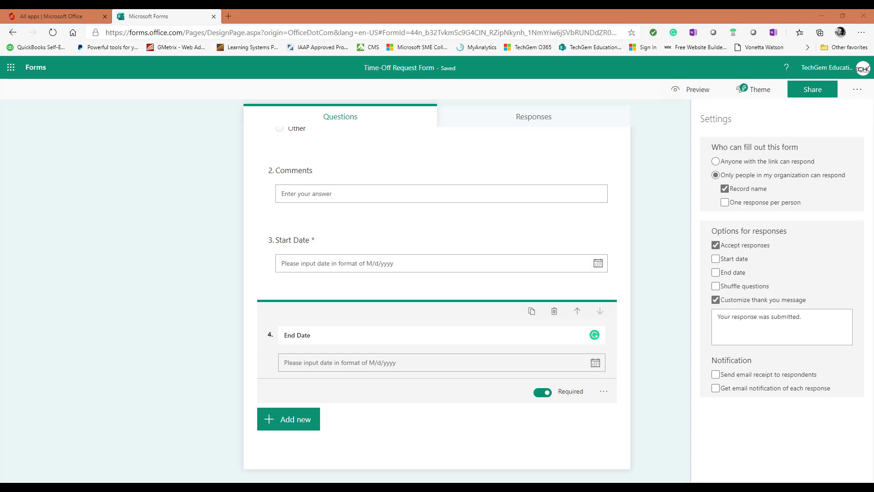
triple_click(727, 321)
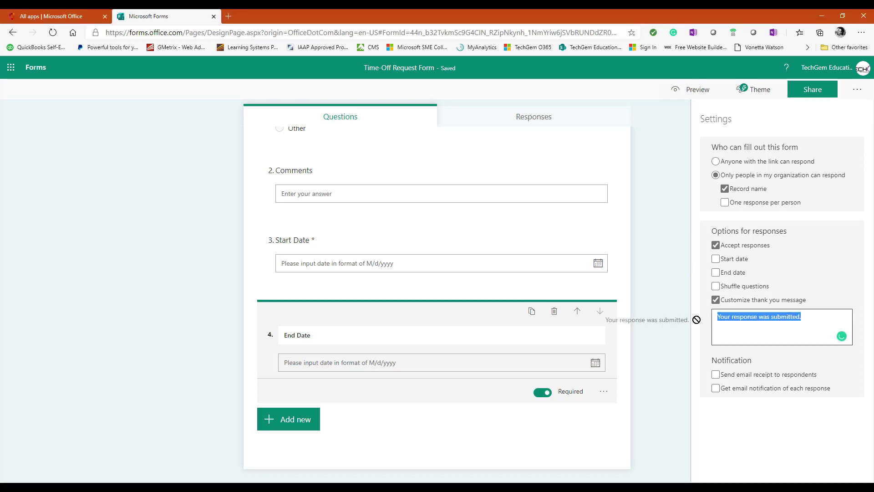
text(Thank you for submitting your Time-Off Request. Your Request is waiting for manager approval status)
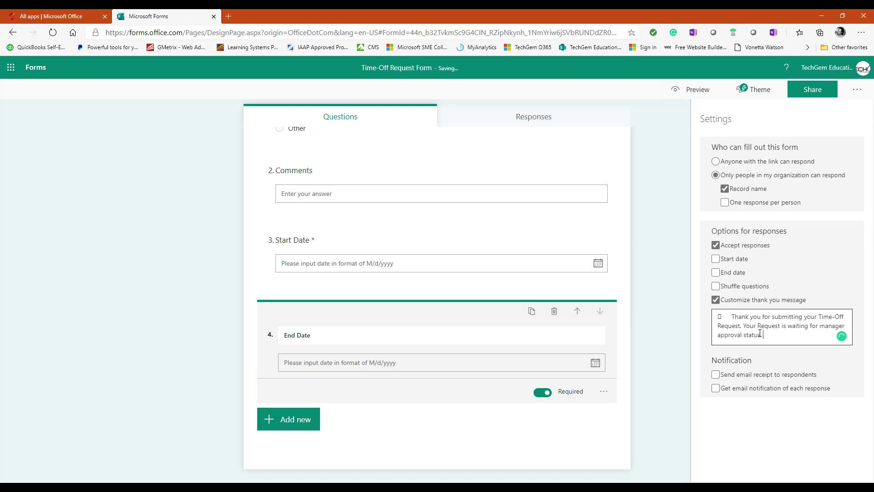
click(732, 318)
key(BackSpace)
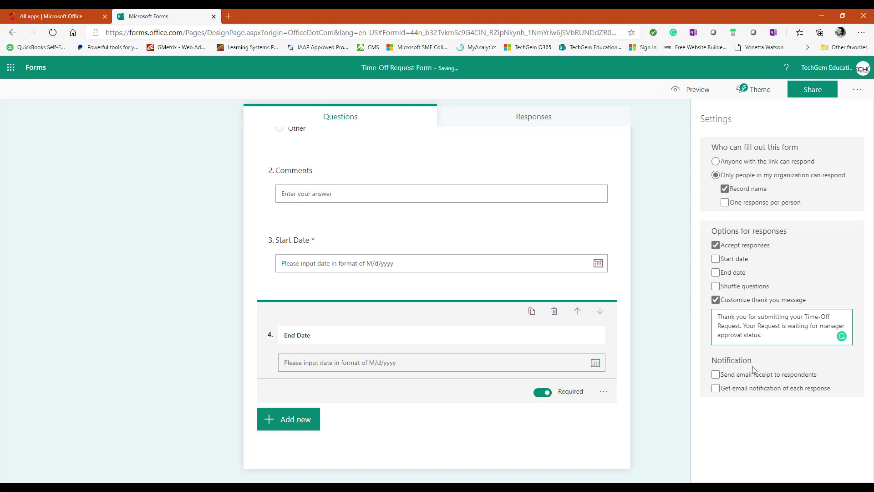
click(752, 365)
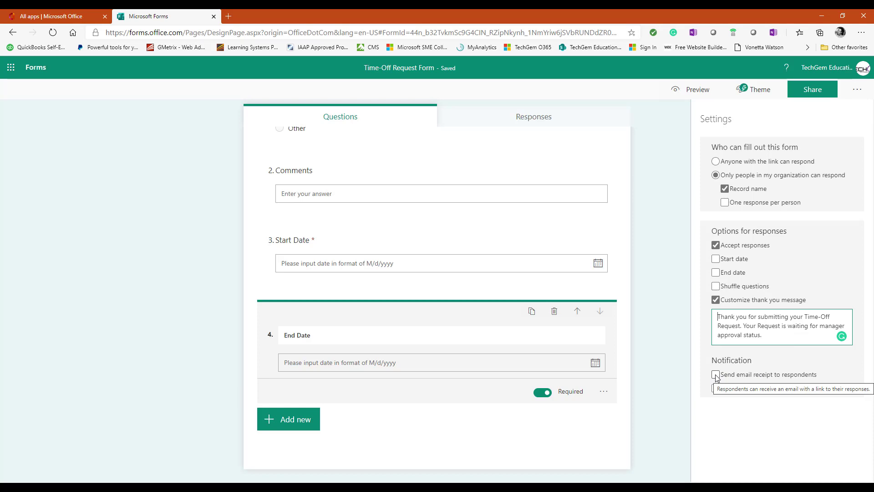
click(716, 375)
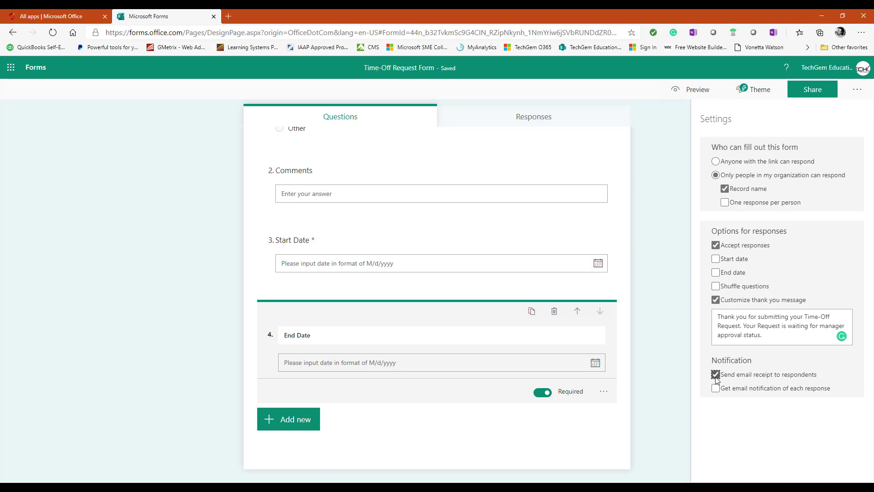
click(715, 388)
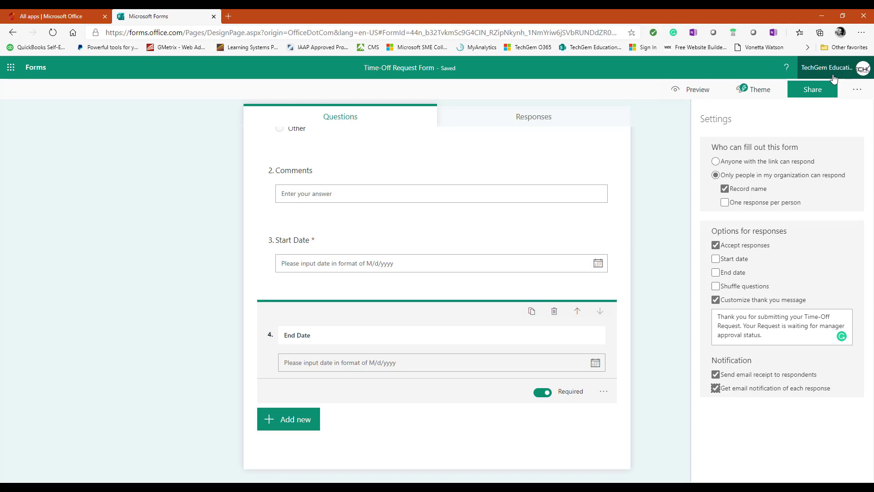
Step: Browse Multilingual's additional languages but add none, keeping English (United States) as the only language
click(856, 90)
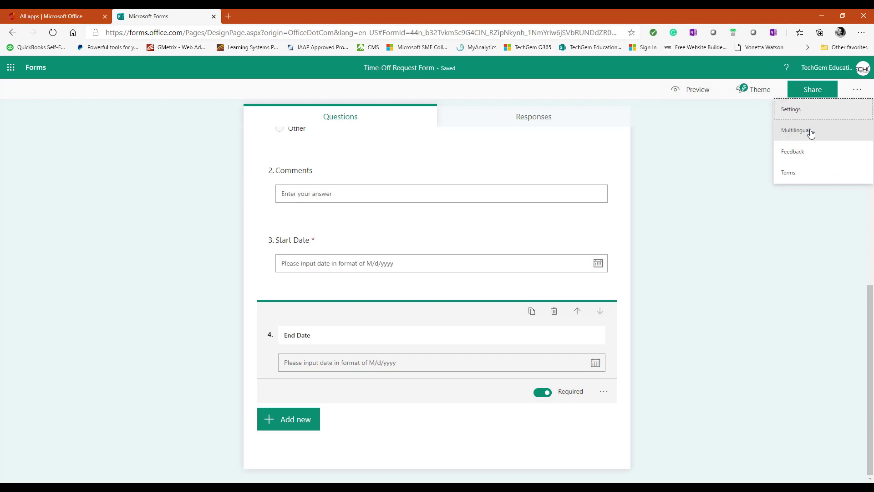
click(811, 132)
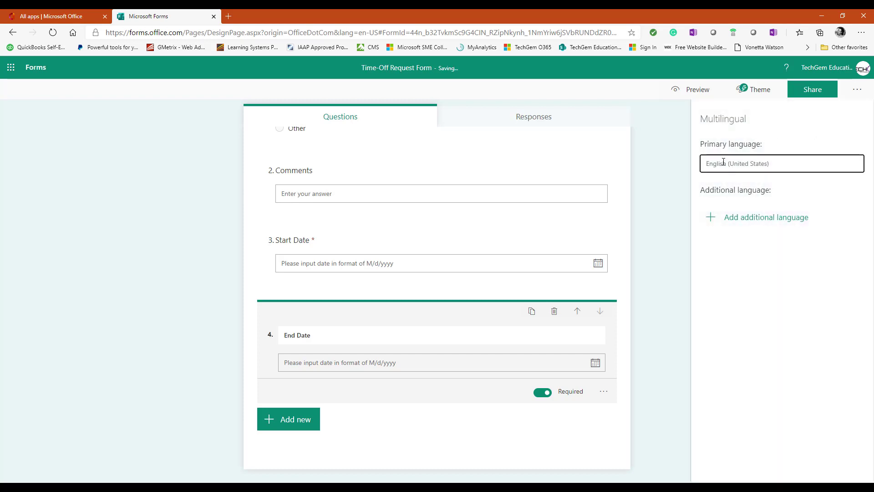
click(714, 219)
scroll(770, 255, down, 5)
scroll(782, 277, down, 10)
scroll(781, 278, down, 8)
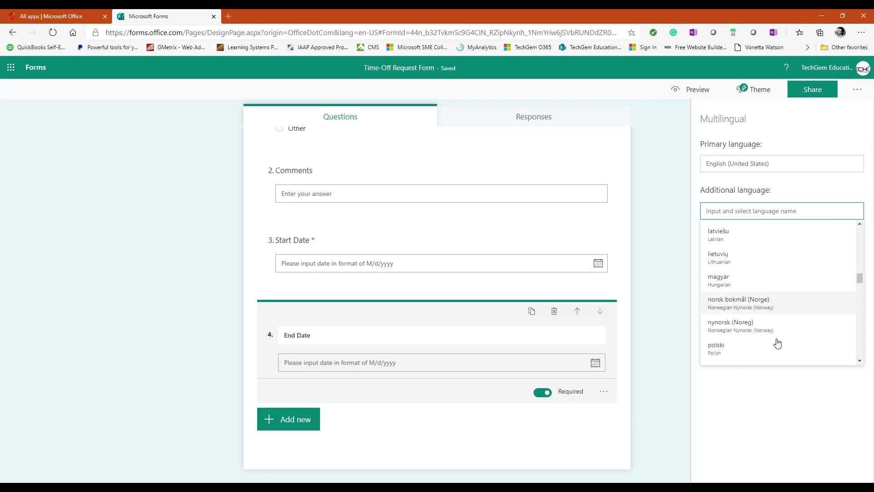
click(780, 390)
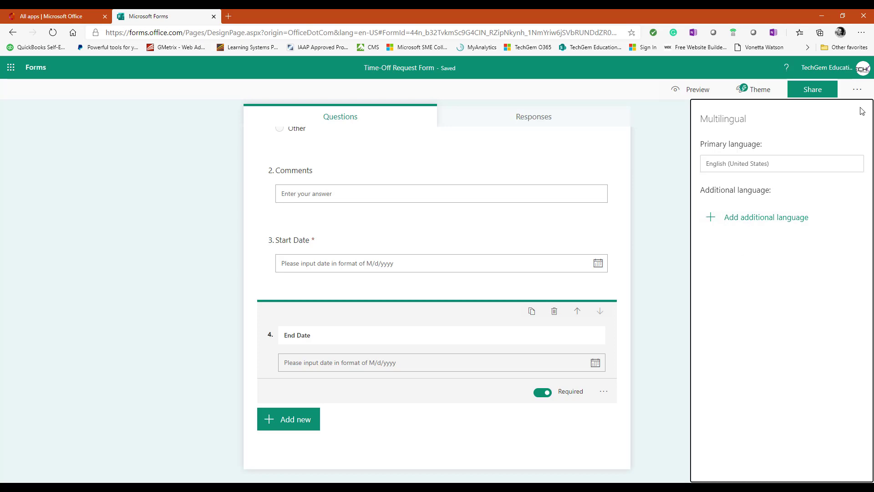
click(861, 93)
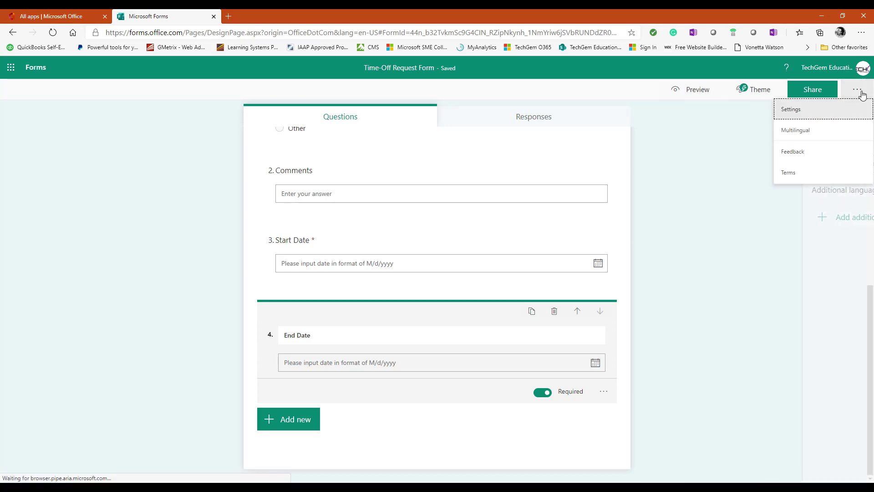
Step: Apply the Laptop desktop theme to the form and look over the custom theme options
click(733, 180)
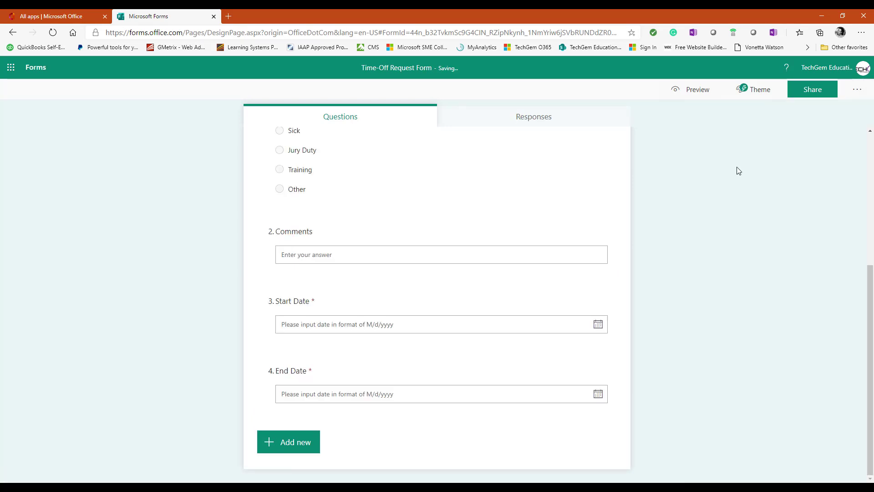
click(748, 93)
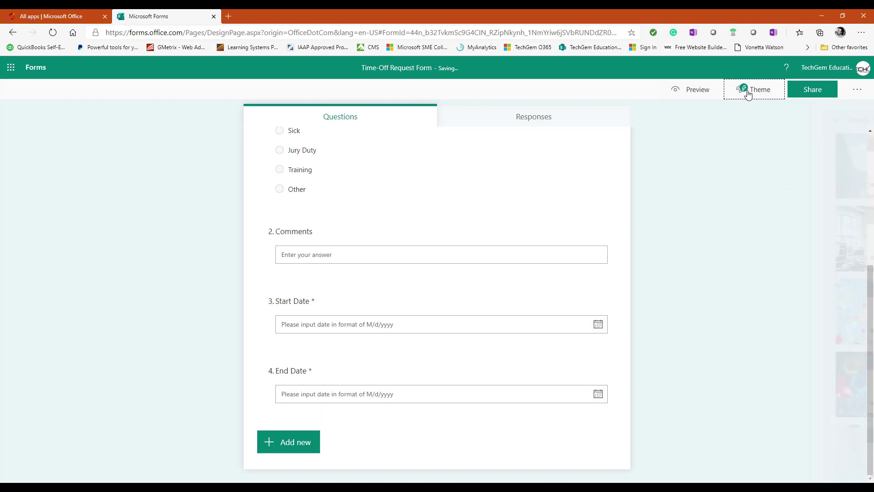
scroll(769, 179, down, 10)
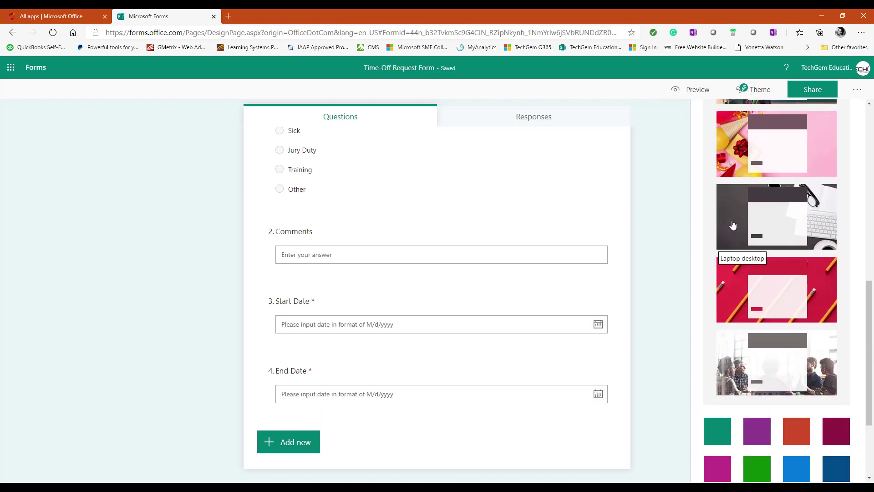
click(733, 225)
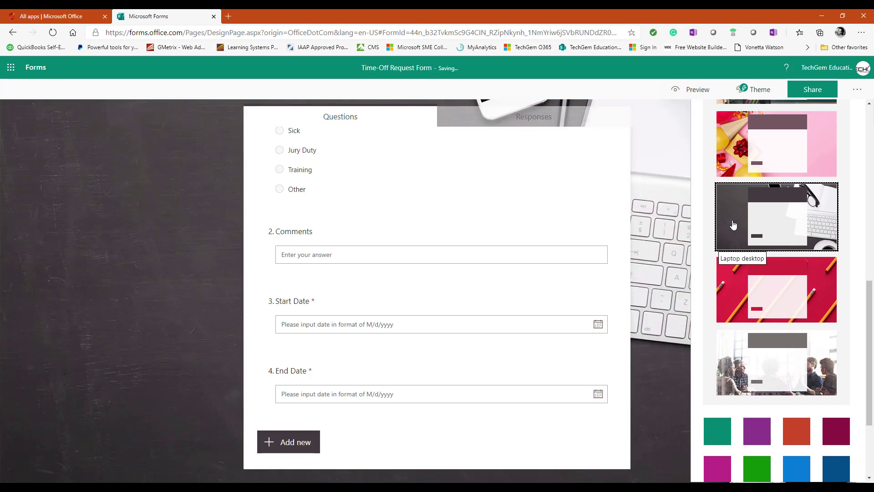
scroll(733, 225, down, 3)
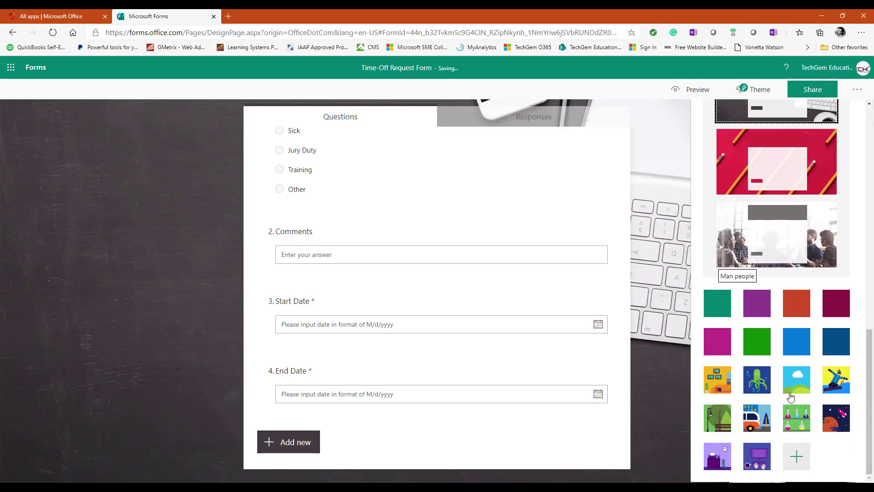
click(798, 461)
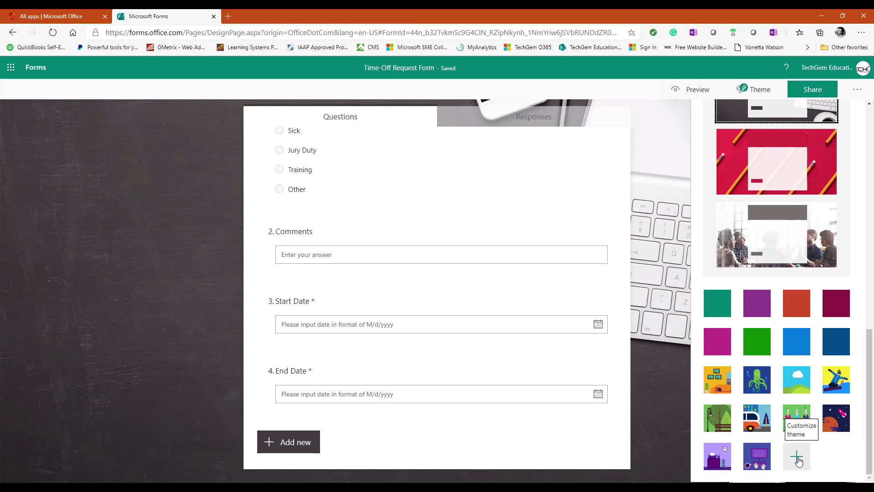
click(798, 462)
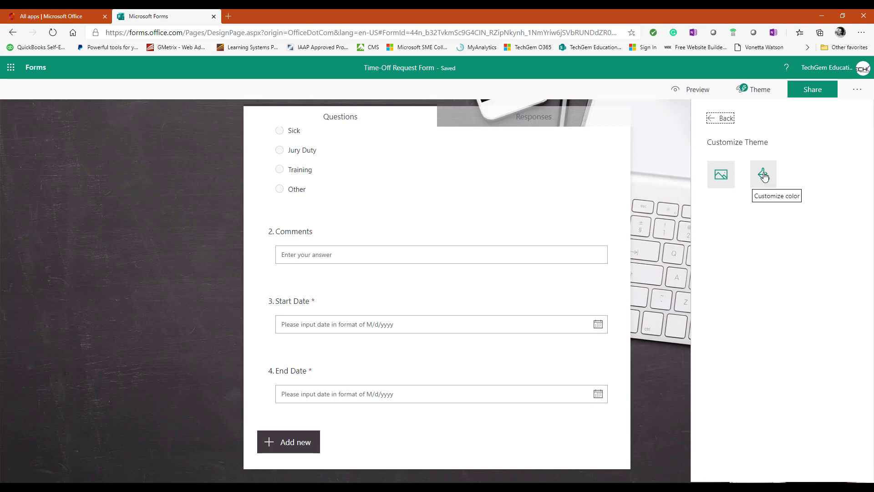
click(724, 119)
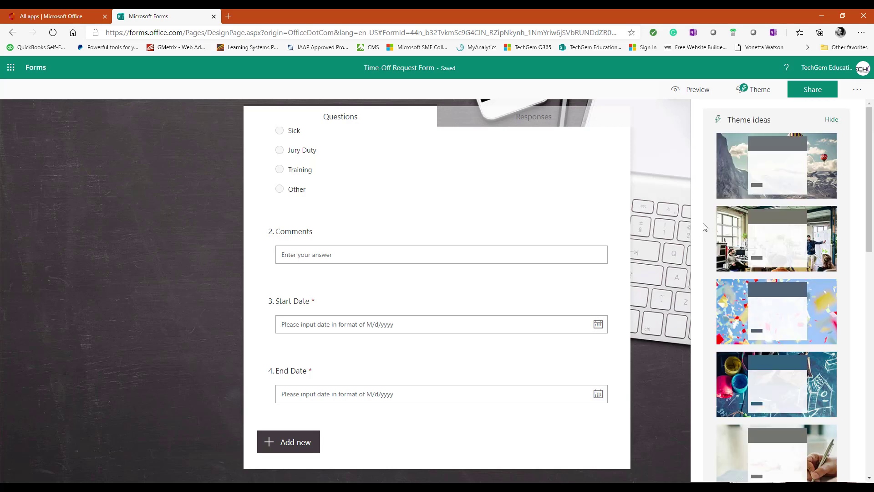
scroll(677, 211, up, 5)
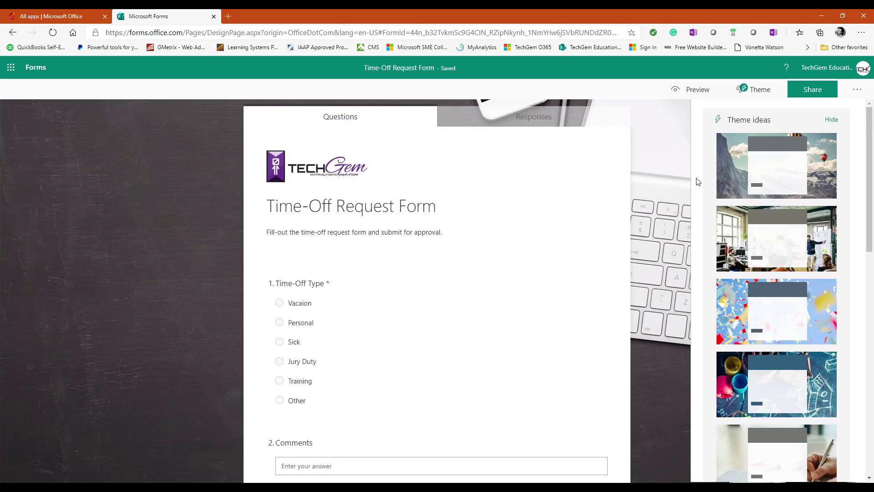
Step: Preview the themed form in Mobile and Computer layouts, then return to the editor
click(757, 93)
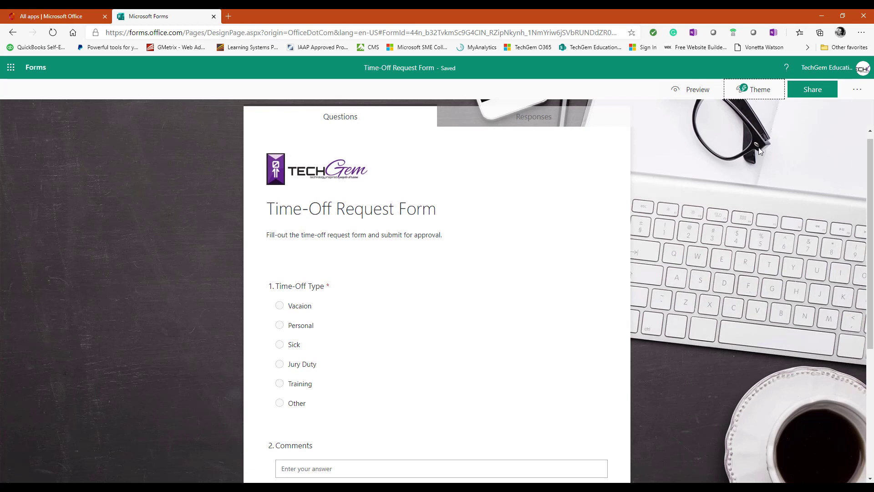
click(696, 89)
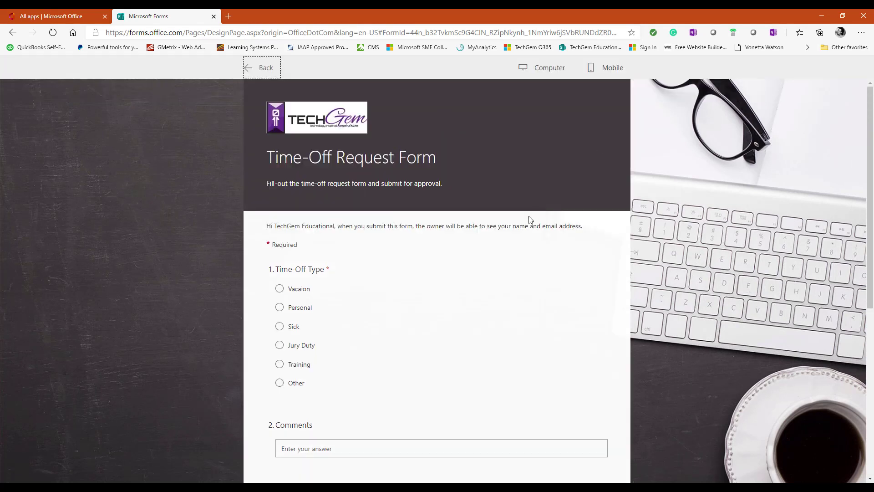
scroll(520, 165, down, 1)
scroll(520, 166, up, 1)
click(605, 73)
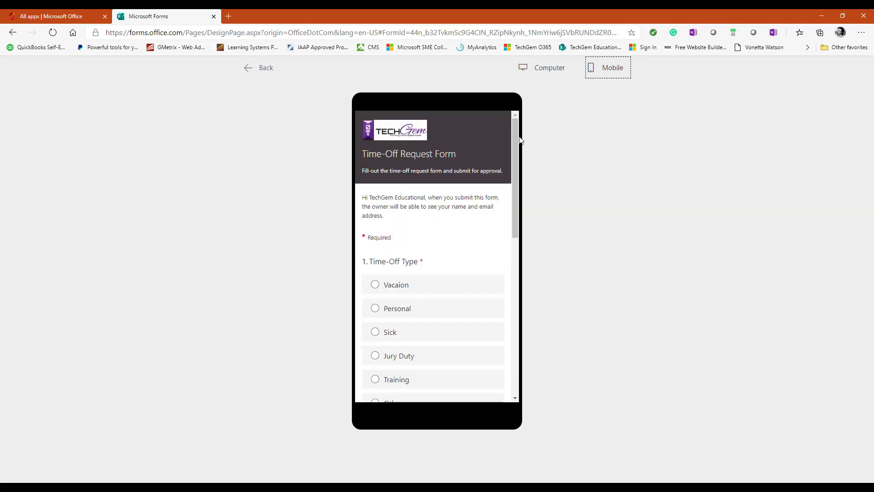
drag(519, 138, 516, 116)
click(535, 68)
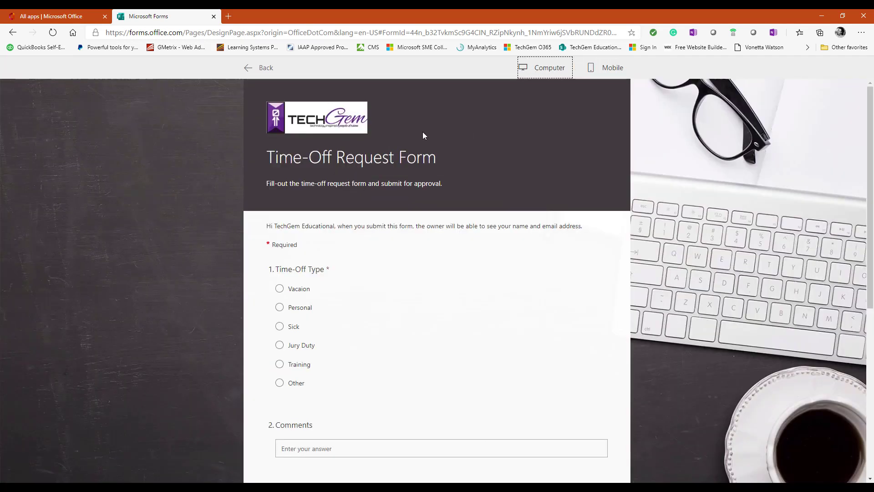
click(266, 72)
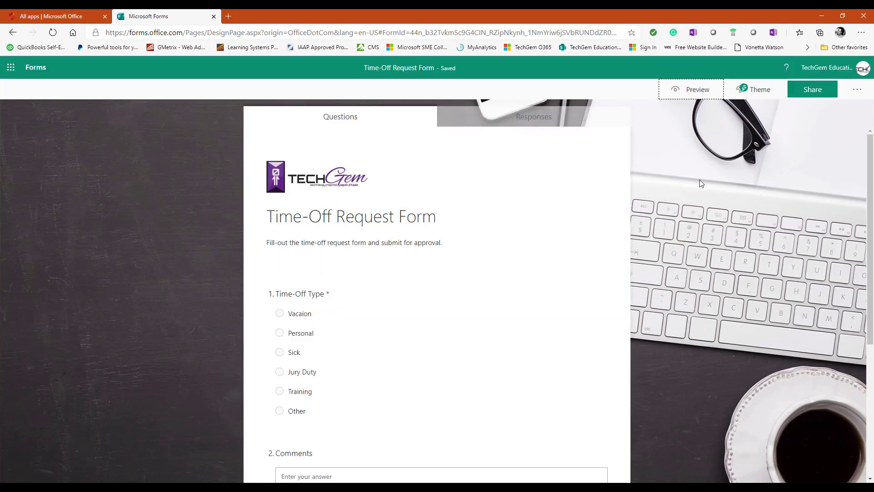
Step: Keep responses limited to the organization, copy the response link, and view its QR and embed codes
click(855, 92)
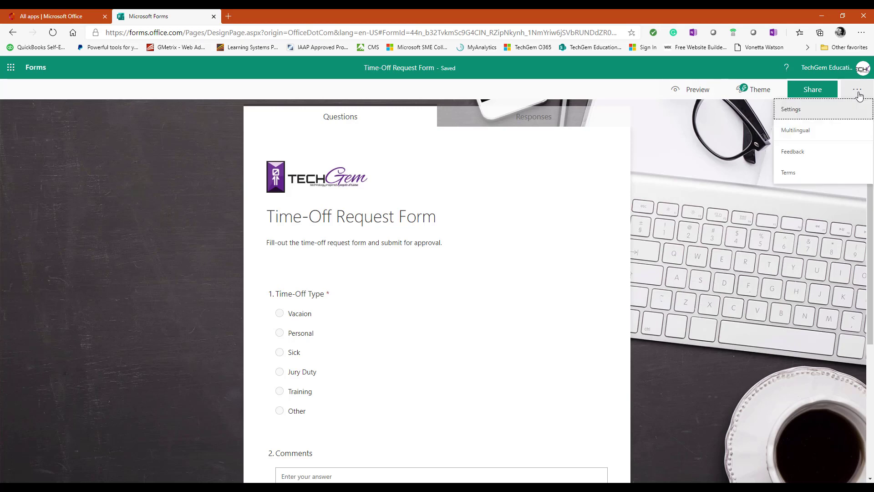
click(818, 114)
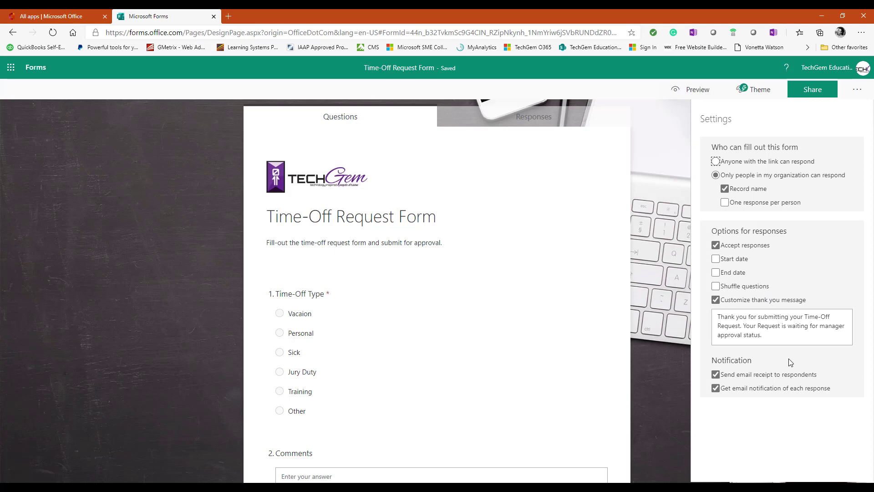
click(853, 91)
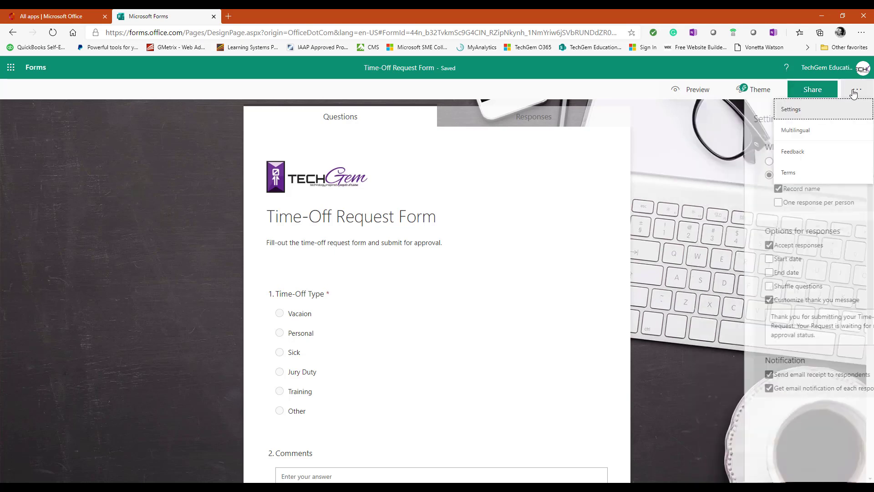
click(808, 91)
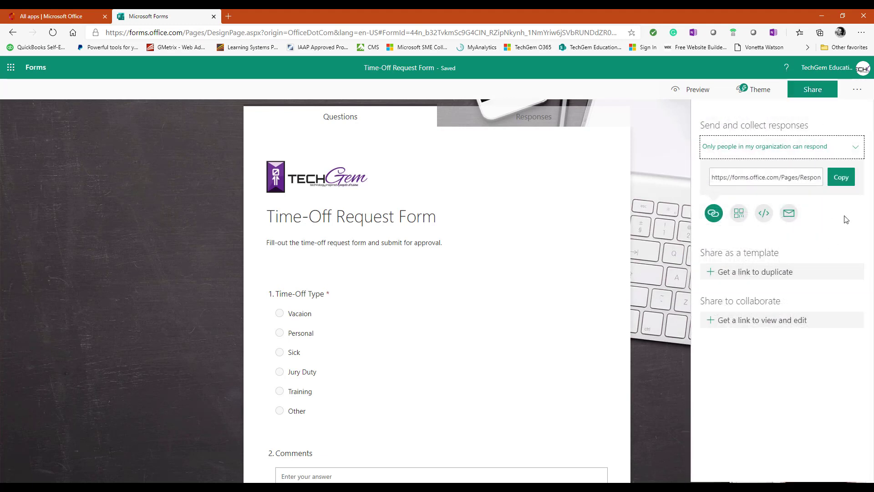
click(850, 148)
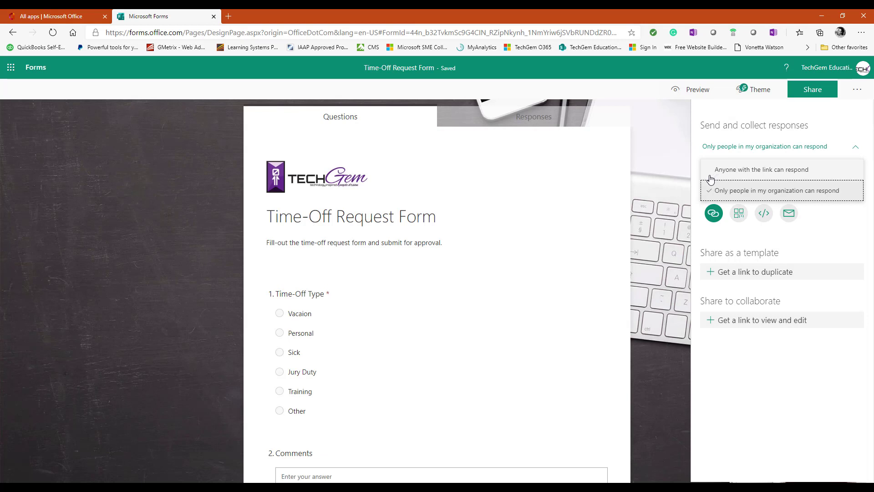
click(822, 193)
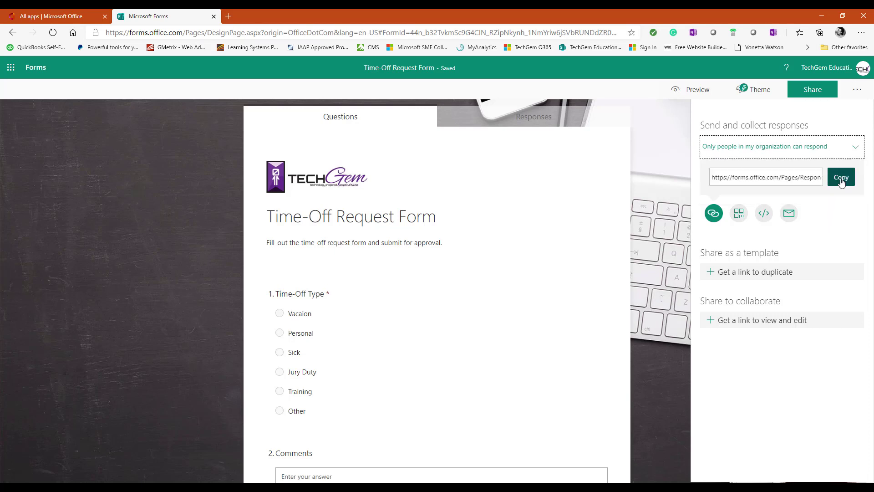
click(841, 181)
click(738, 217)
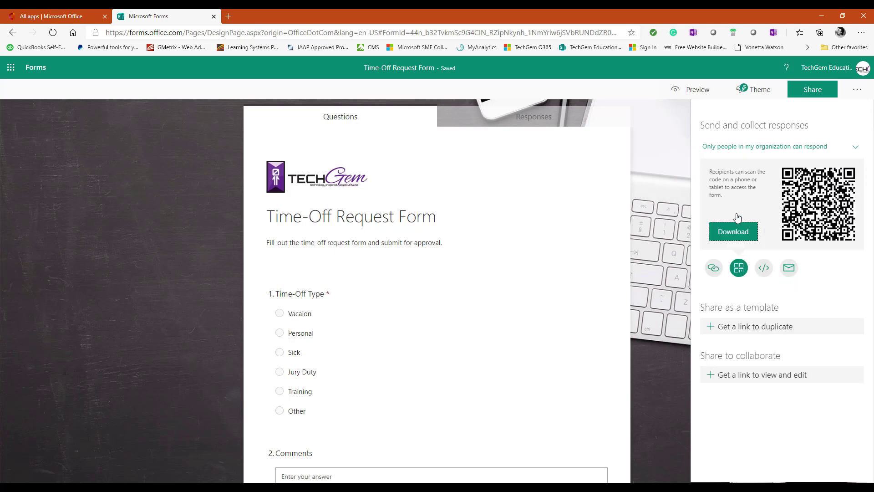
click(765, 268)
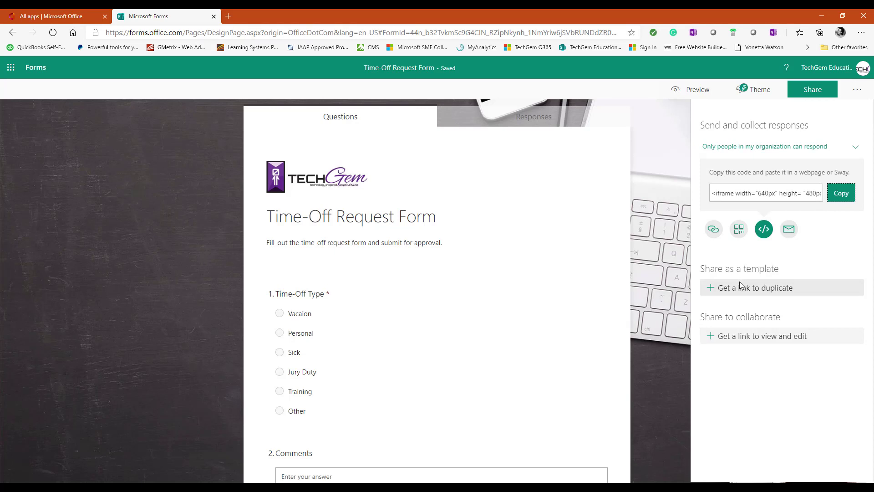
click(714, 230)
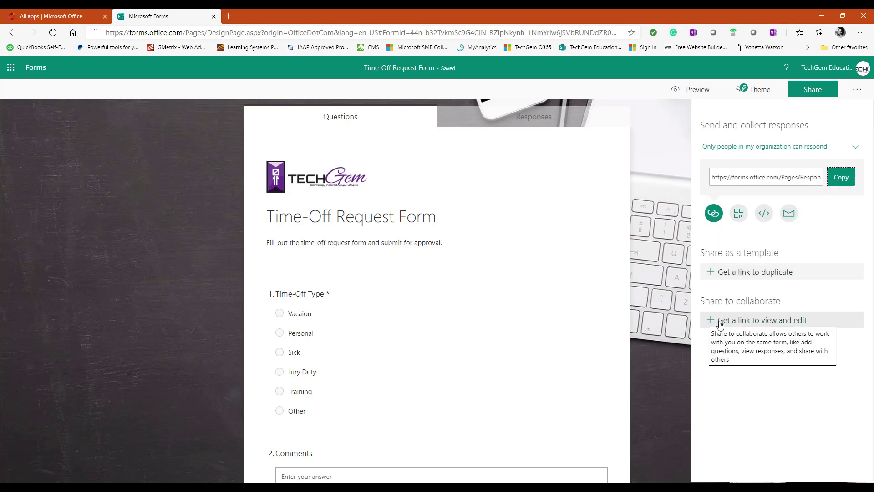
Step: Create a view-and-edit collaboration link for one specific colleague and copy it
click(720, 323)
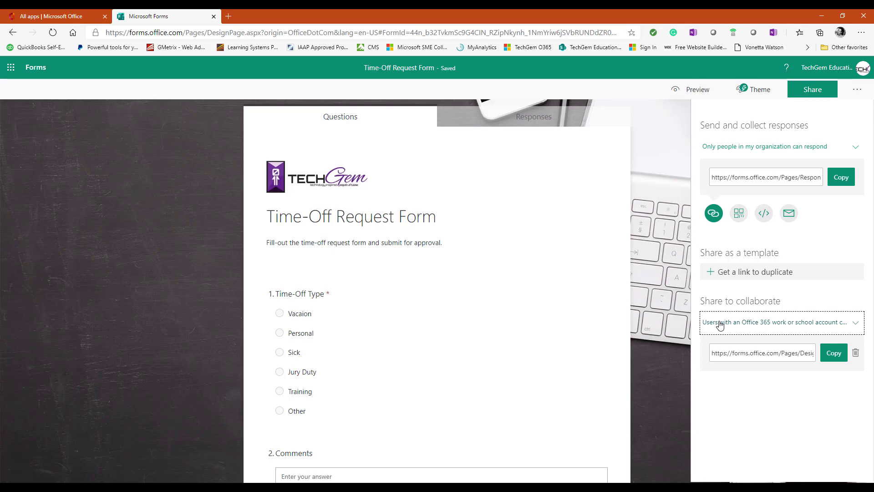
click(855, 324)
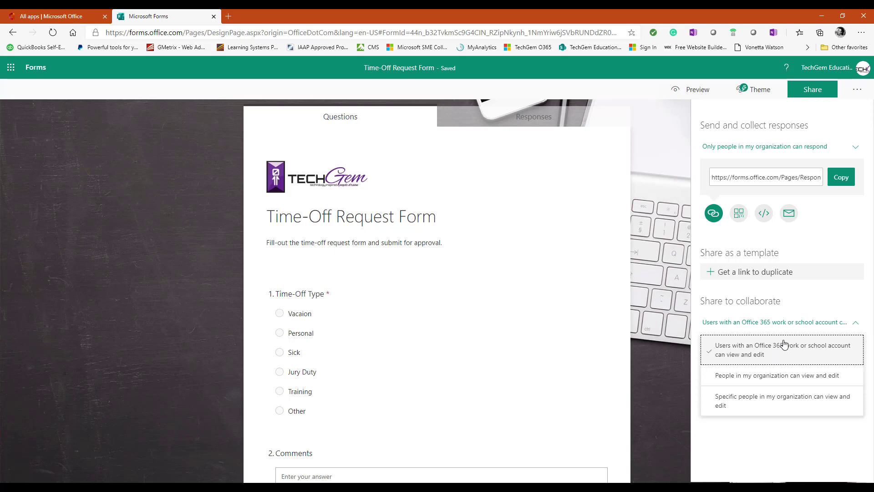
click(744, 404)
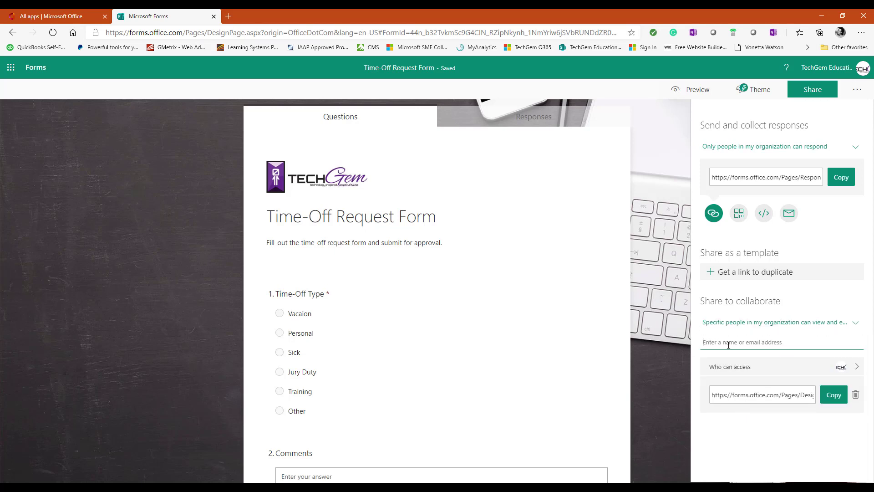
text(brend)
click(740, 364)
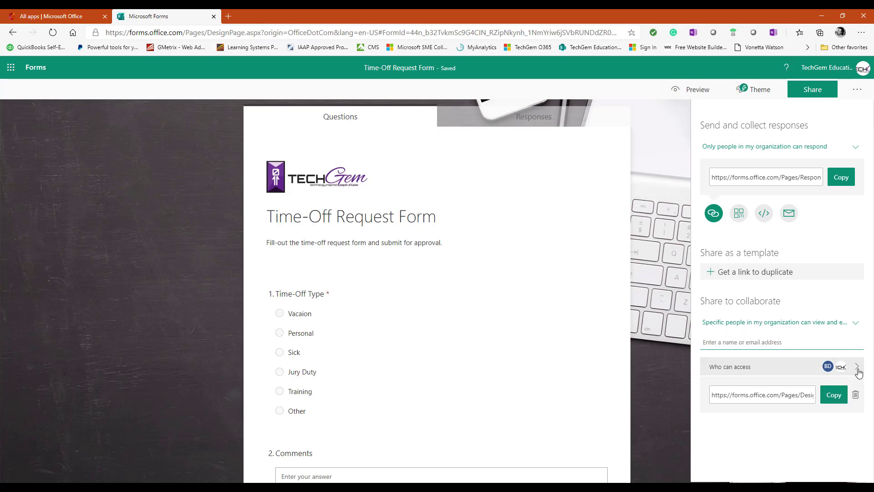
click(856, 371)
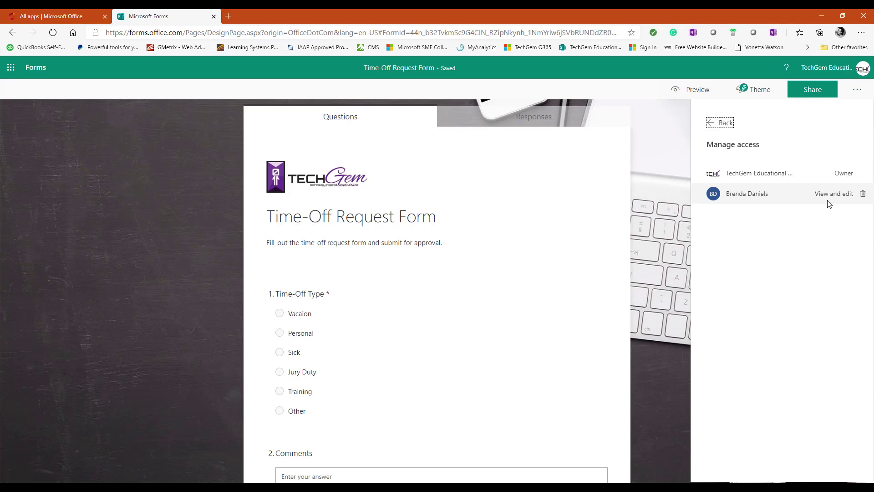
click(726, 123)
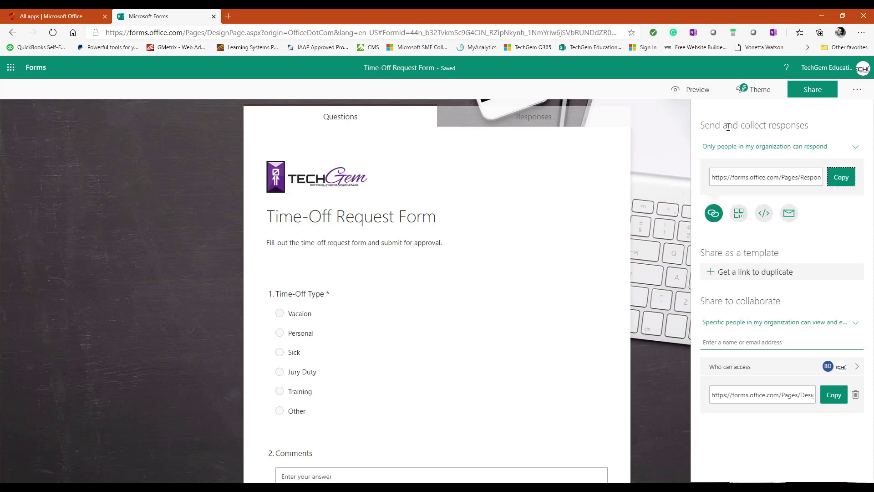
click(835, 396)
Step: Reposition the sticky note holding the pasted form link, then close it
click(857, 90)
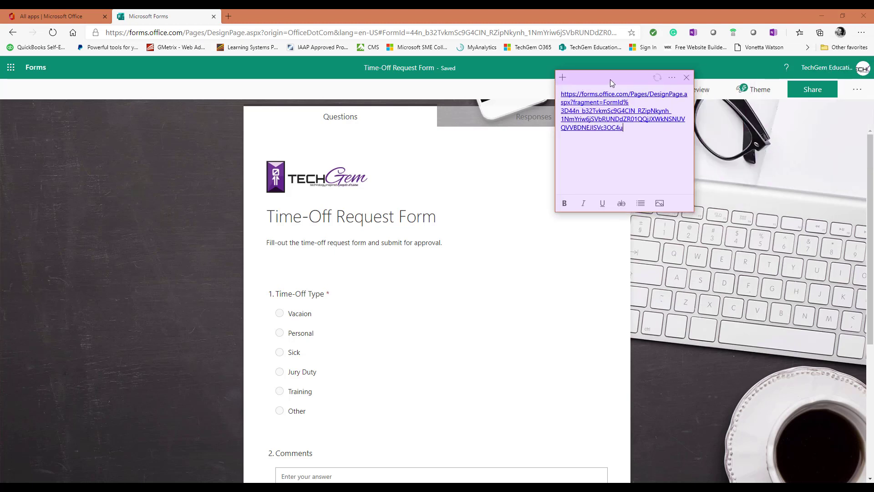
drag(610, 79, 607, 101)
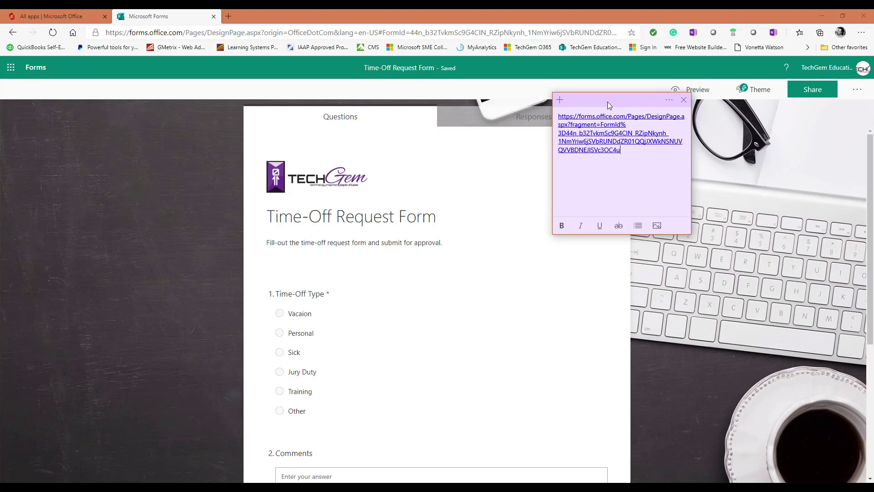
key(ctrl+w)
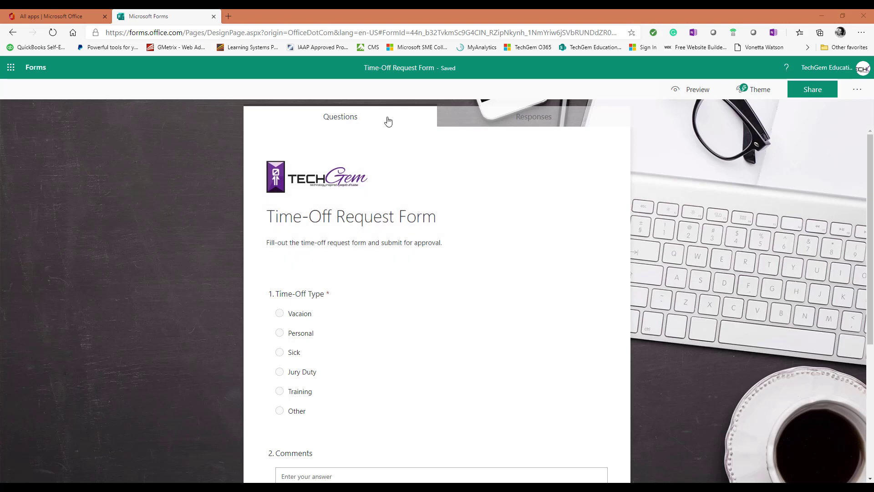
Step: Check the Responses summary showing 0 responses and status Active
click(527, 119)
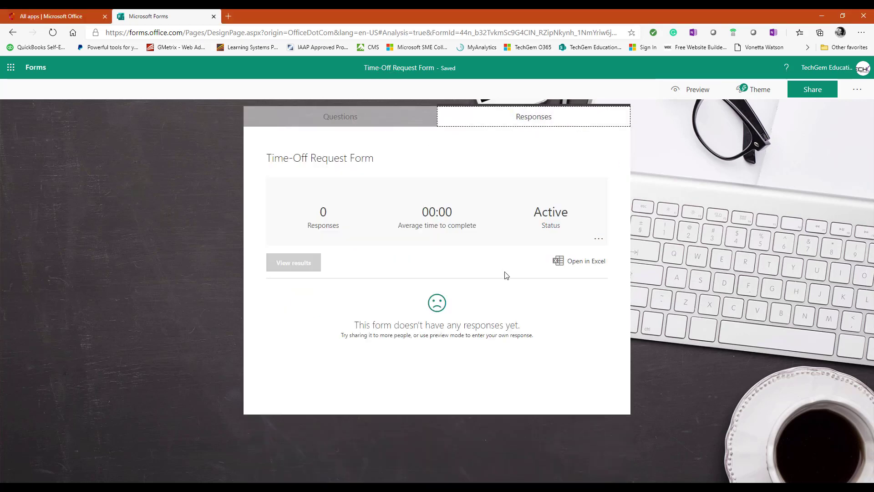
click(514, 279)
Step: Go to SharePoint's HR Team Site through the app launcher and open the + New menu
click(351, 122)
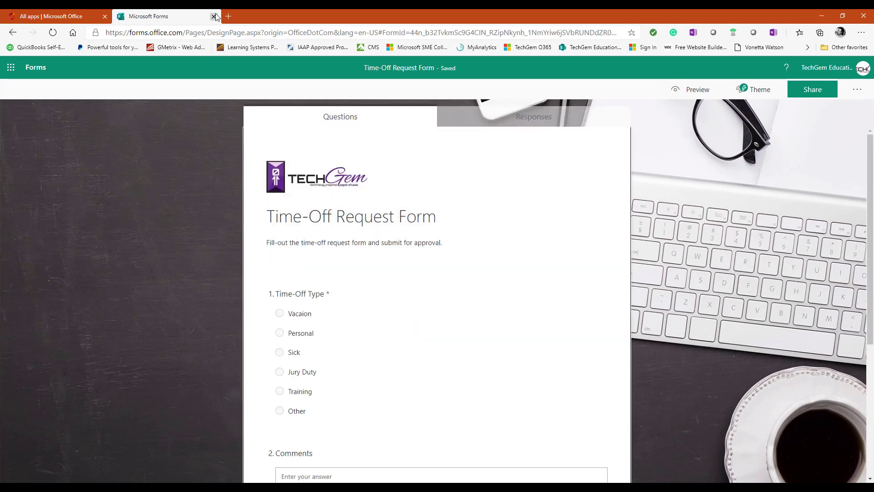
click(63, 18)
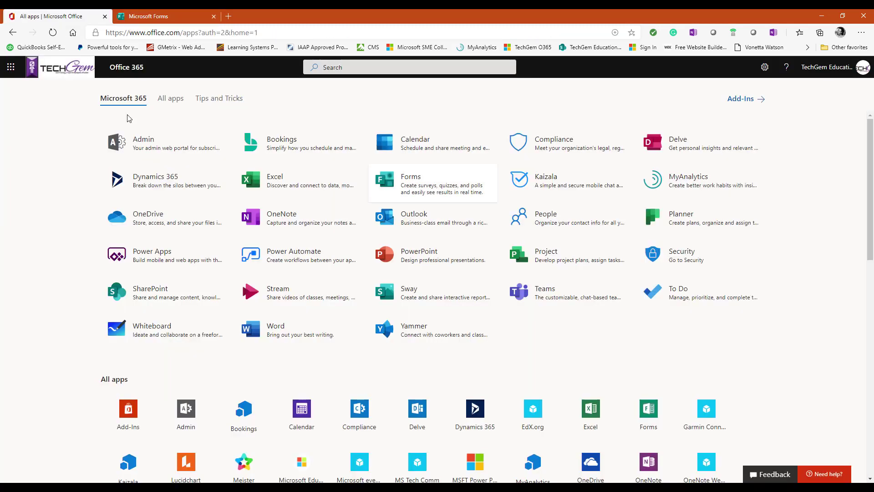
click(154, 300)
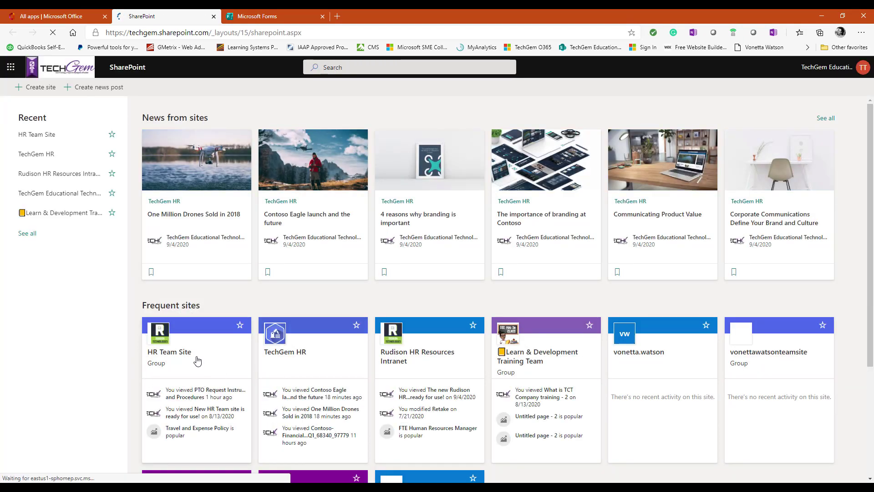
click(213, 363)
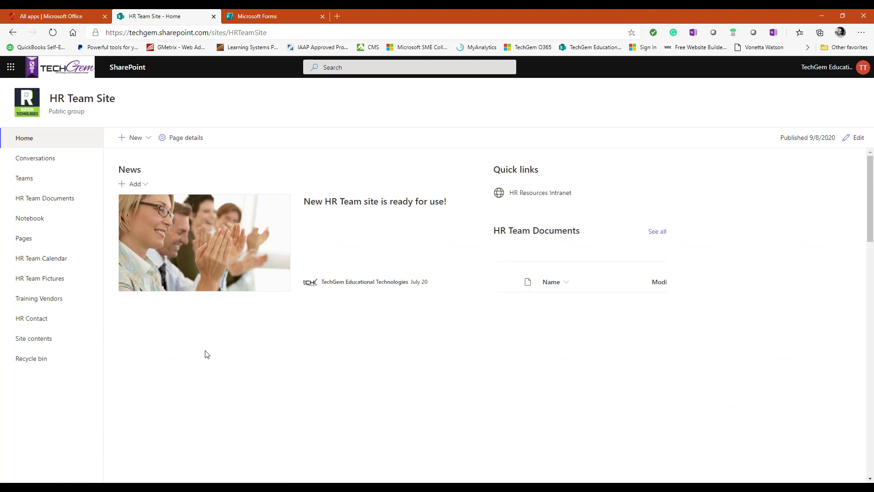
click(145, 144)
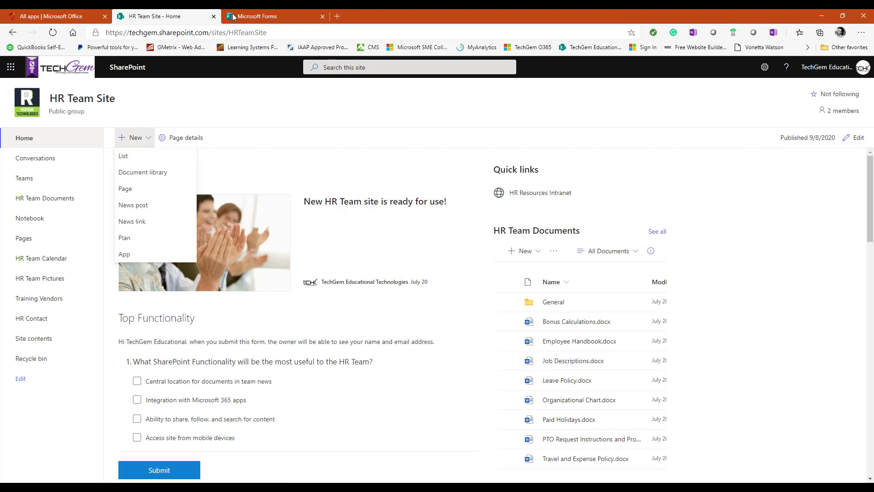
Step: Briefly revisit the Time-Off Request Form tab, then return to the HR Team Site
click(264, 16)
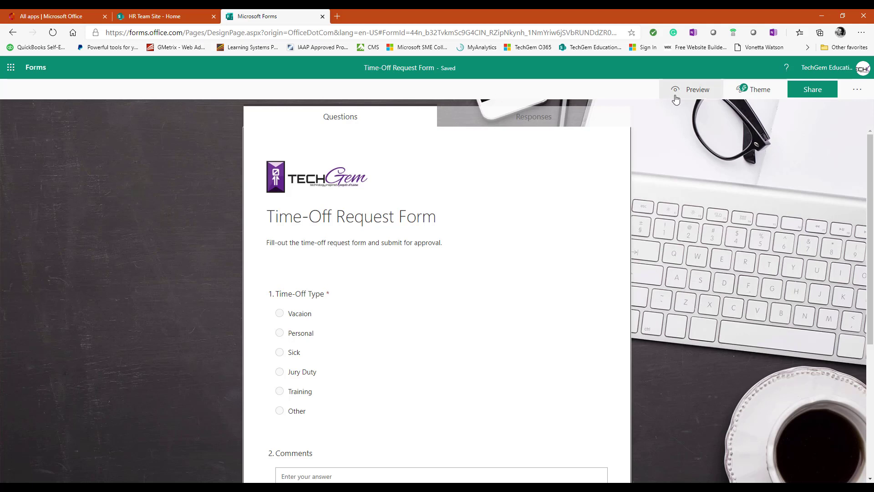
click(692, 97)
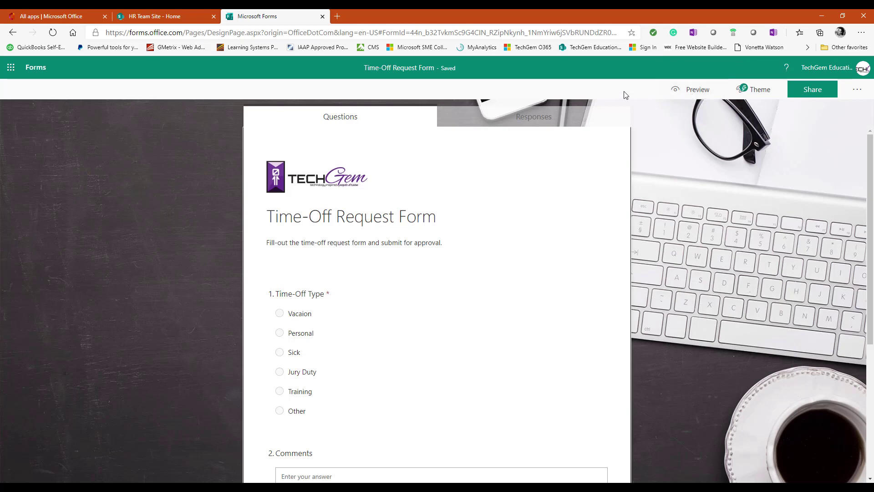
click(148, 16)
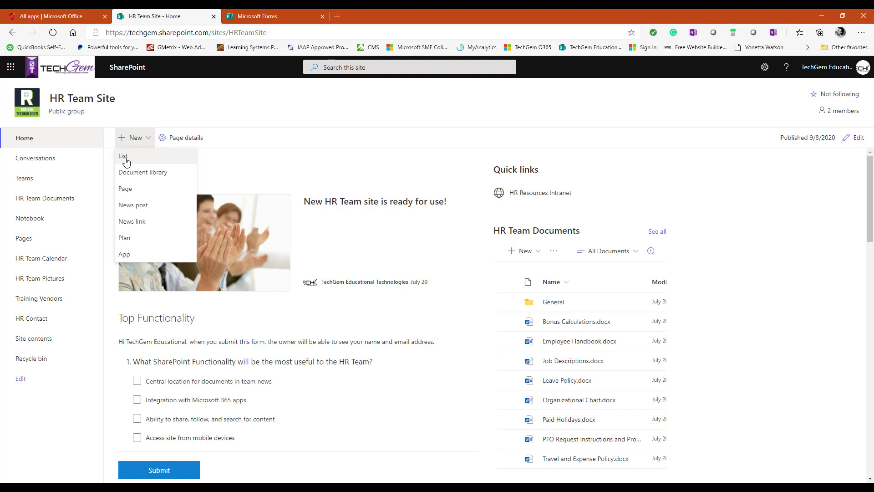
Step: Create a new list named 'Time Off Request' on the HR Team Site
click(126, 162)
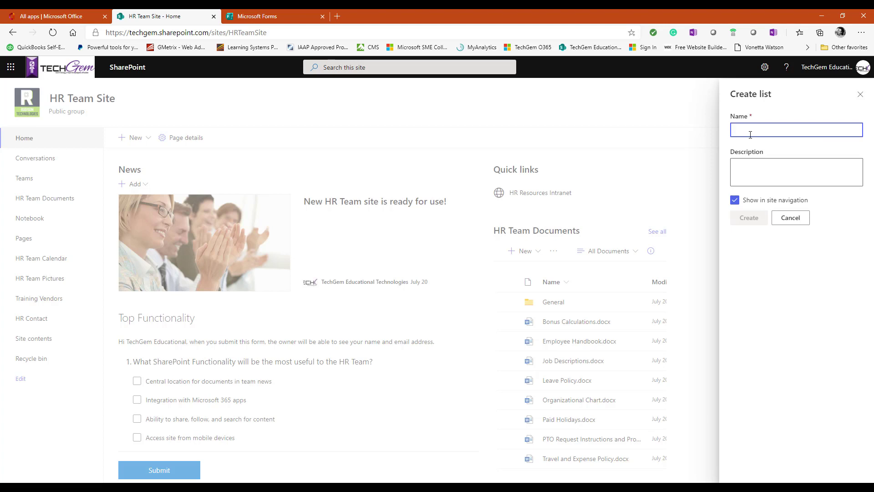
text(Time)
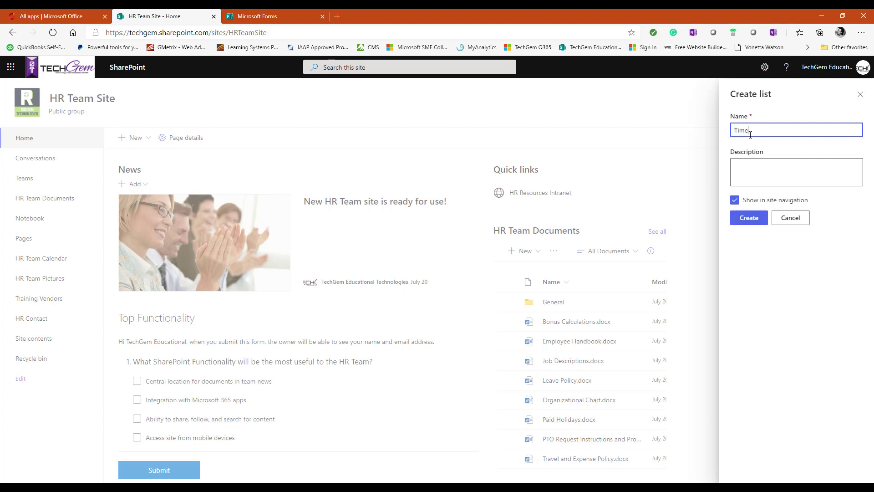
text( Off Request)
click(776, 170)
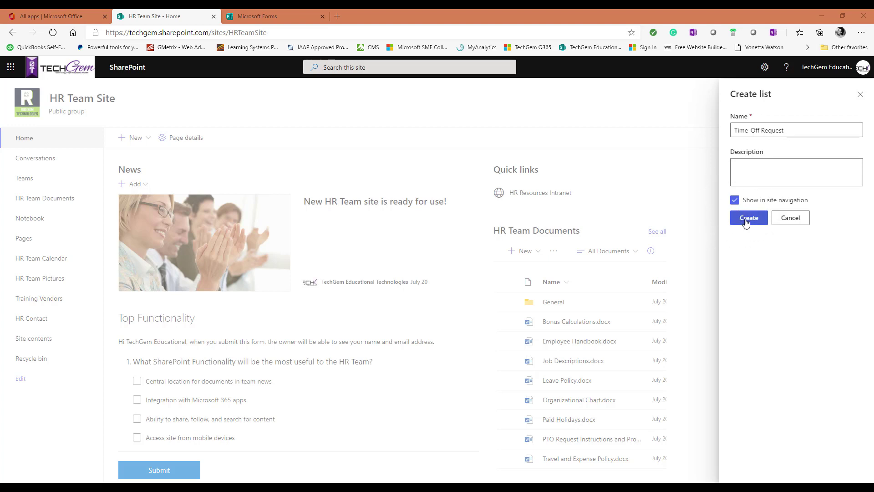
click(748, 220)
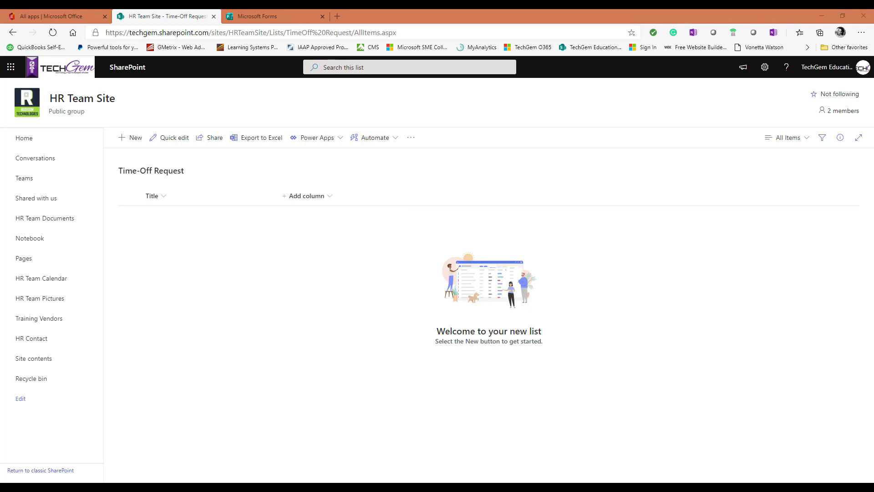
Step: Add a required single-line text column named 'Time-off Type' to the Time-Off Request list
click(285, 198)
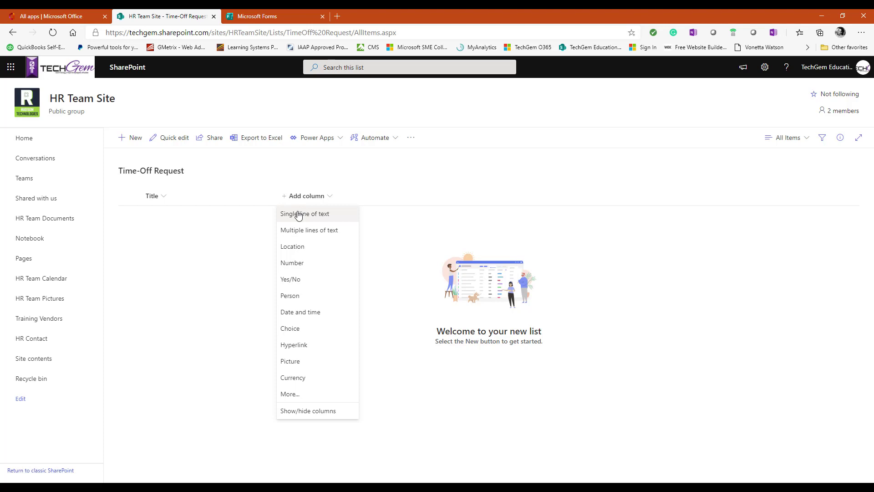
click(298, 214)
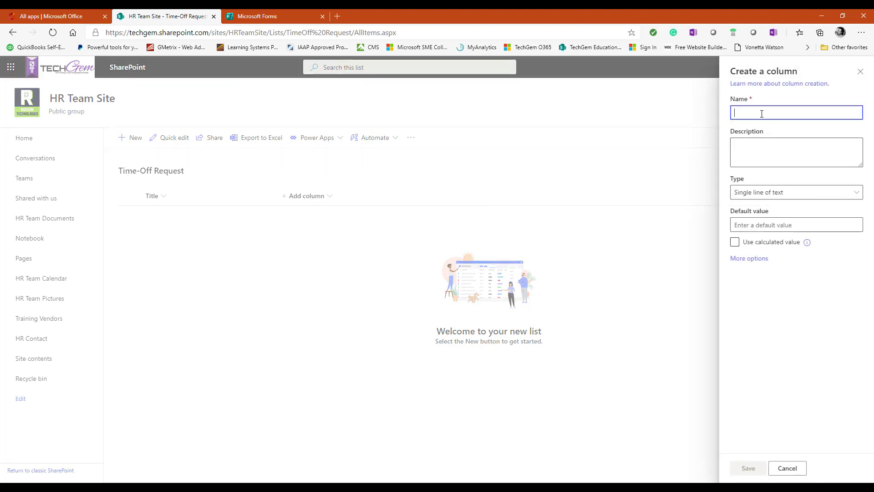
right_click(761, 114)
click(770, 201)
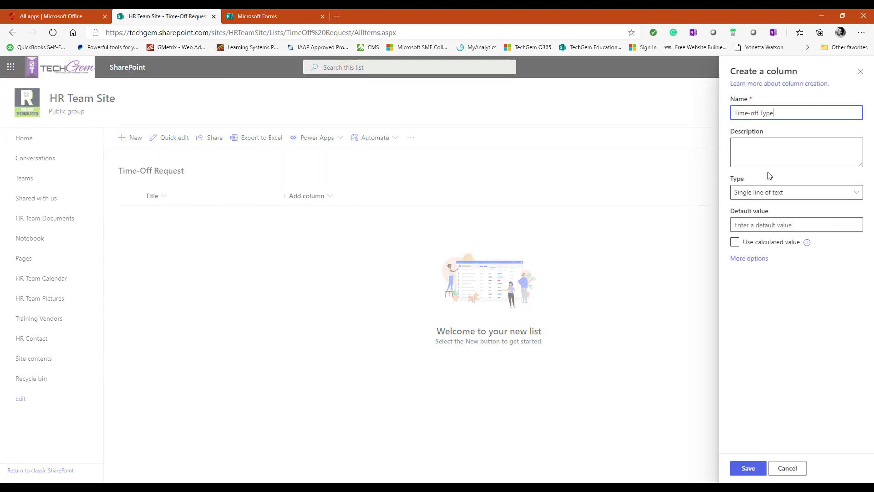
click(799, 195)
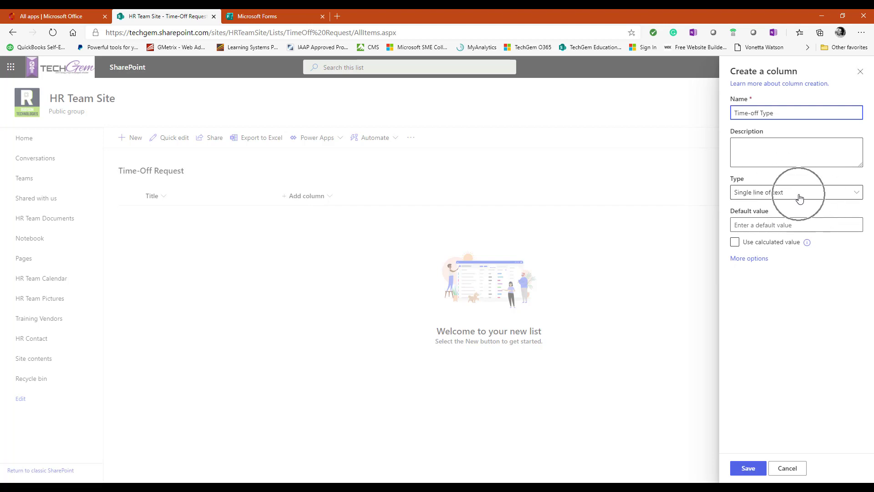
click(759, 261)
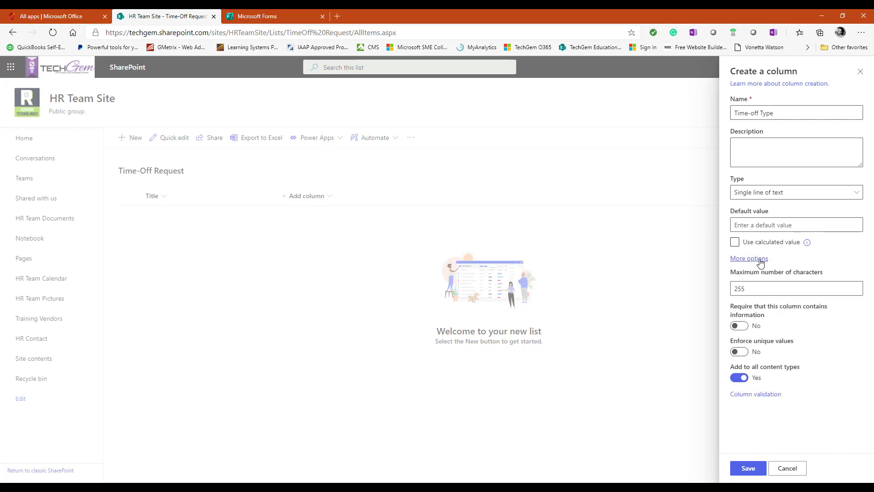
click(740, 325)
click(751, 350)
click(747, 468)
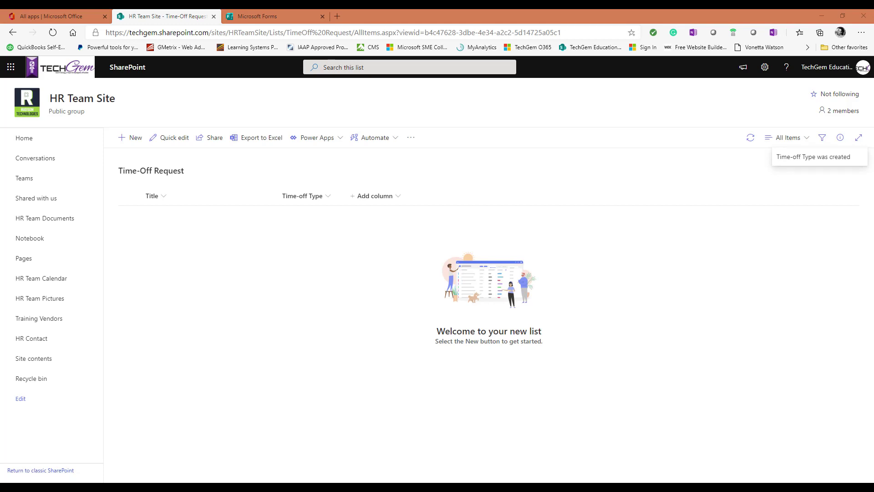
click(357, 195)
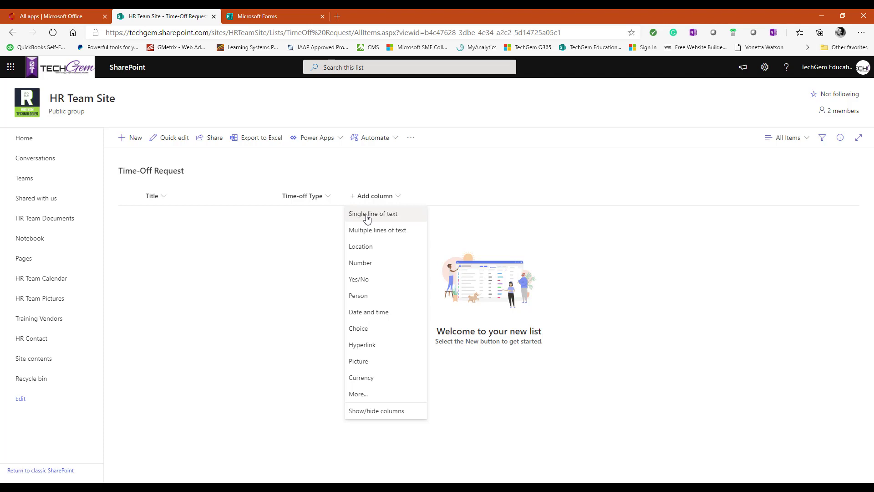
Step: Add a single-line text column named 'Comments' after Time-off Type
click(367, 218)
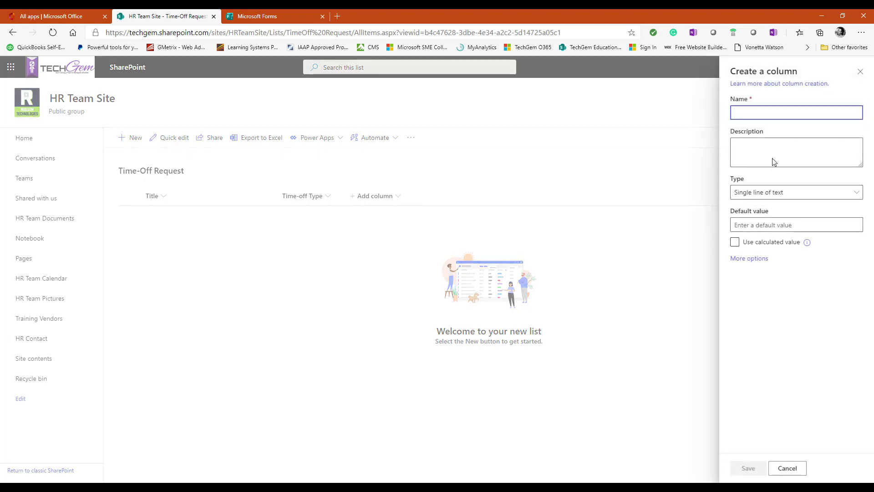
right_click(742, 112)
click(767, 201)
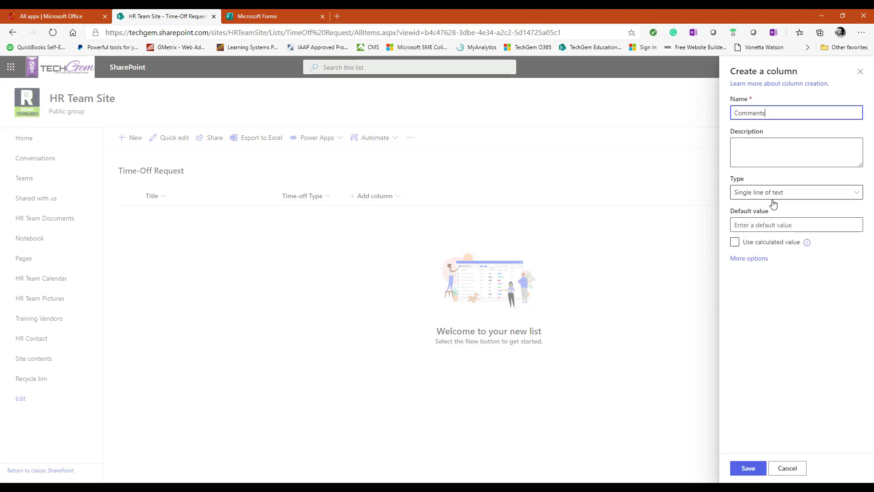
click(789, 196)
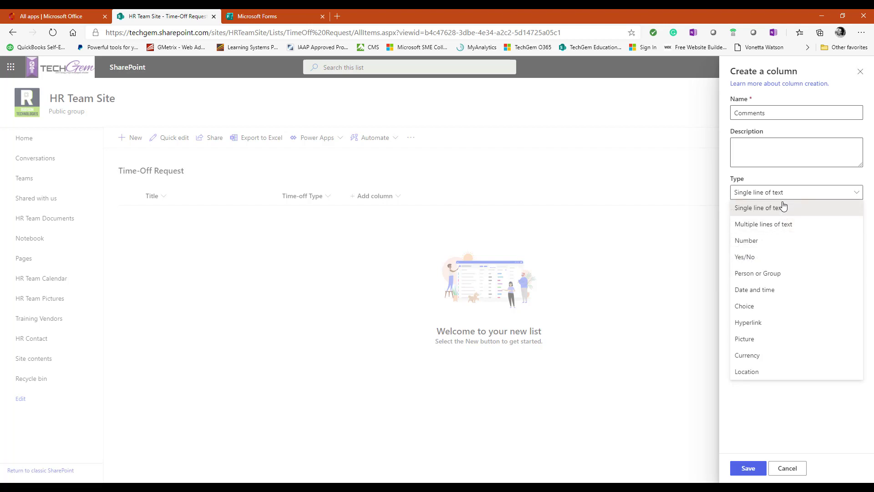
click(789, 196)
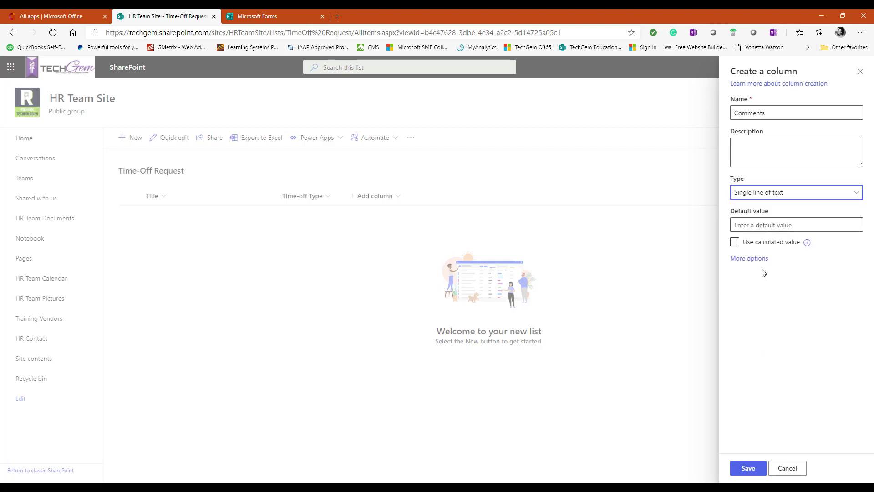
click(743, 261)
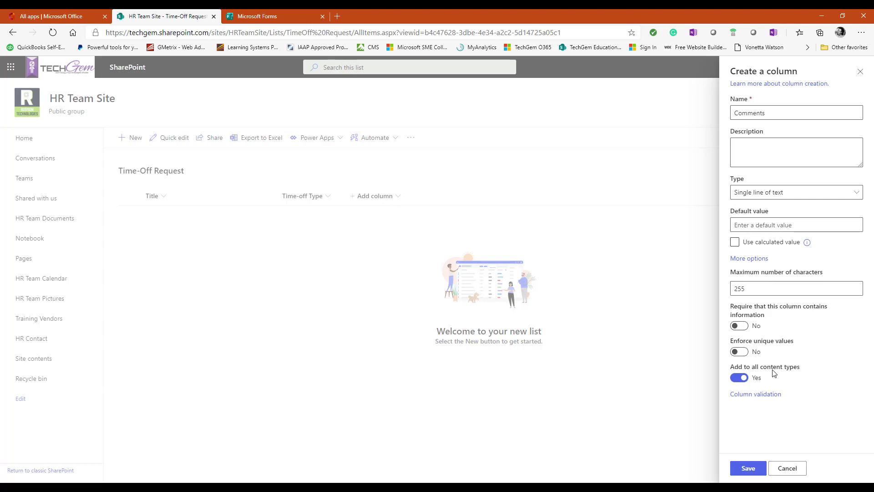
click(749, 469)
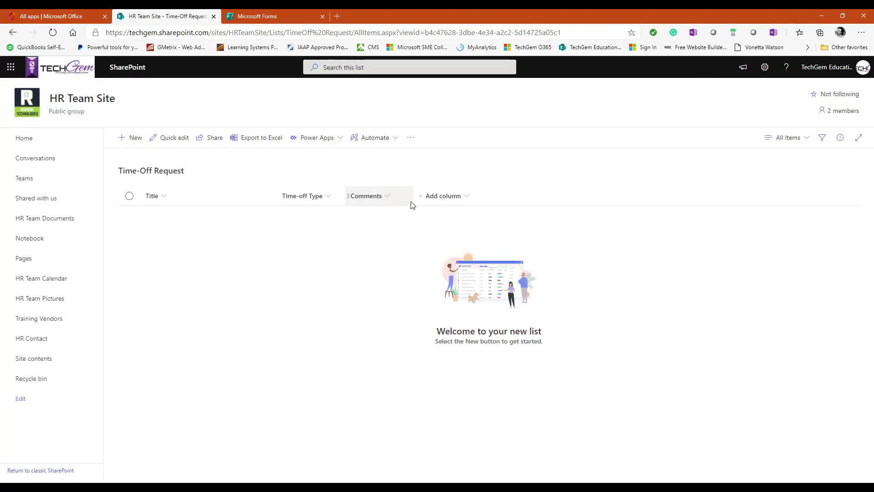
click(425, 198)
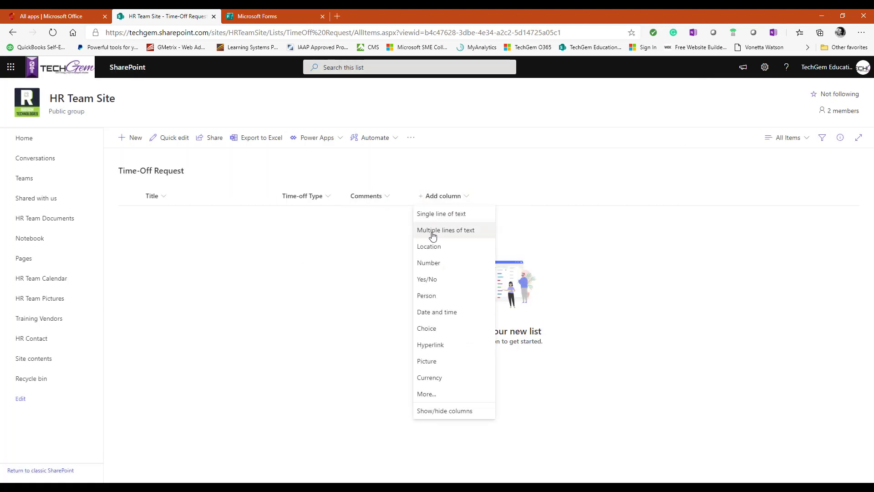
Step: Add a required 'Start Date' date and time column in friendly format
click(437, 317)
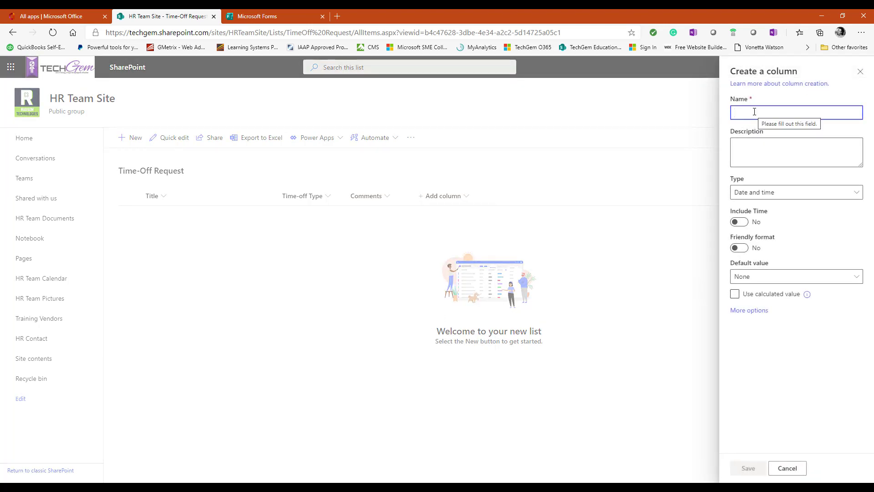
text(Sta)
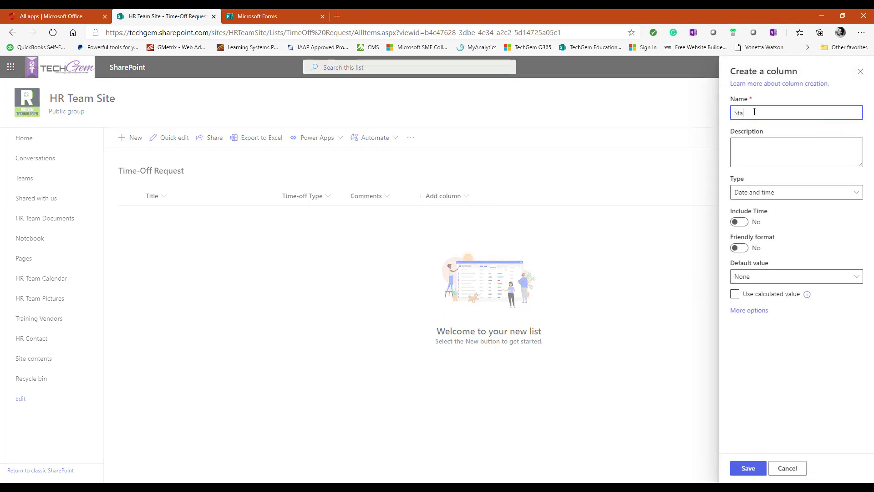
text(rt Dat)
click(742, 248)
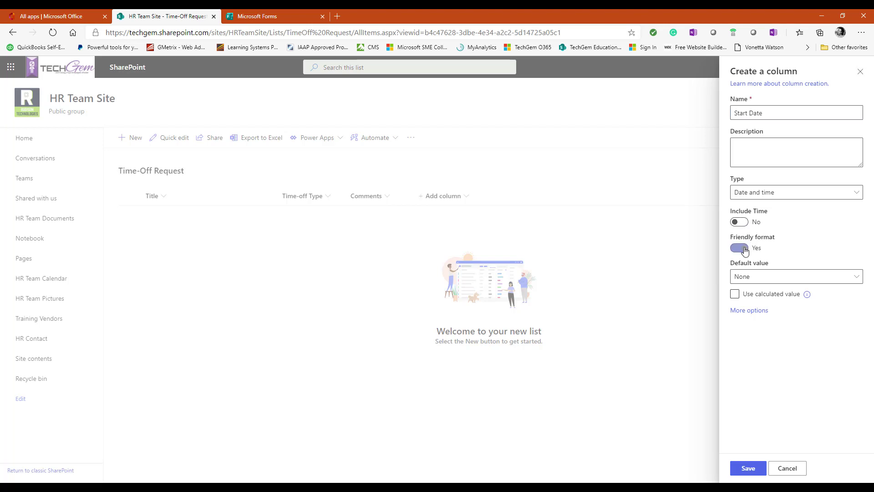
click(747, 311)
click(739, 346)
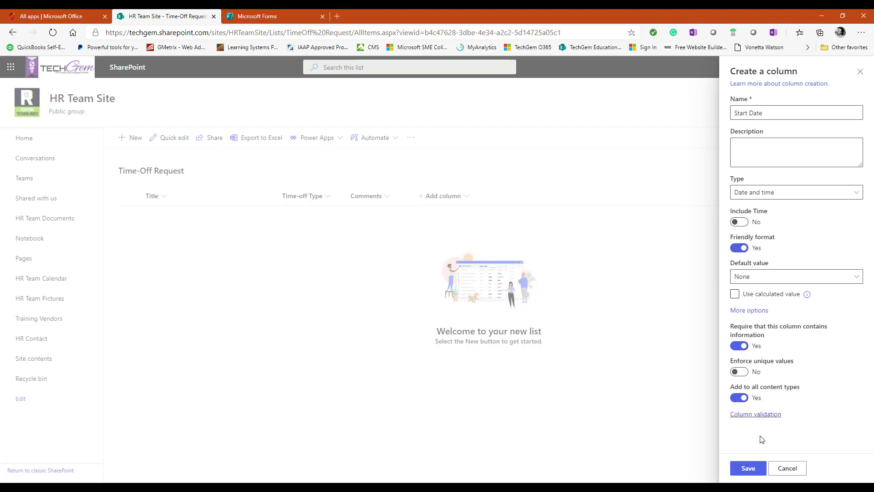
click(748, 469)
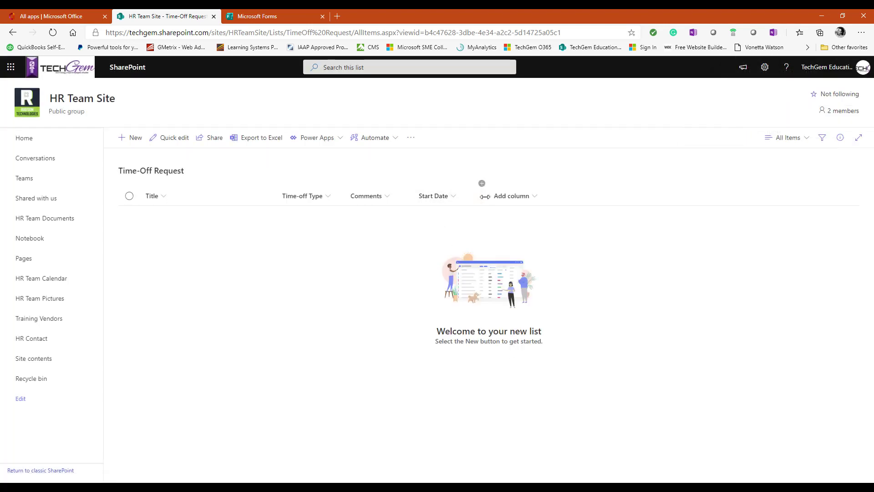
Step: Add a required 'End Date' date and time column
click(488, 197)
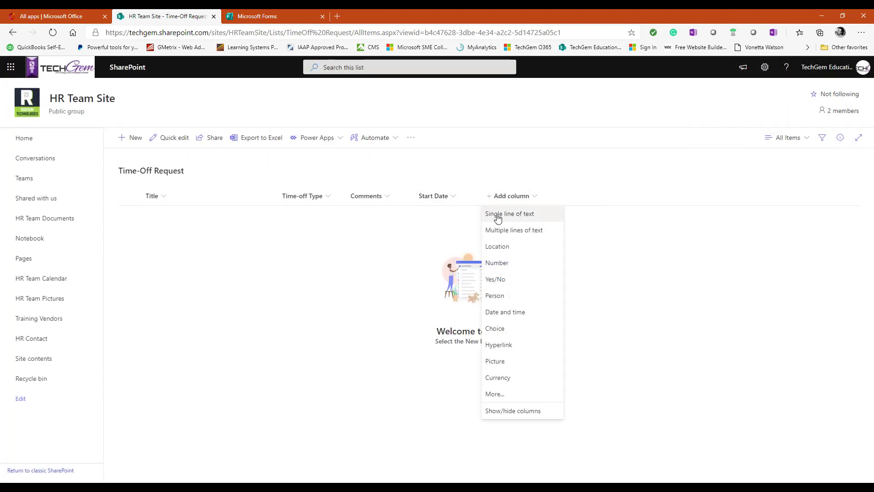
click(505, 315)
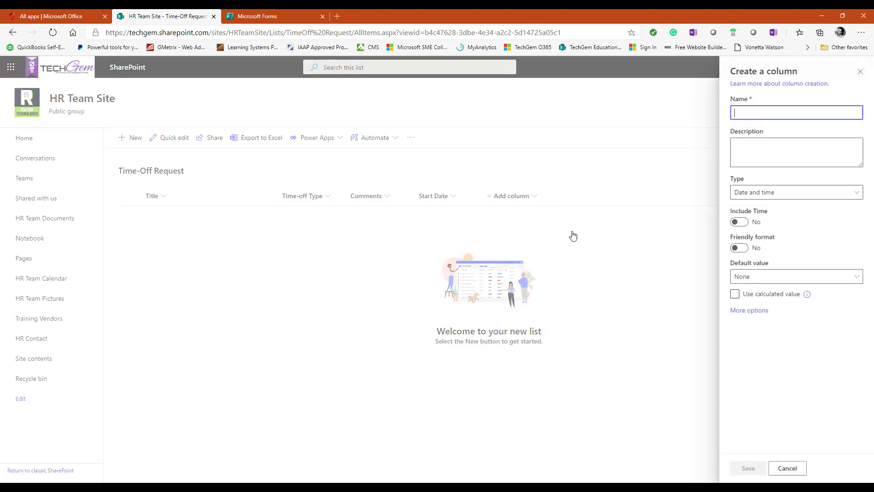
text(E)
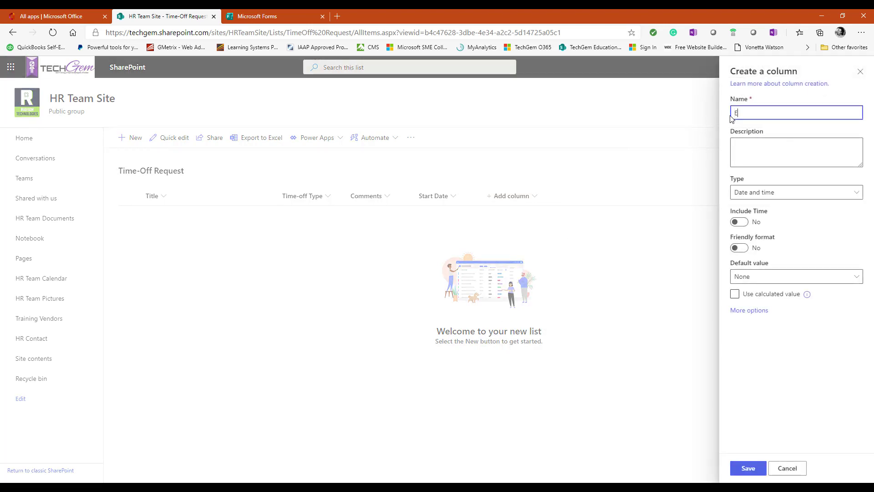
text(nd Date)
click(751, 310)
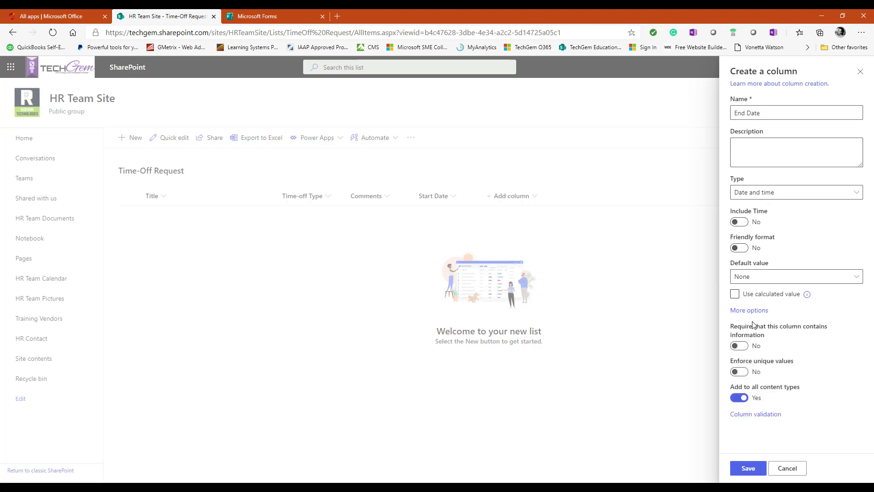
click(746, 346)
click(749, 471)
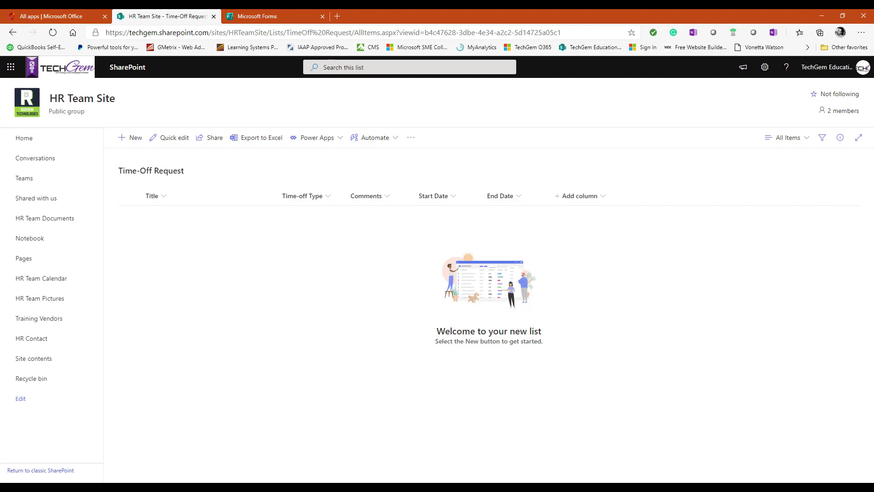
click(764, 70)
click(764, 69)
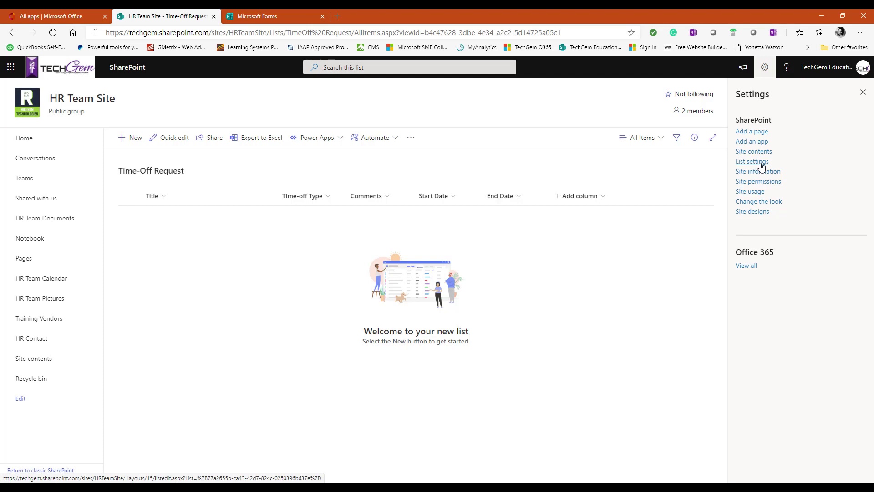
click(759, 163)
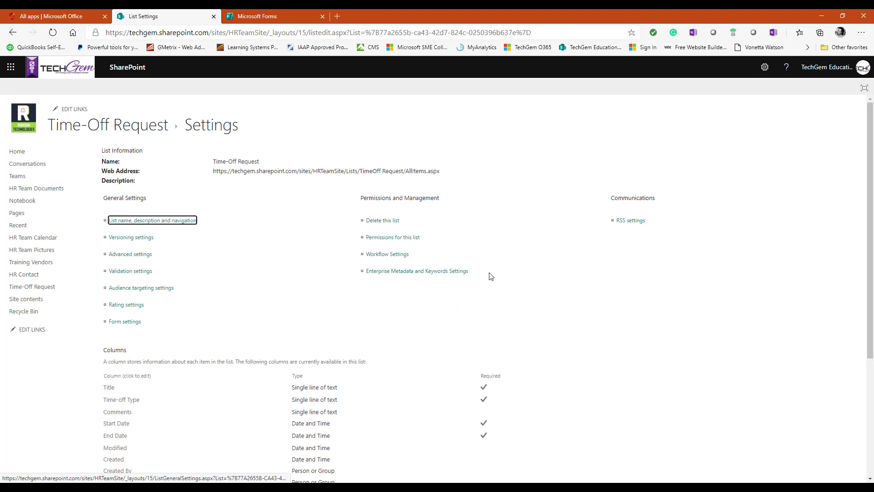
scroll(163, 264, down, 4)
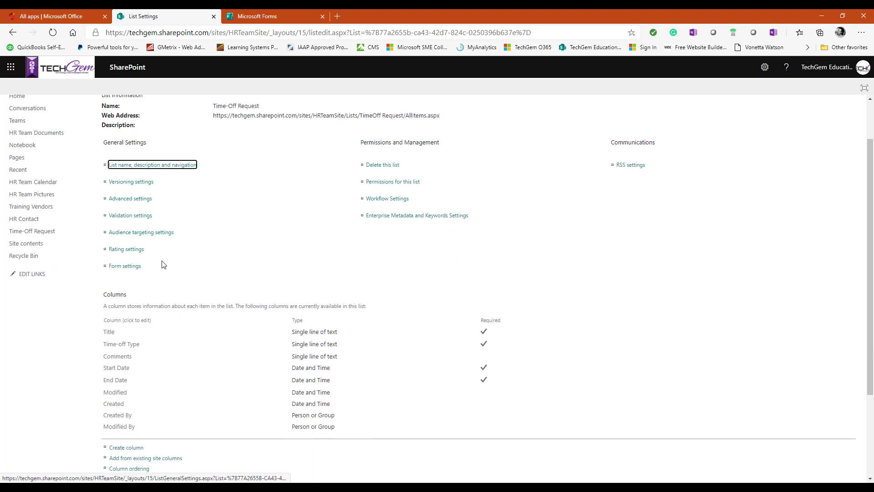
click(127, 329)
click(128, 331)
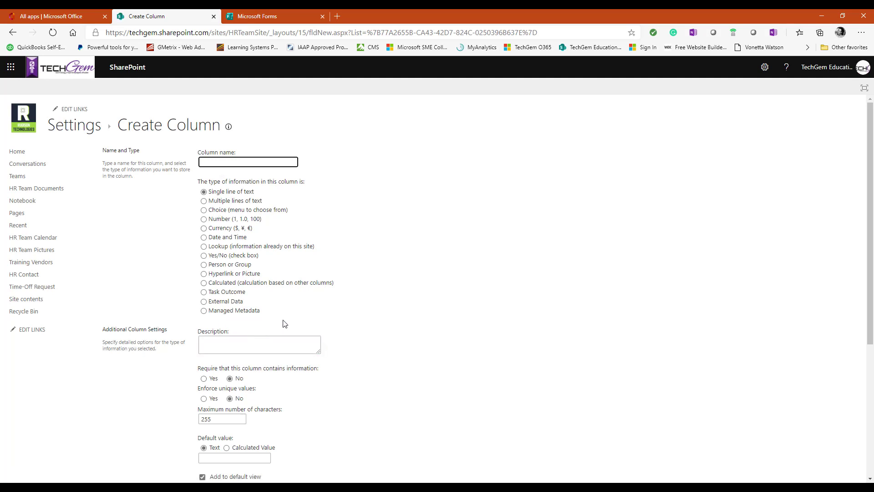
scroll(380, 316, down, 5)
click(827, 435)
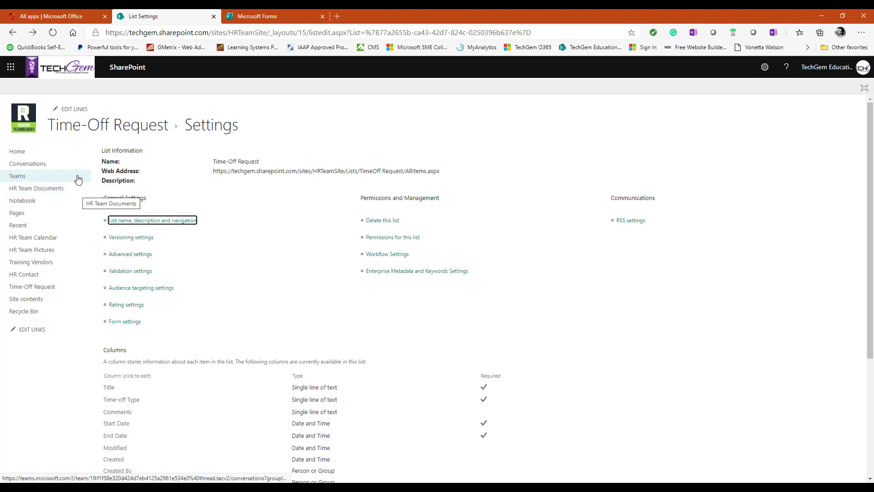
click(95, 131)
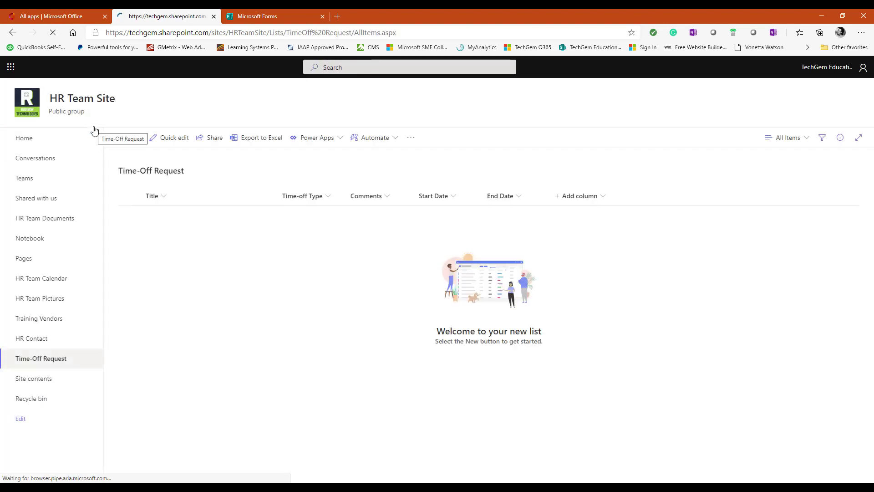
Step: Rename the list's Title column to 'Employee Name' through its column settings
click(46, 363)
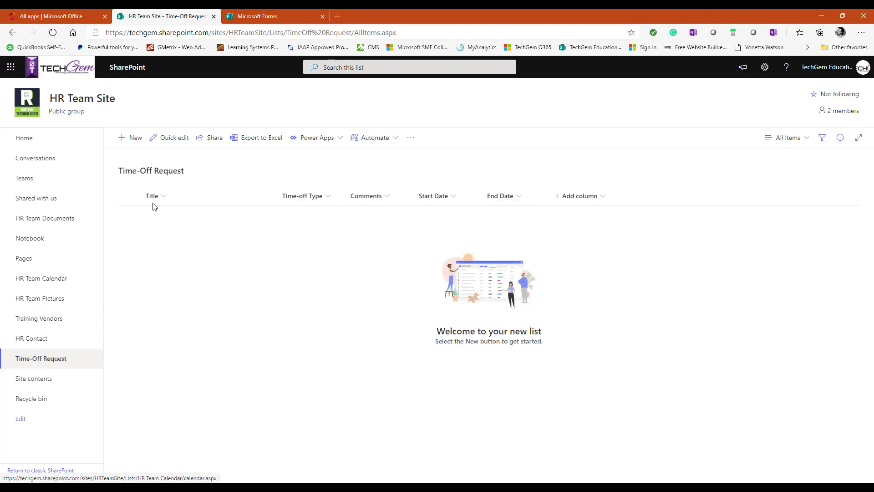
click(166, 197)
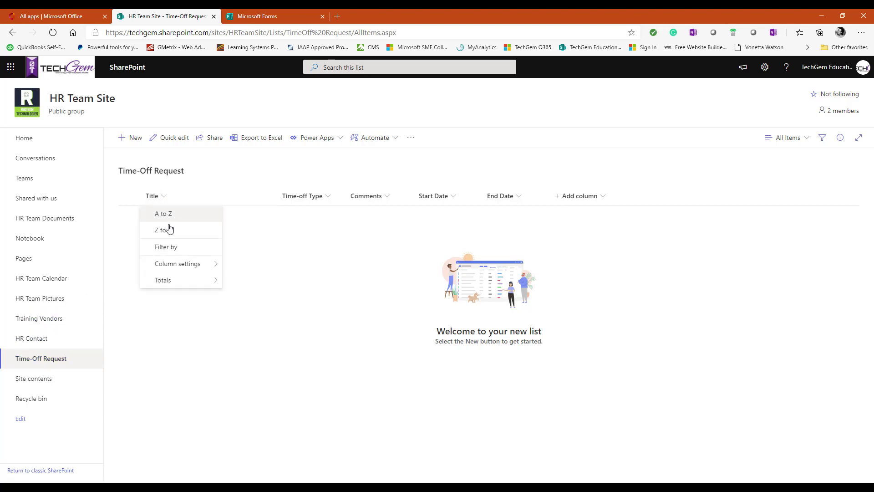
mouse_move(204, 266)
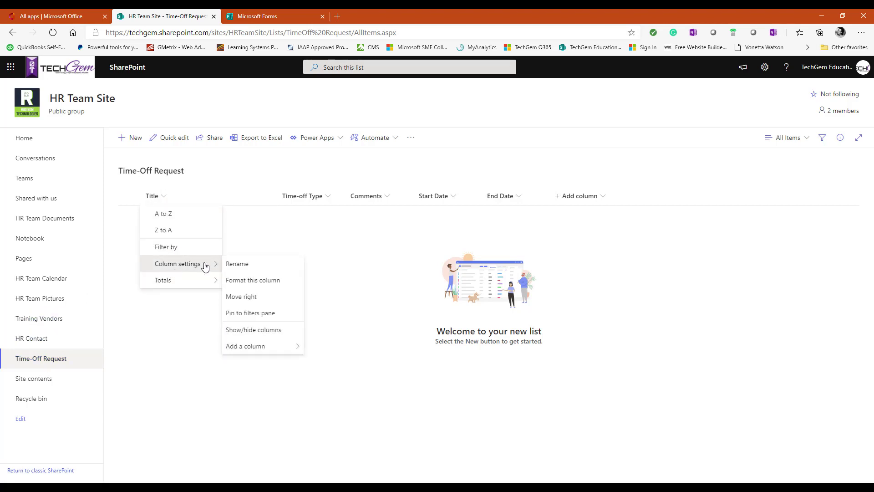
click(231, 264)
text(Employee Name)
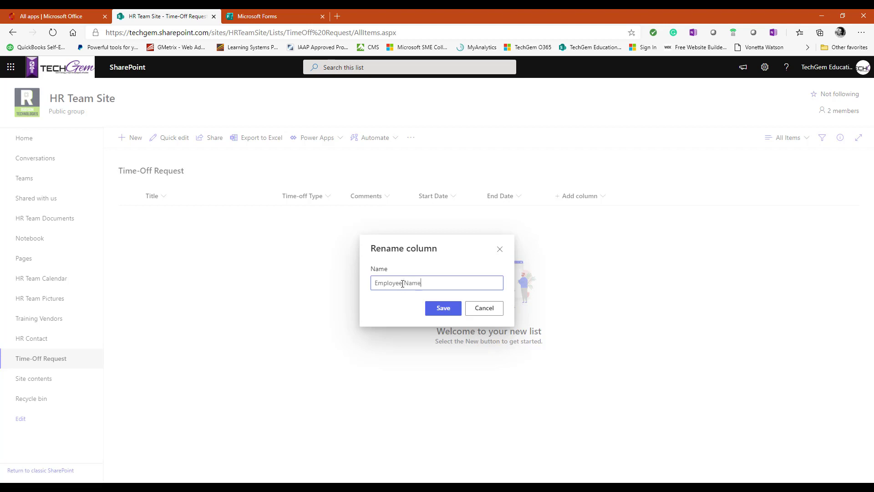
click(443, 309)
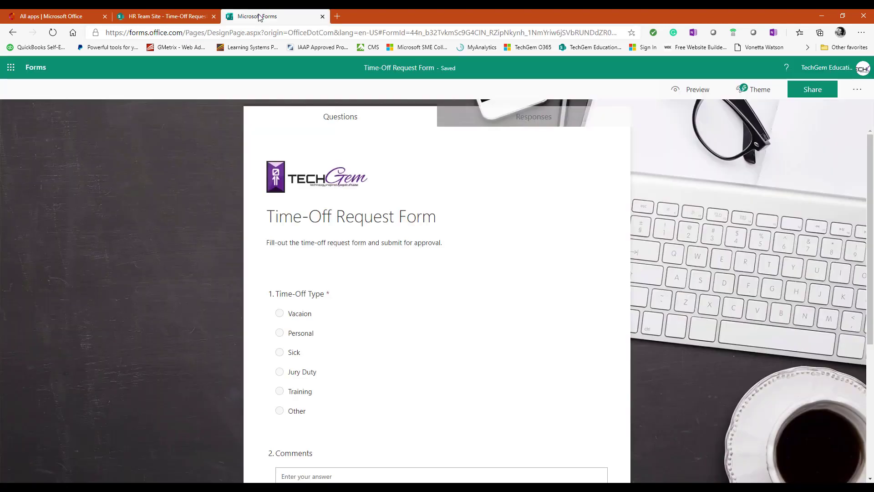
Step: Preview the Time-Off Request Form as respondents see it, then return to the HR Team Site list
click(259, 16)
scroll(394, 264, down, 3)
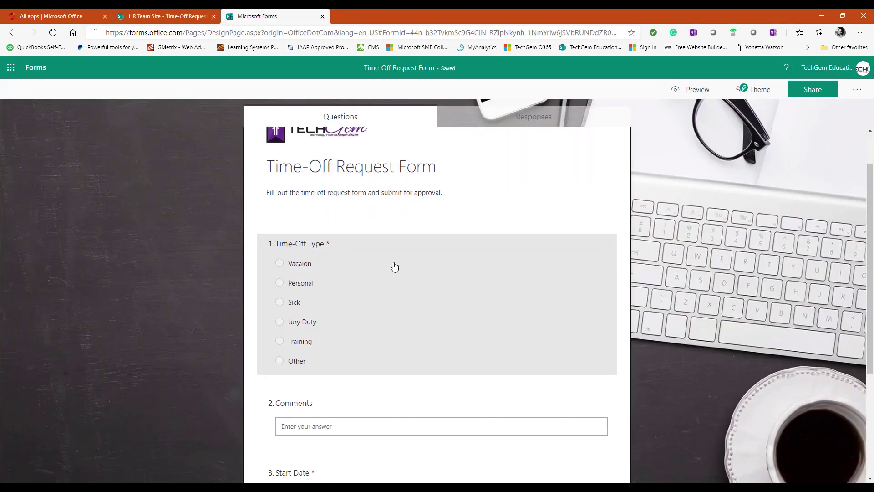
scroll(379, 340, down, 3)
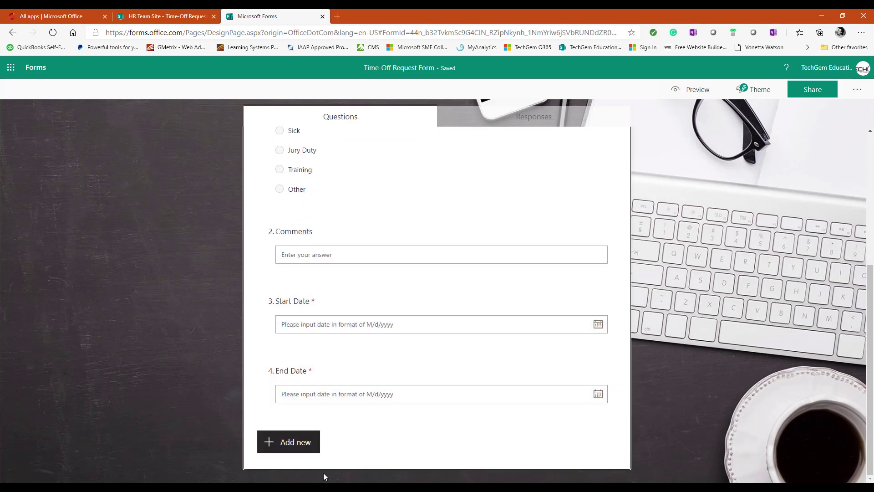
click(693, 90)
scroll(452, 205, down, 7)
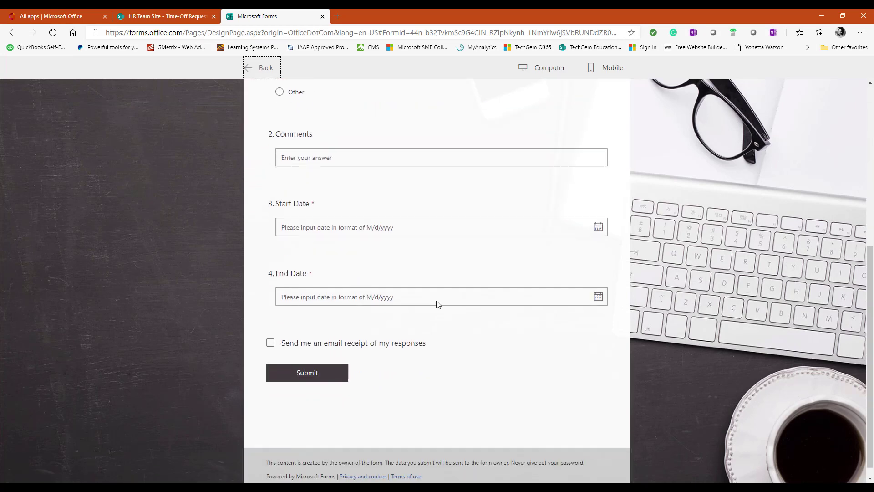
scroll(432, 316, up, 7)
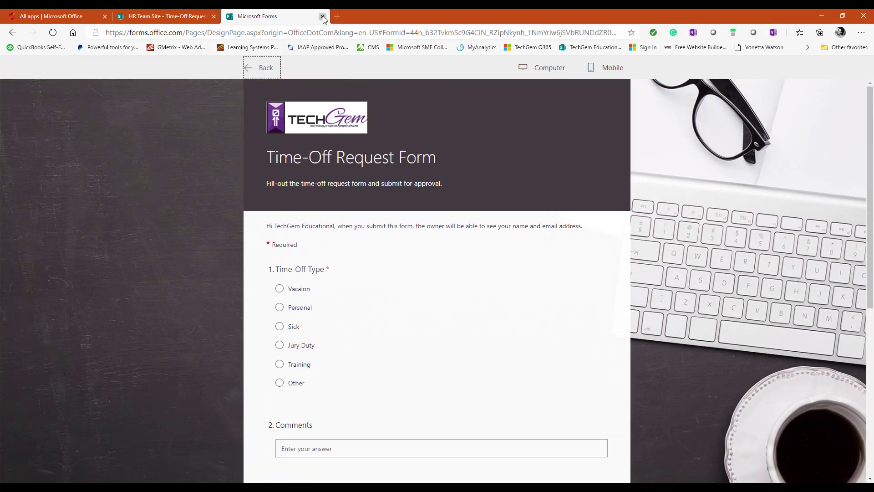
click(165, 20)
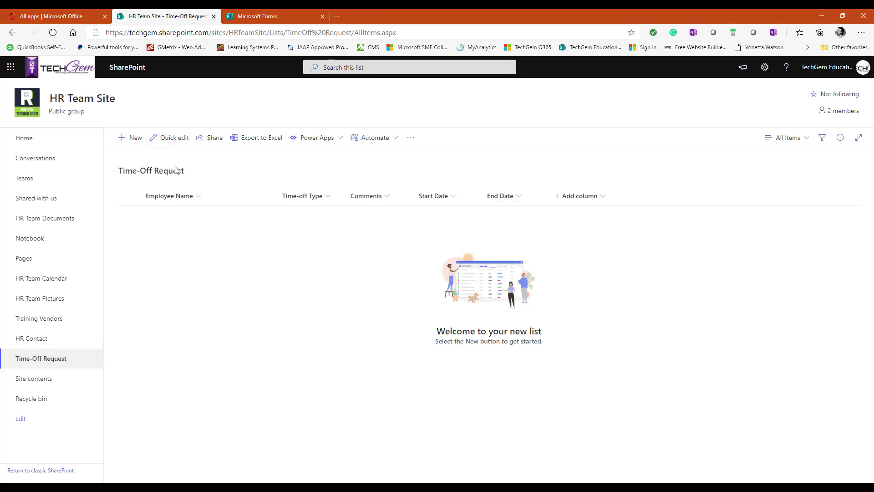
Step: Open and cancel a new list item, then drag the Employee Name column narrower
click(133, 144)
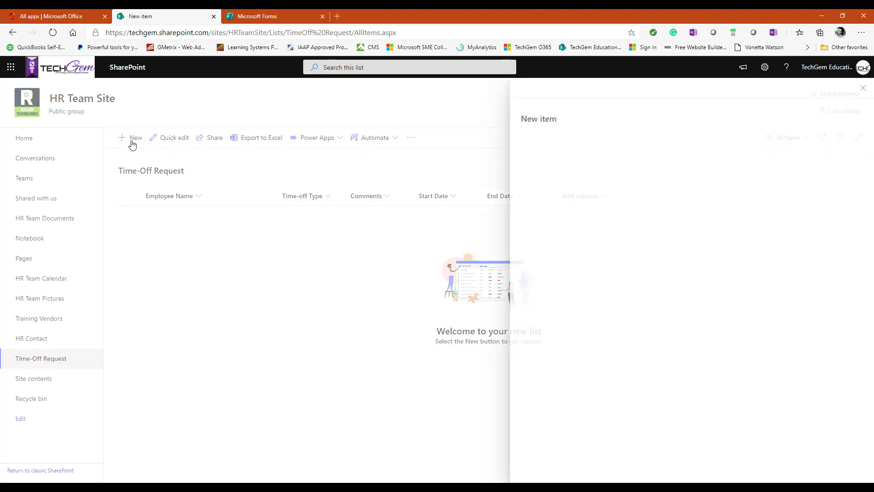
click(863, 88)
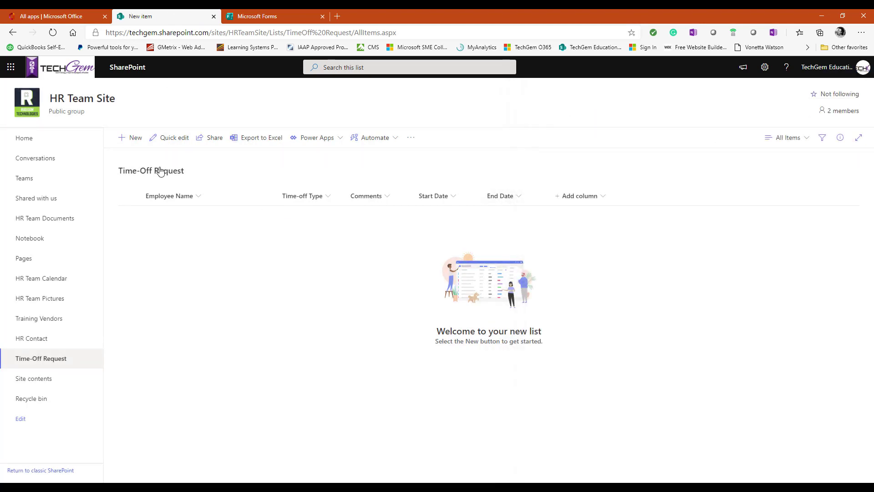
click(200, 197)
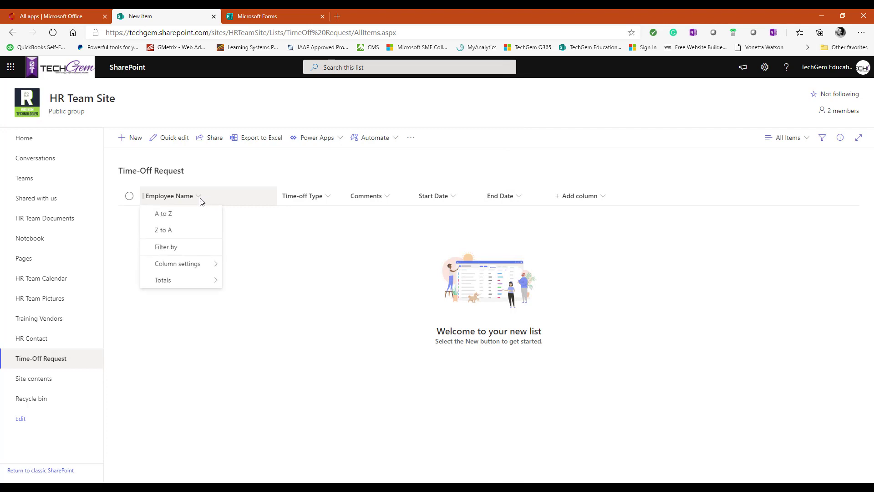
click(199, 196)
click(199, 196)
drag(276, 189, 235, 190)
click(328, 261)
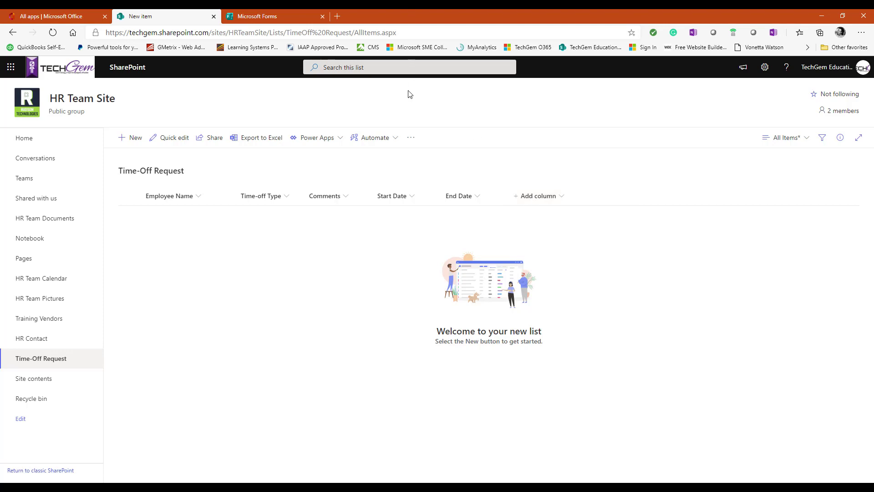
Step: Check the list's Automate menu for Power Automate, then move to the Microsoft 365 apps page
click(395, 142)
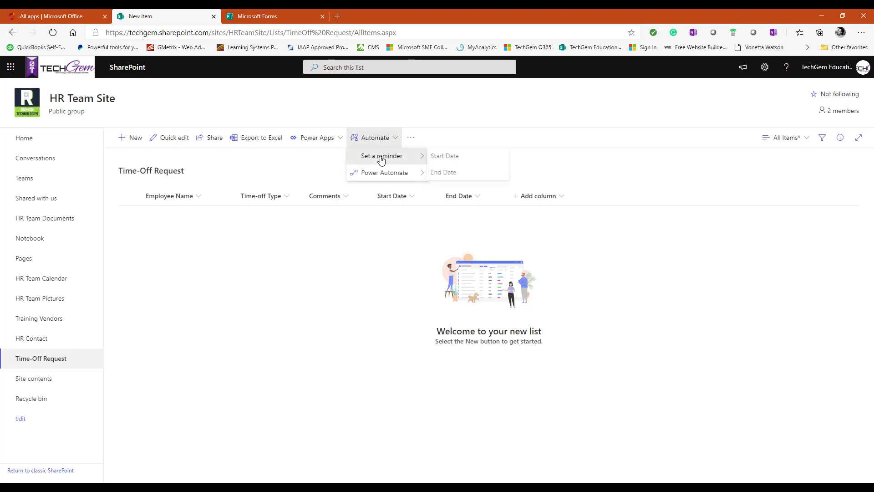
mouse_move(399, 176)
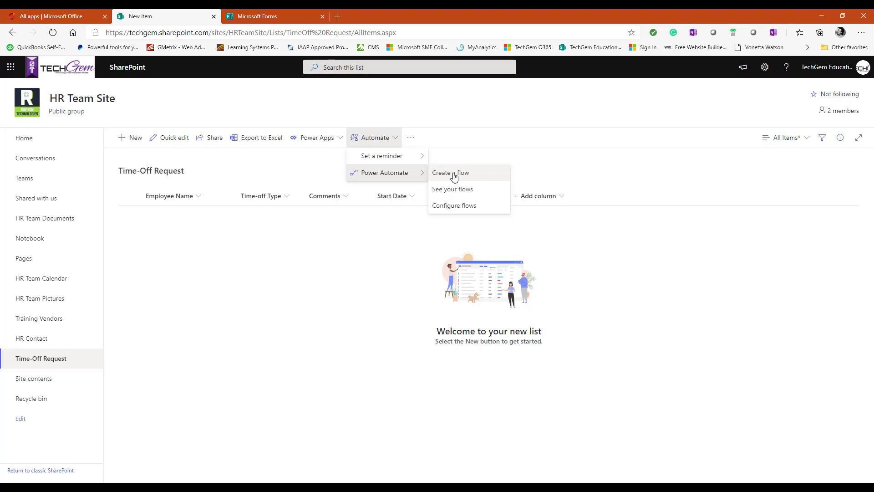
click(44, 17)
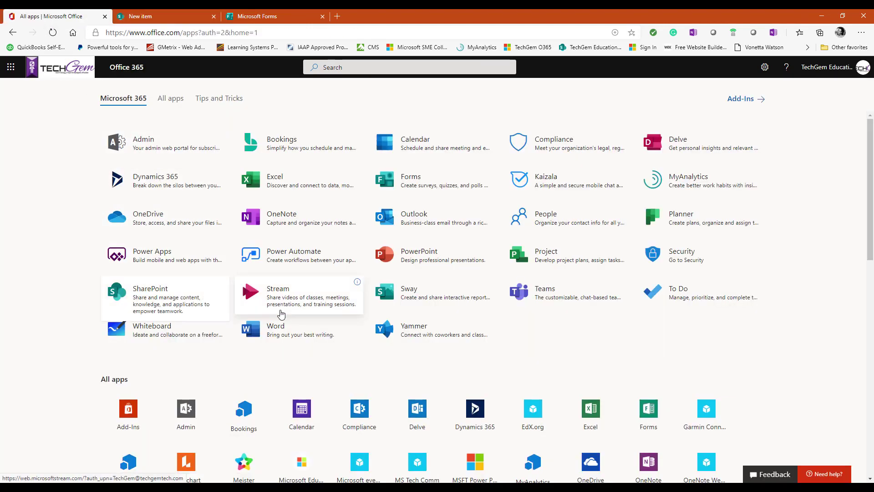
Step: Launch Power Automate and pick the 'Record form responses in SharePoint' template from Create > Templates
click(288, 261)
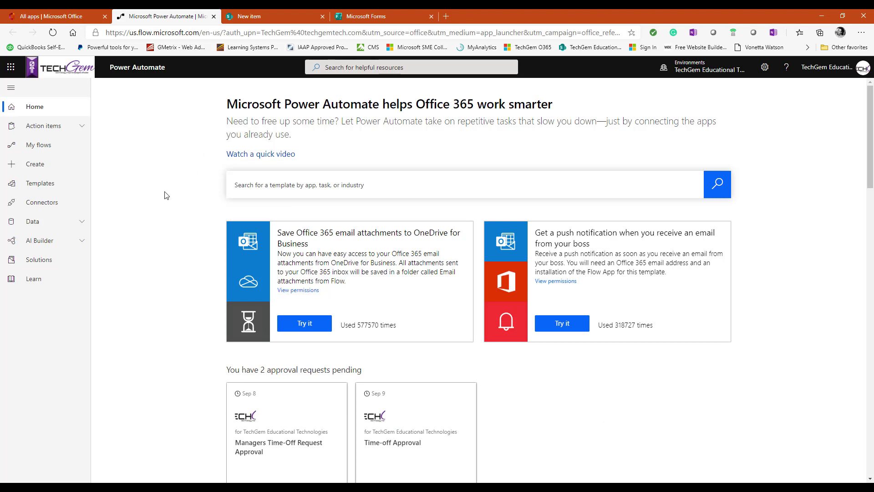
click(36, 186)
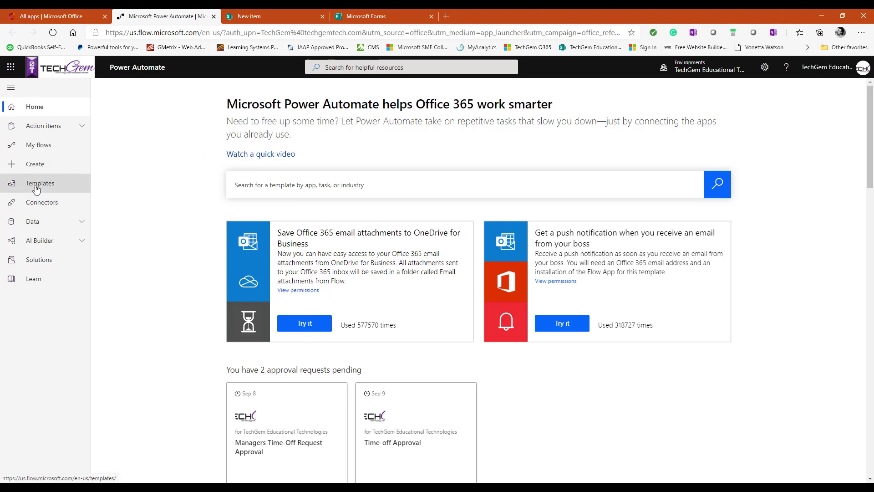
click(25, 167)
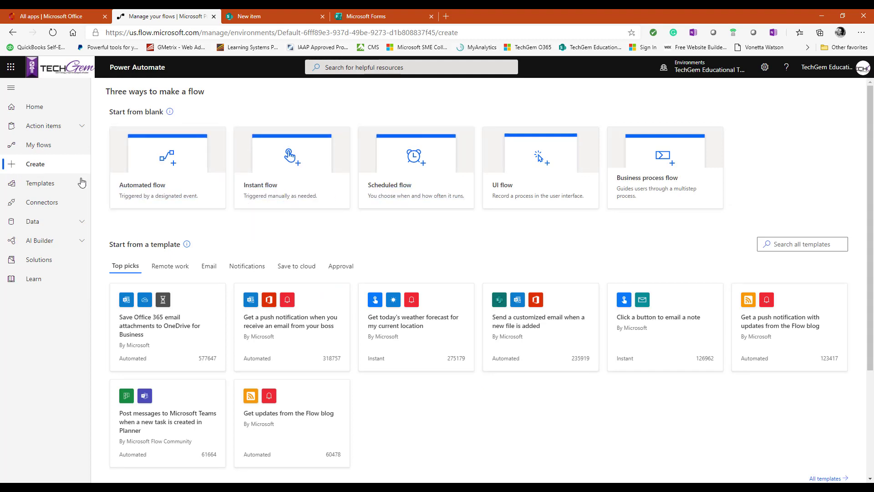
click(43, 185)
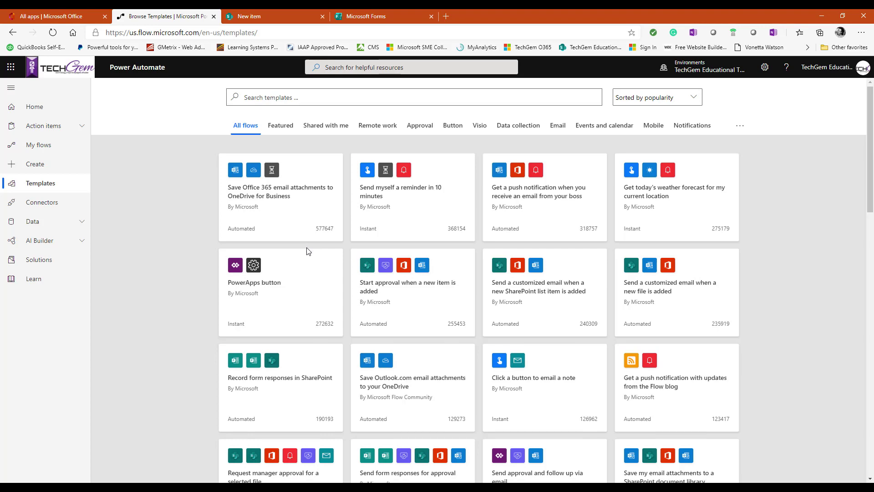
scroll(306, 250, down, 5)
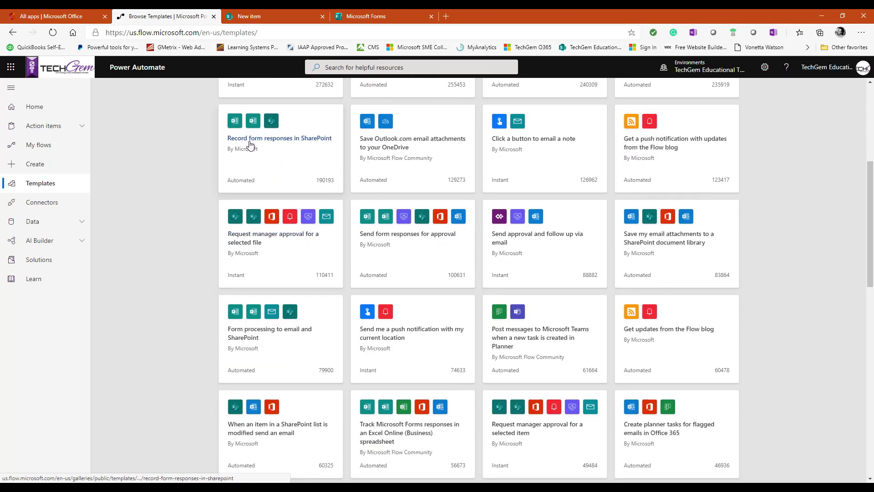
click(256, 145)
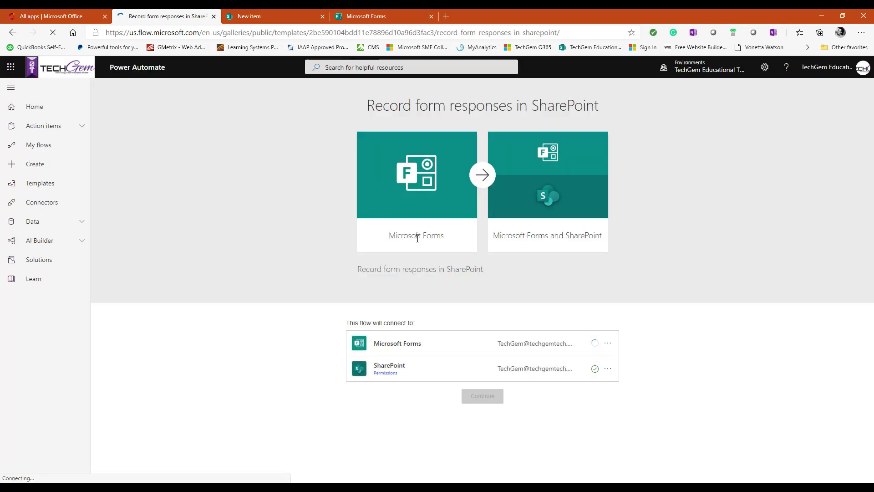
Step: Confirm the Microsoft Forms and SharePoint connections and continue into the flow designer
click(556, 234)
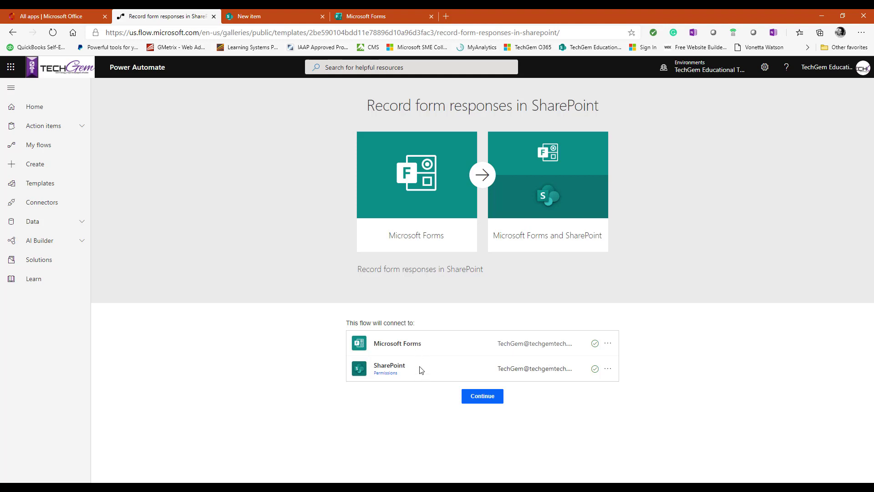
click(479, 396)
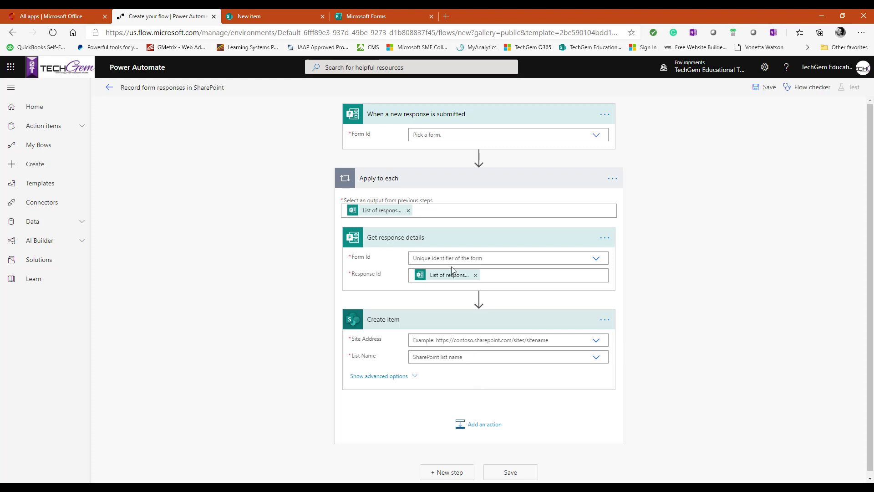
Step: Set Form Id to Time-Off Request Form in both the trigger and Get response details steps
click(595, 136)
click(447, 149)
click(596, 259)
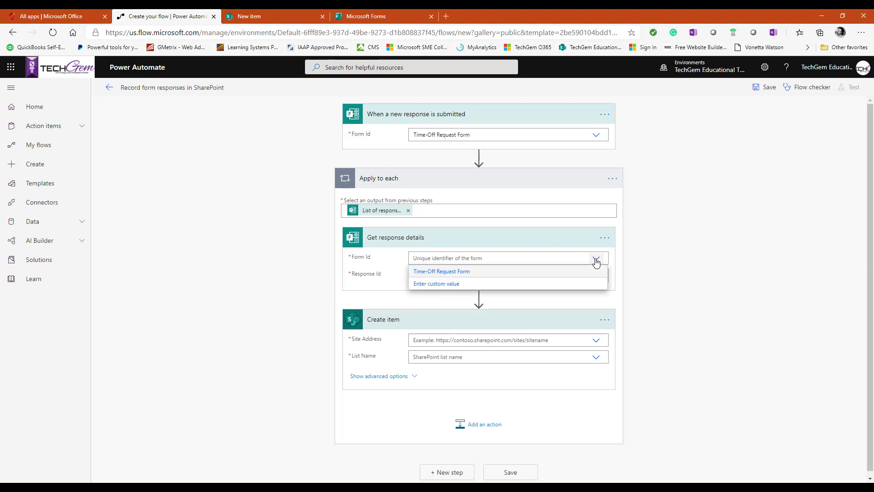
click(453, 274)
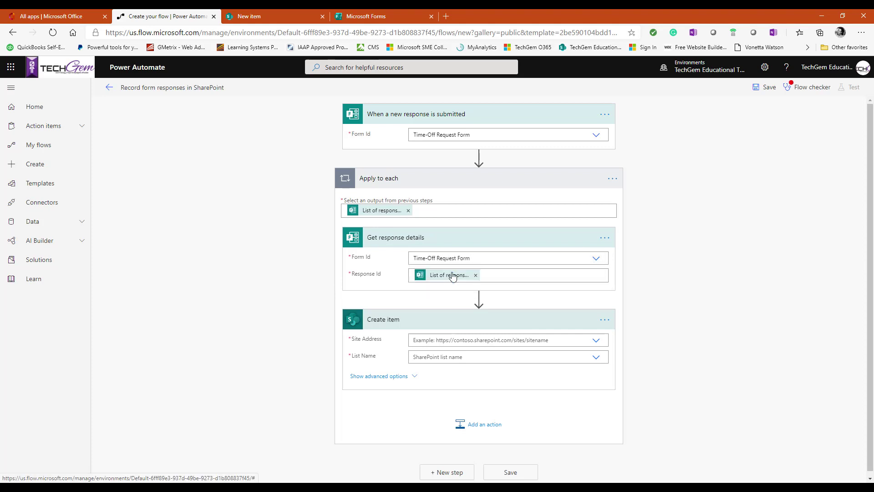
scroll(399, 302, down, 1)
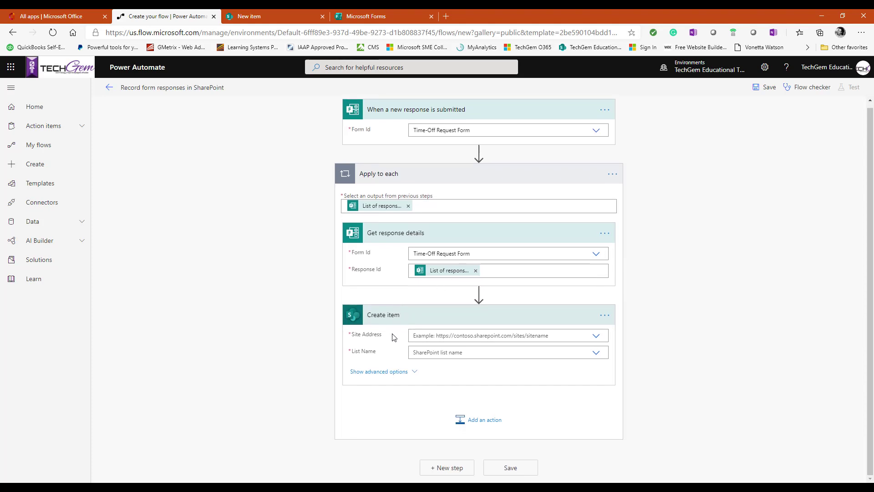
click(277, 22)
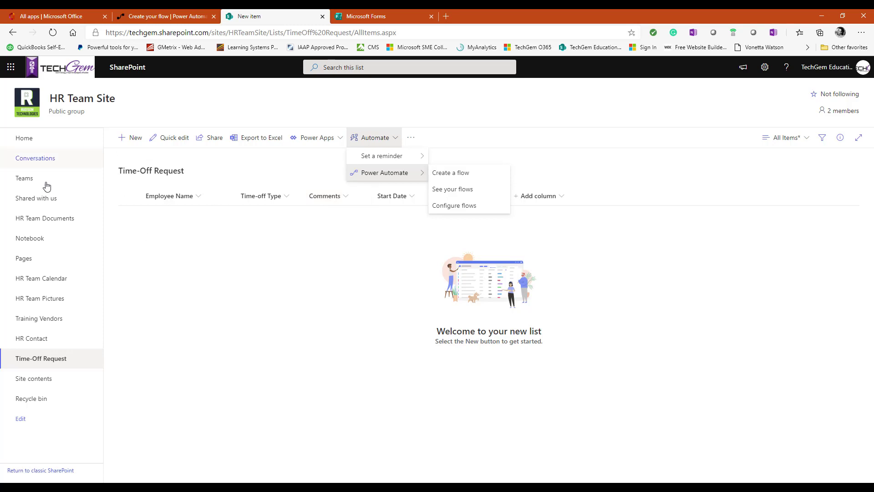
click(166, 18)
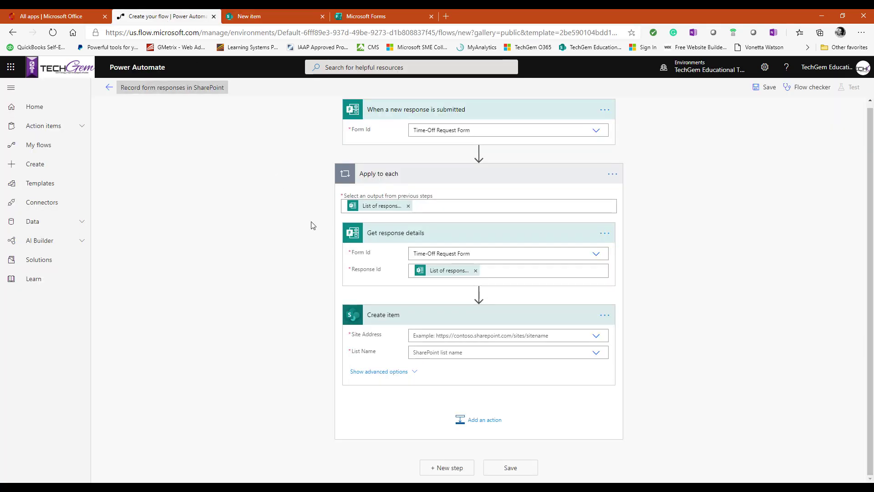
Step: Point Create item at HR Team Site as Site Address and Time-Off Request as List Name
click(592, 336)
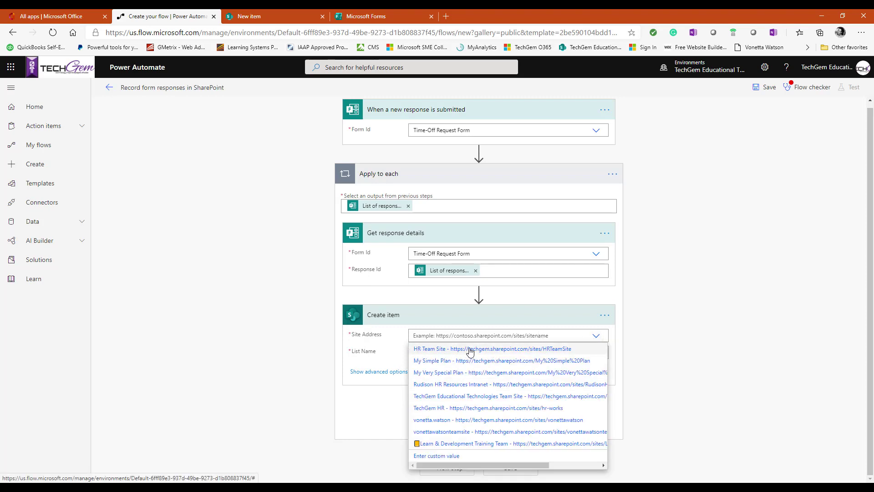
click(471, 351)
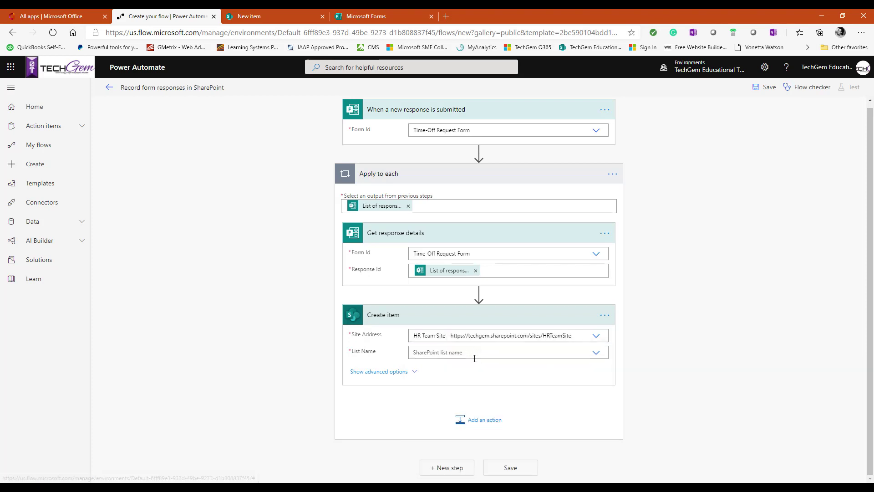
click(597, 354)
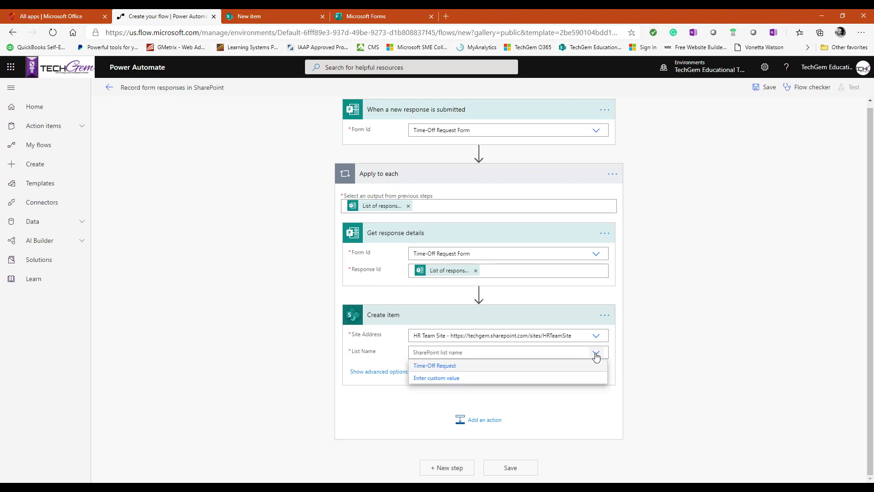
click(446, 368)
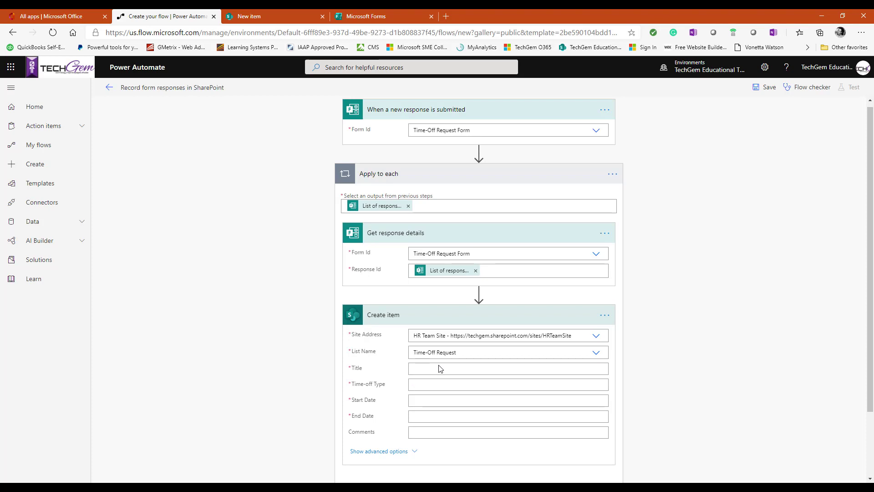
Step: Scroll to the list's Title field and put the cursor in it, ready for a value
scroll(665, 359, down, 2)
scroll(665, 359, down, 1)
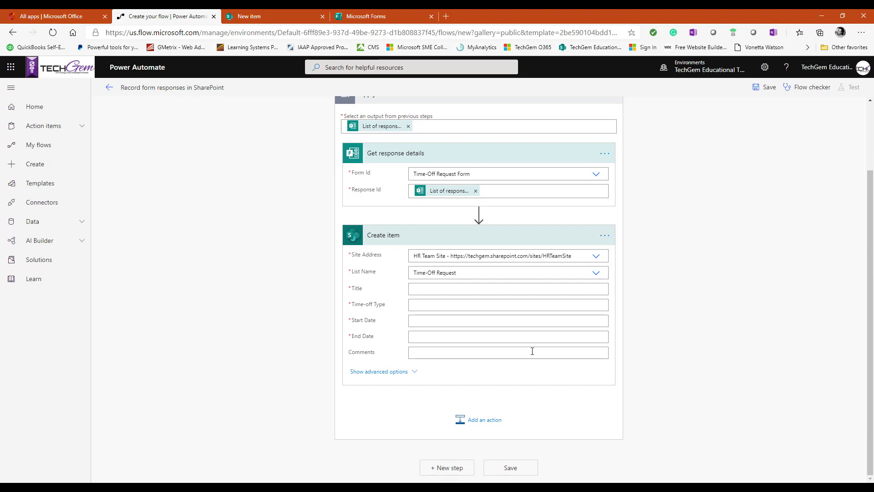
click(478, 289)
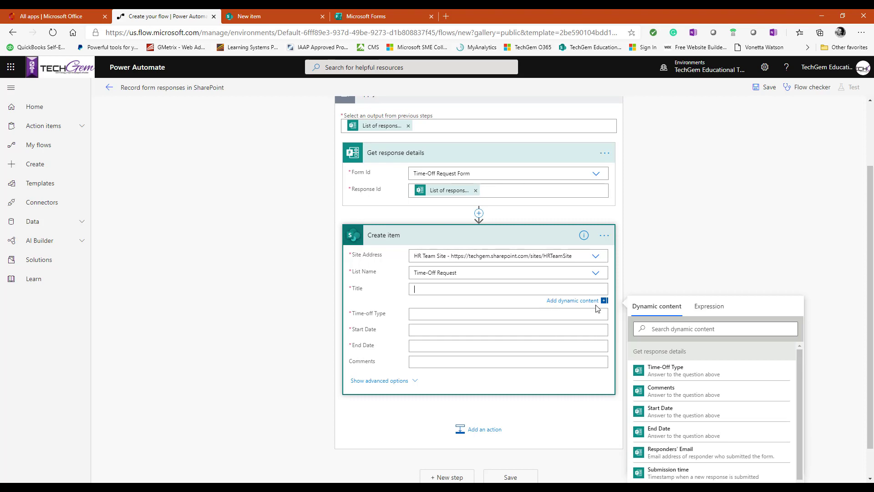
scroll(692, 370, down, 5)
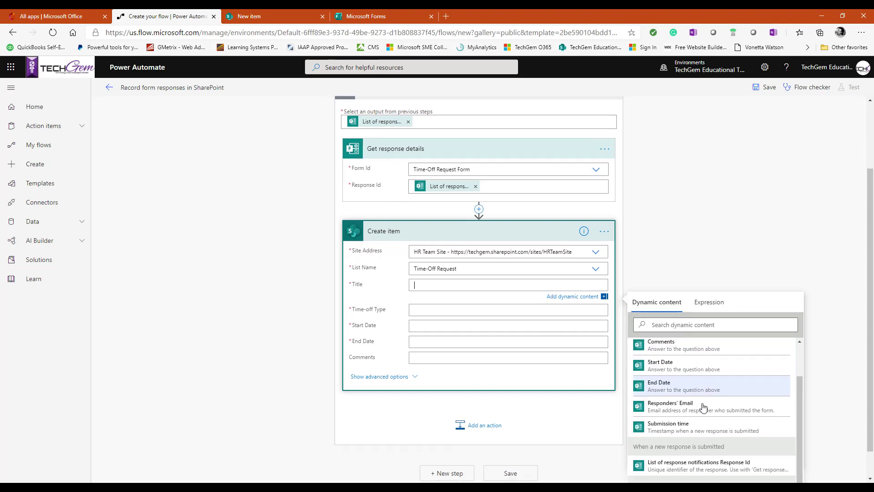
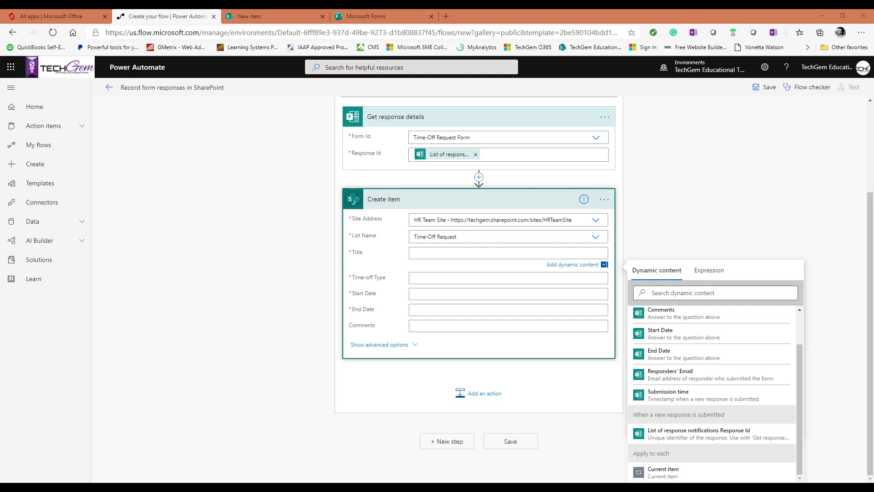
Step: Title the item 'Time-off Approval' and map Time-off Type to the form's Time-Off Type answer
click(438, 254)
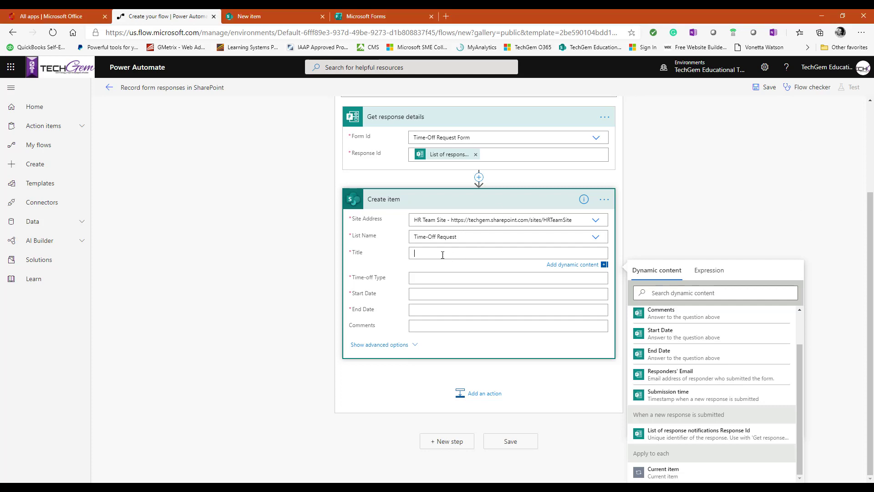
text(Time-off Approval)
click(432, 280)
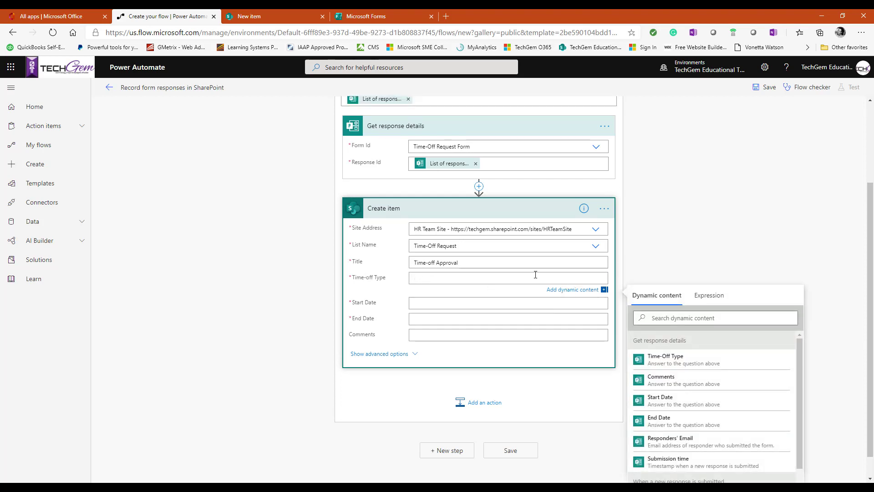
click(685, 359)
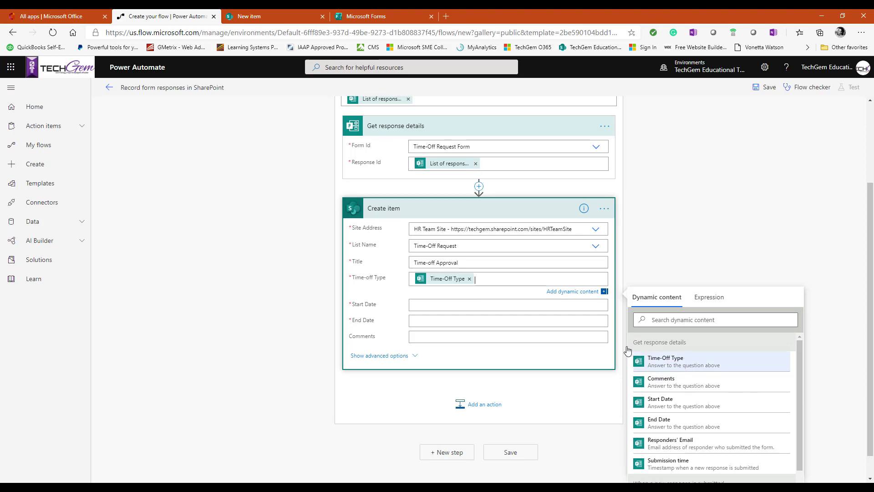
Step: Map the item's Start Date and End Date to the form's Start Date and End Date answers
click(443, 301)
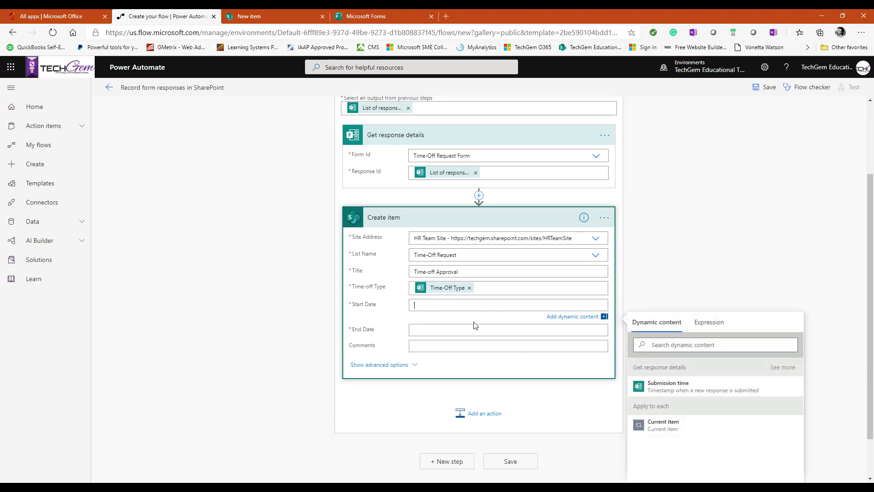
click(428, 306)
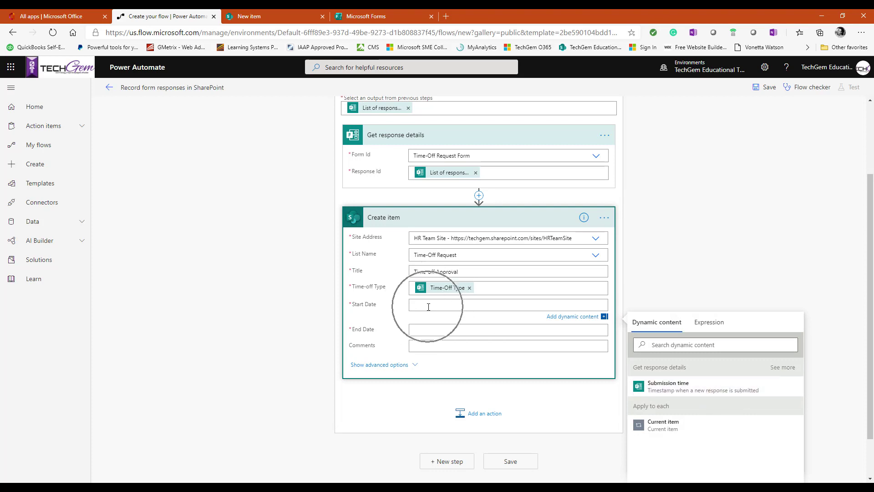
click(779, 372)
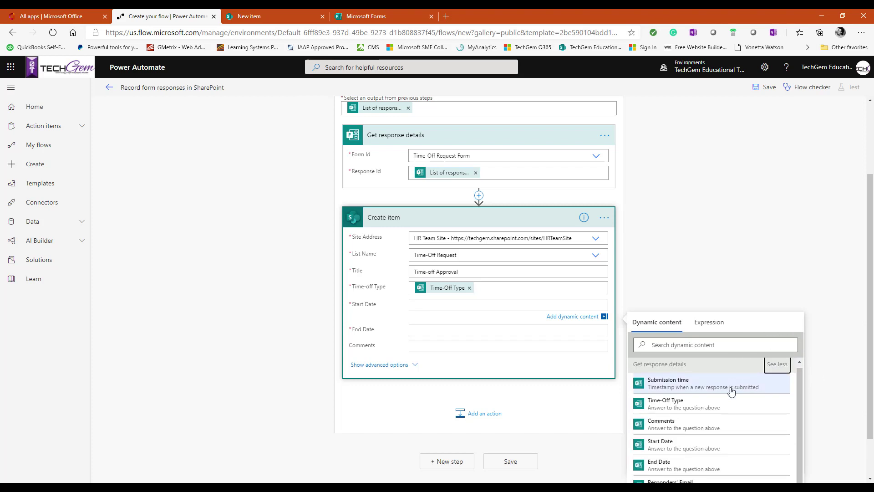
scroll(730, 421, down, 1)
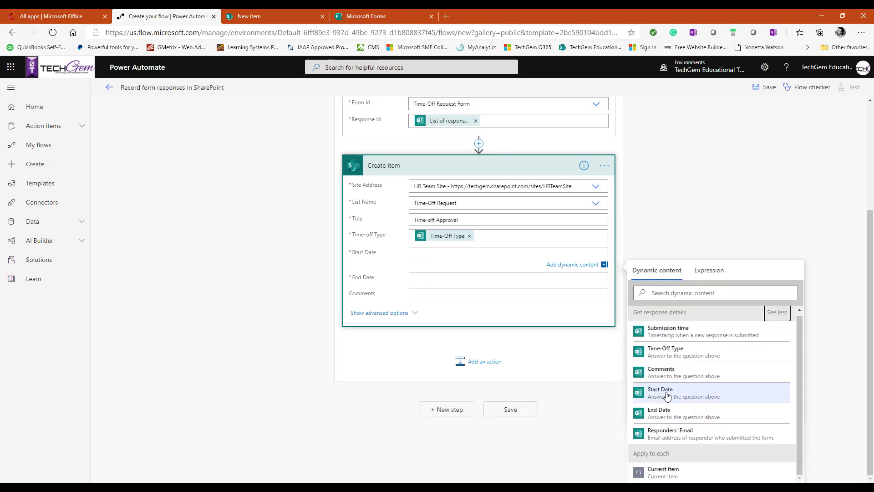
click(660, 394)
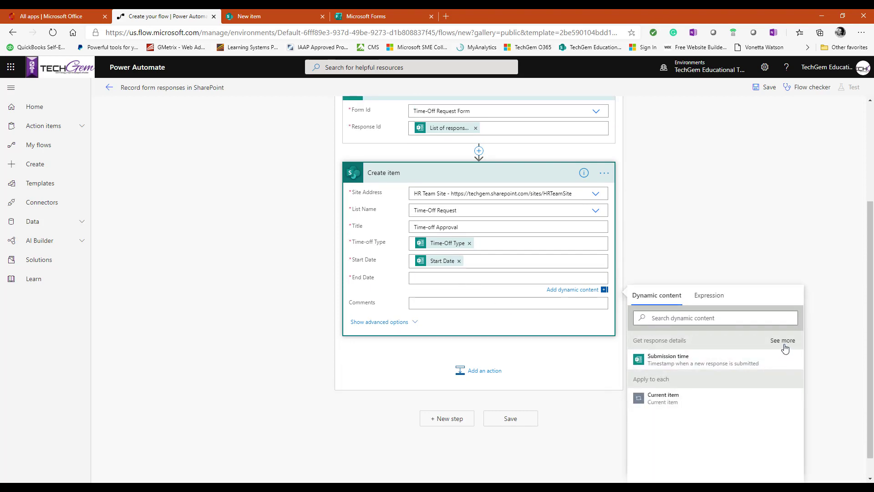
click(782, 344)
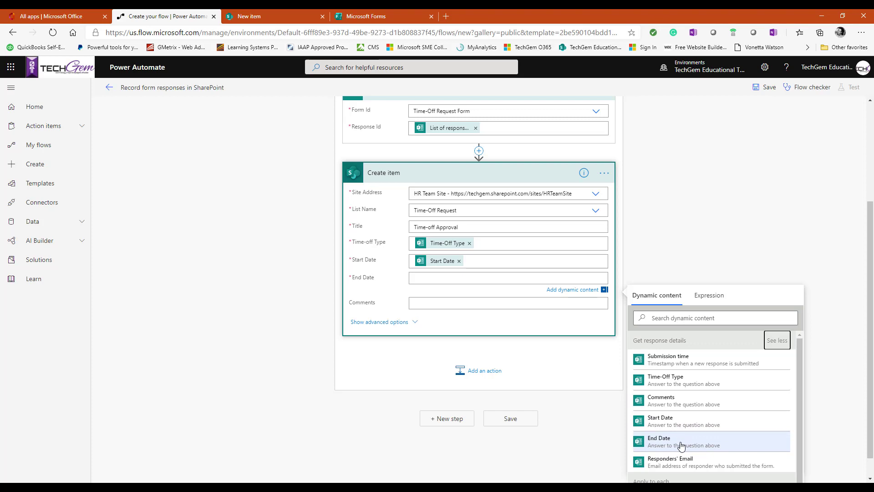
click(681, 443)
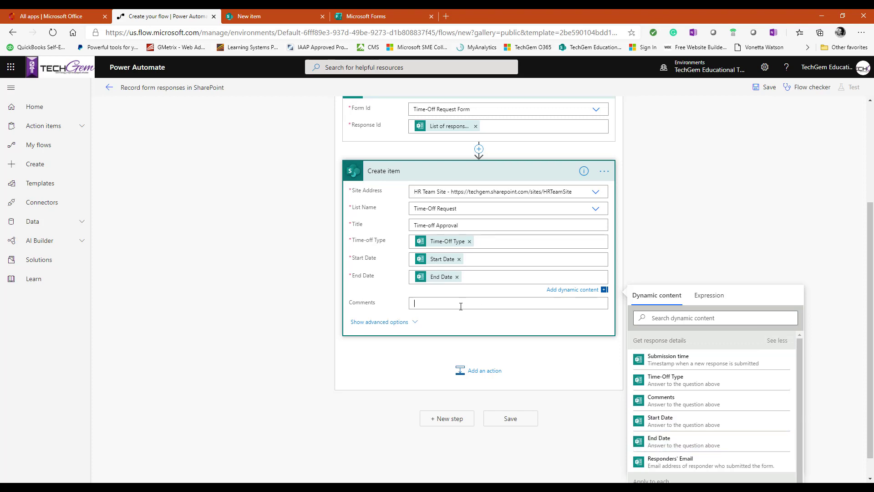
Step: Map Comments to the form's Comments answer, show advanced options, and save the flow
click(460, 304)
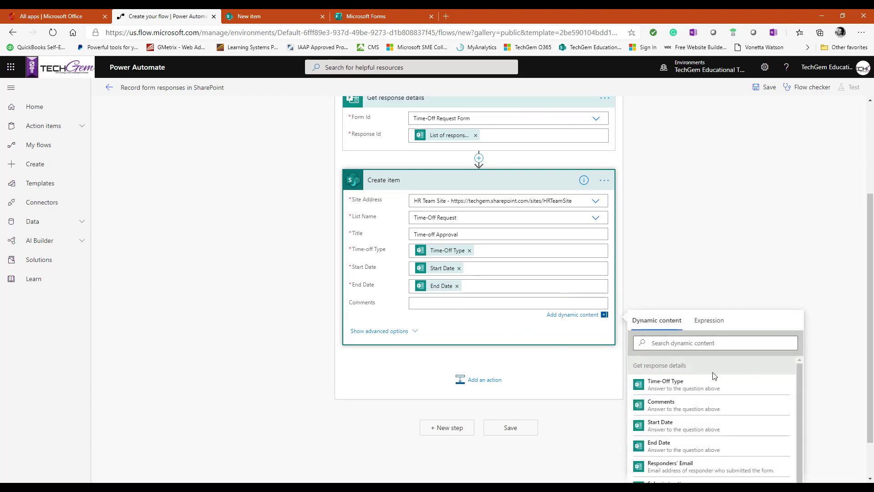
scroll(714, 378, down, 2)
scroll(714, 382, up, 1)
click(674, 390)
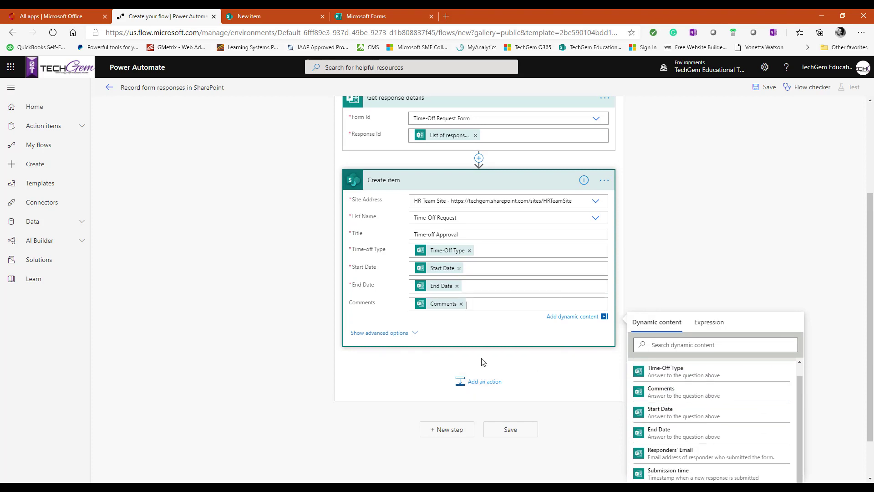
click(415, 334)
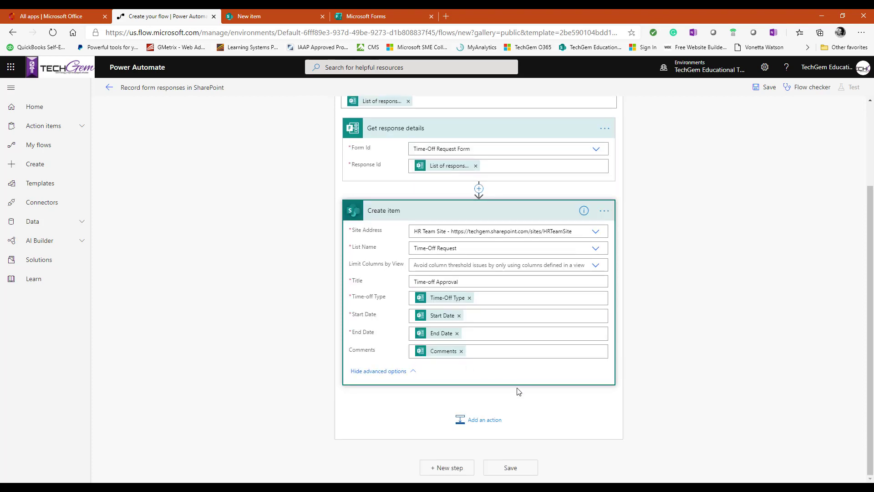
click(510, 467)
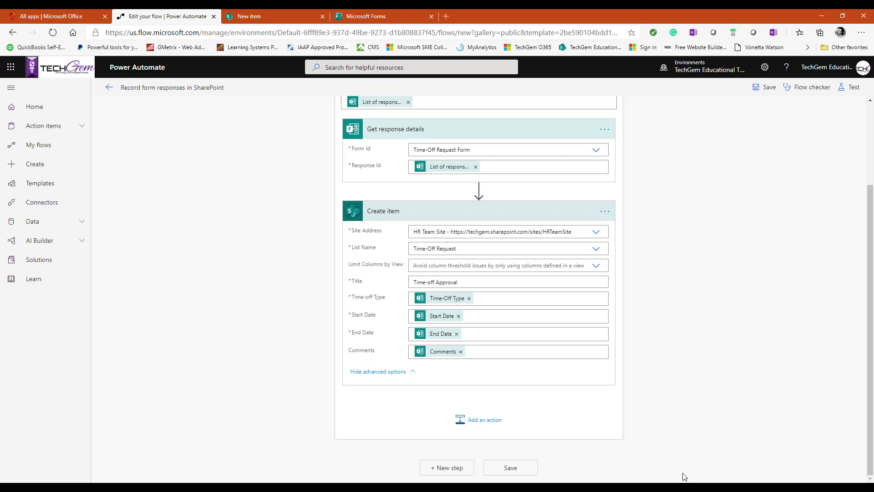
Step: Add a new action below the saved Create item step
click(478, 423)
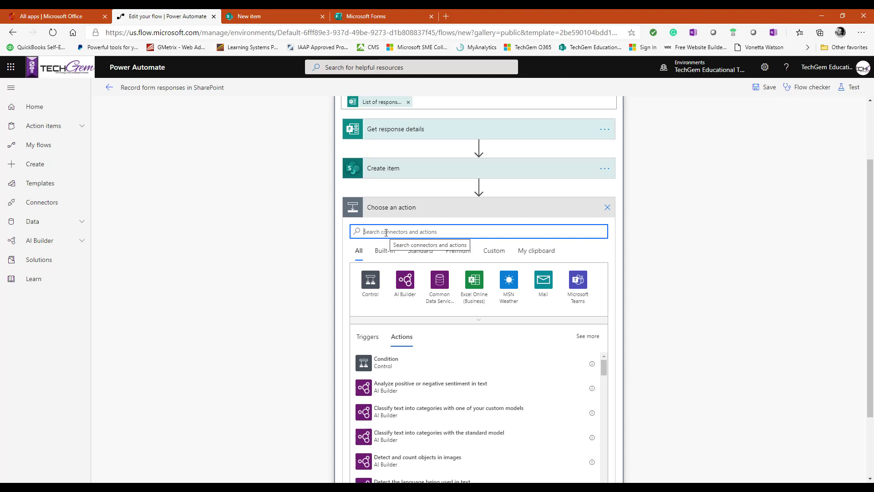
Step: Search 'Approval', compare the Approvals connector's actions, and add Create an approval
text(Approval)
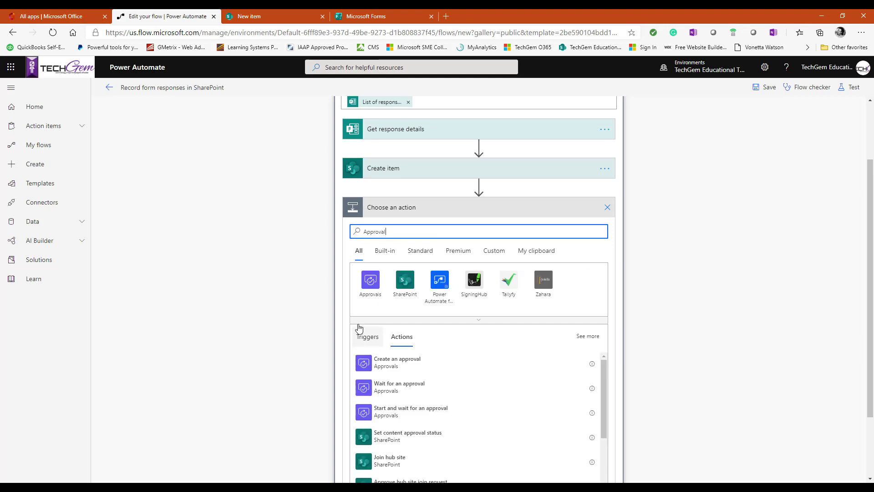
click(372, 284)
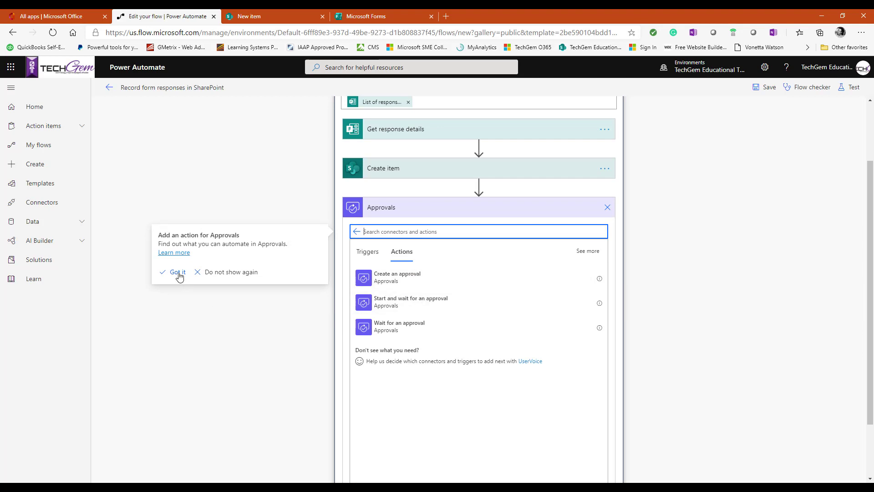
click(178, 273)
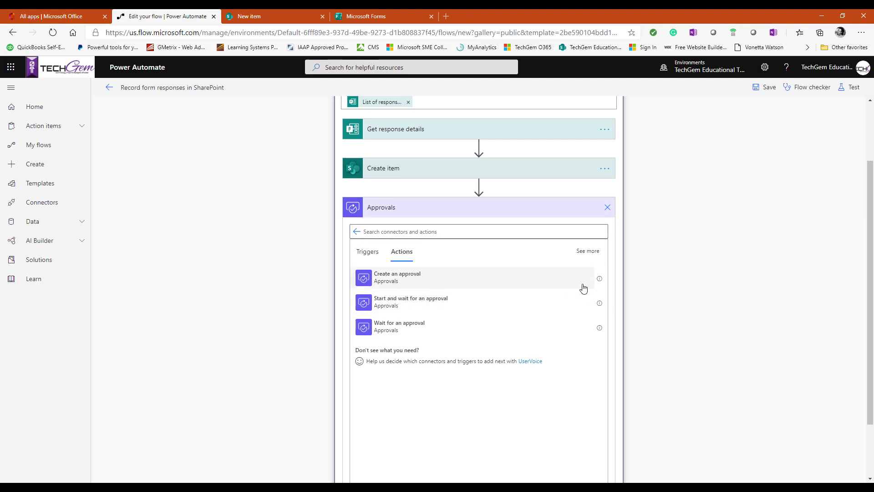
click(600, 282)
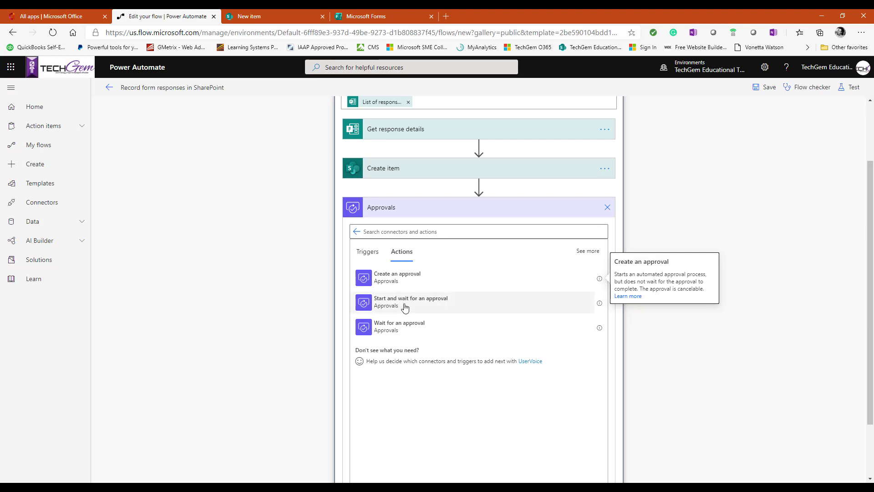
click(600, 304)
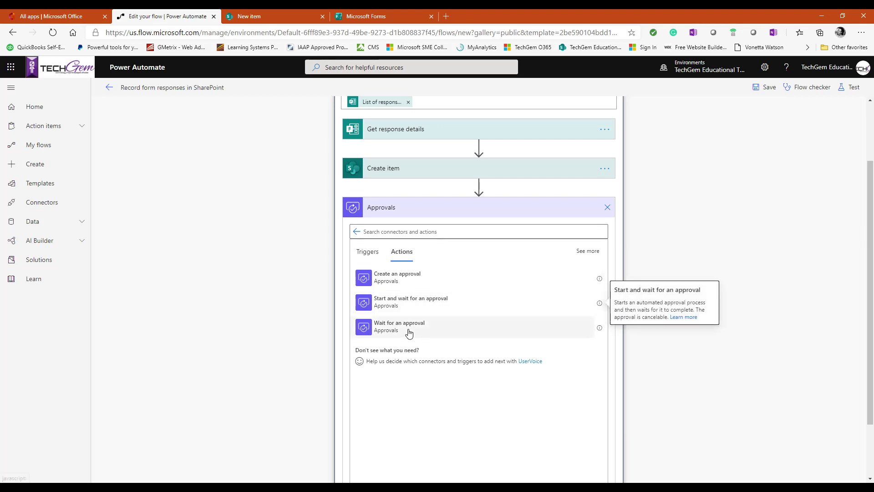
click(600, 328)
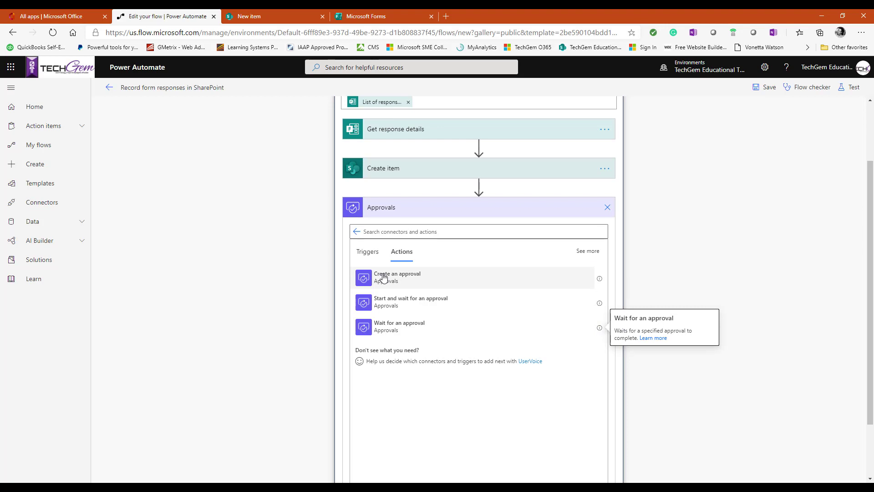
click(389, 279)
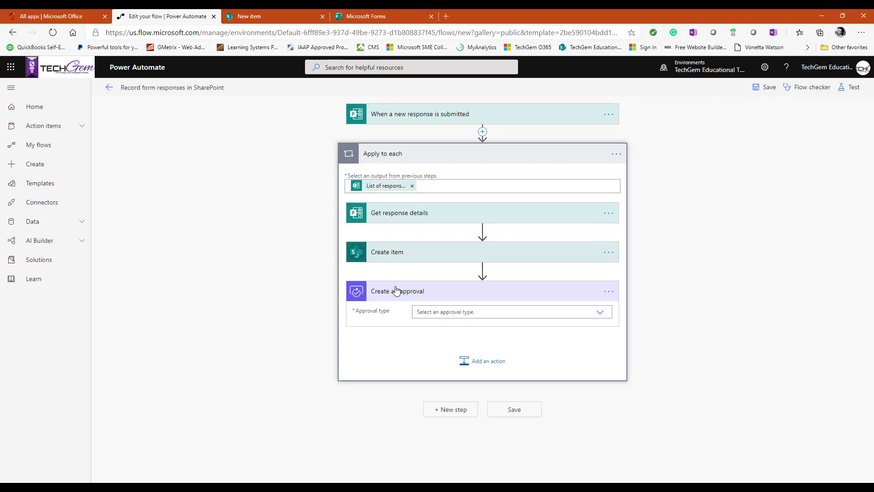
Step: Set the approval type to Approve/Reject - First to respond
click(601, 314)
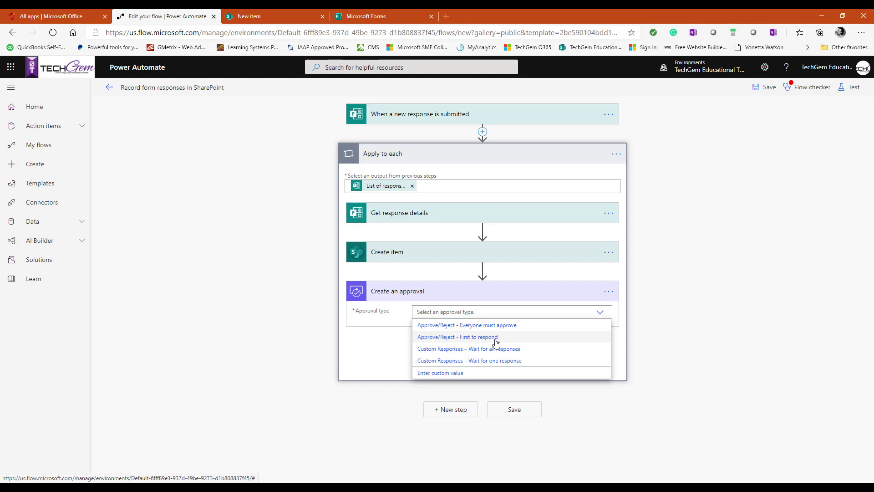
click(496, 341)
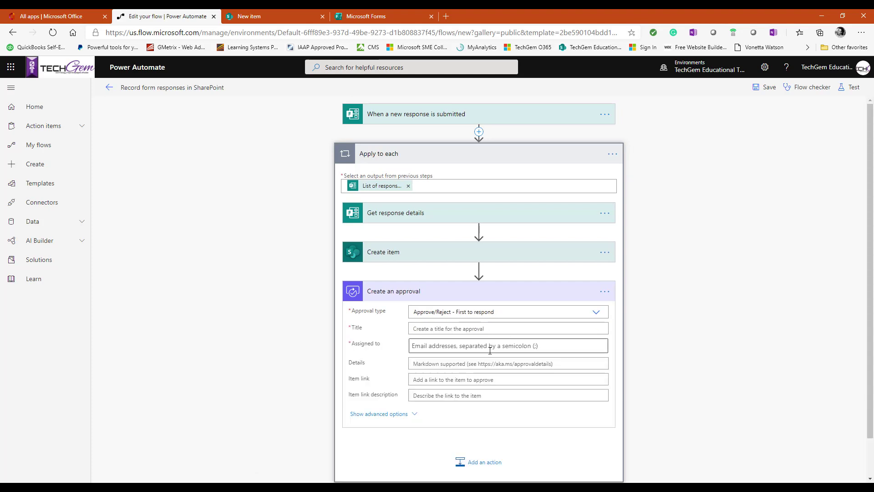
click(420, 328)
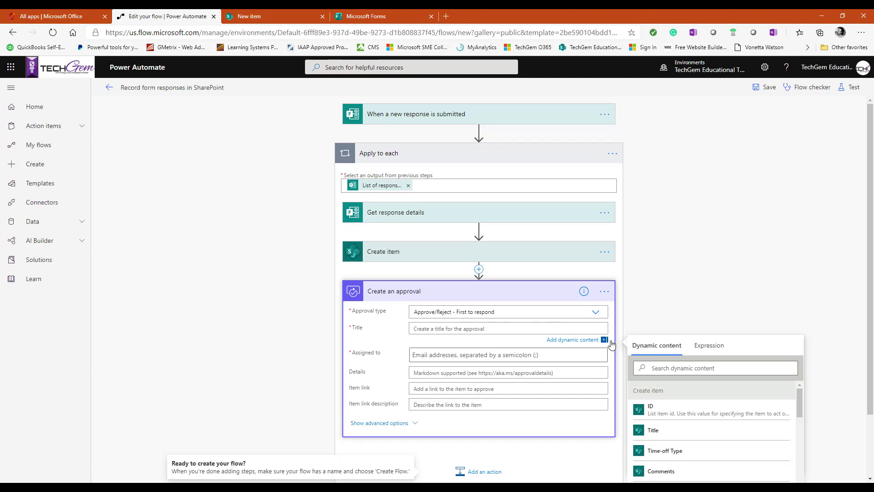
scroll(704, 409, down, 1)
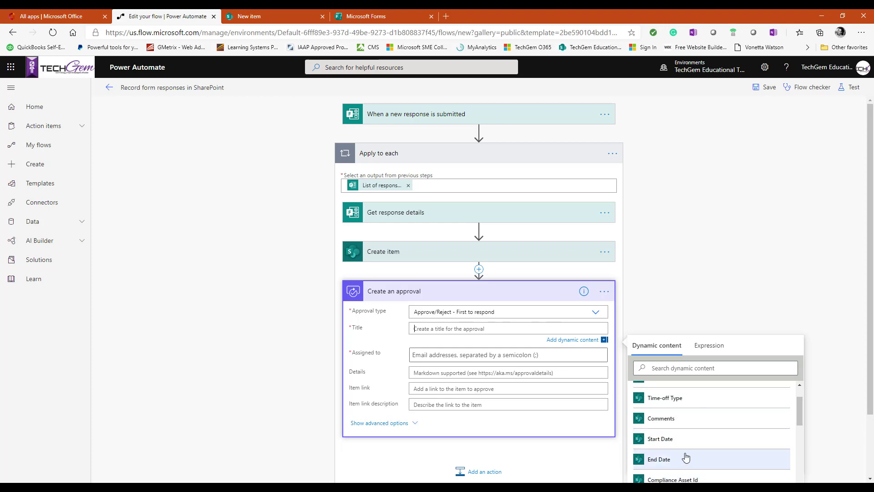
scroll(674, 469, down, 2)
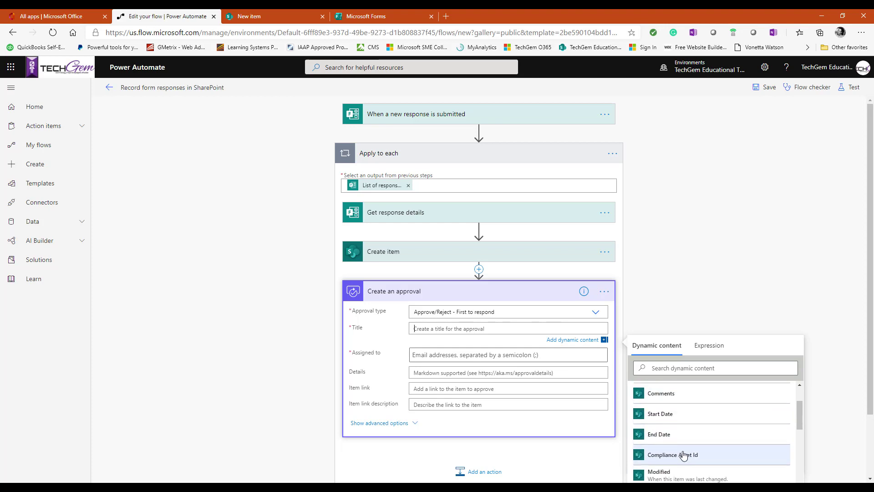
scroll(681, 456, up, 2)
scroll(683, 419, up, 1)
scroll(684, 421, up, 1)
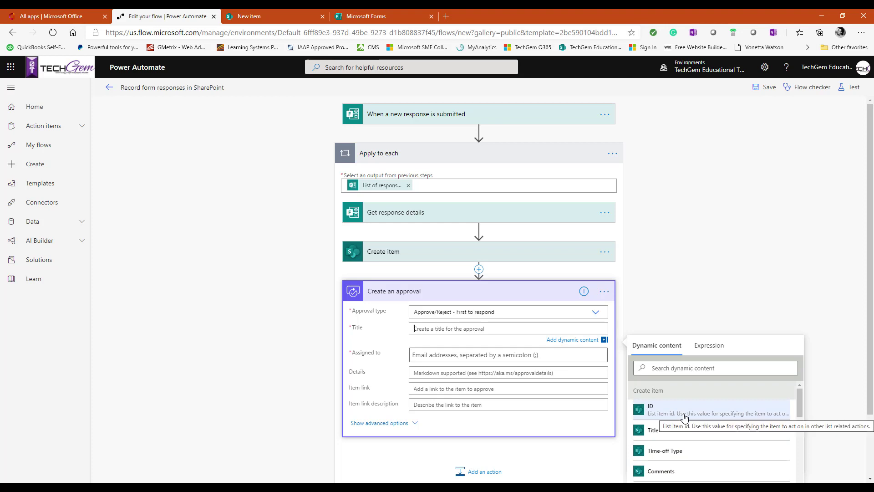
Step: Title the approval 'Time-off Manager Approval' by pasting 'Time-off Approval' and adding 'Manager'
click(442, 329)
right_click(438, 331)
click(455, 221)
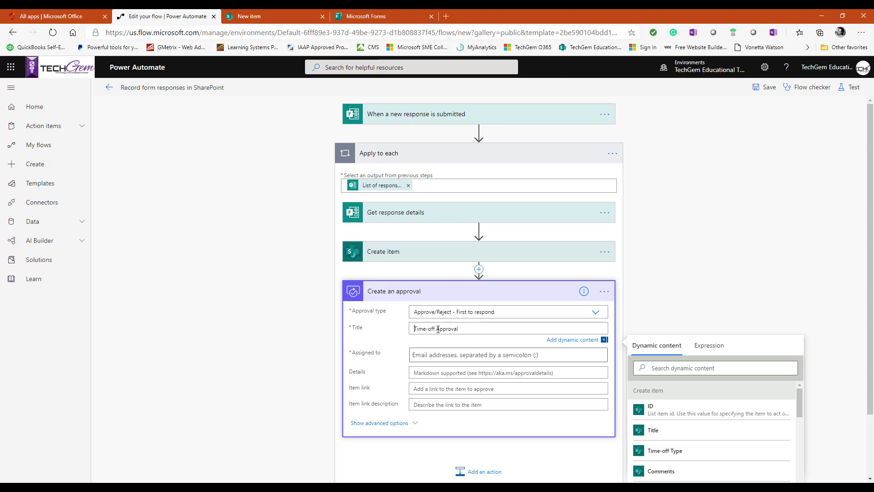
text(Man)
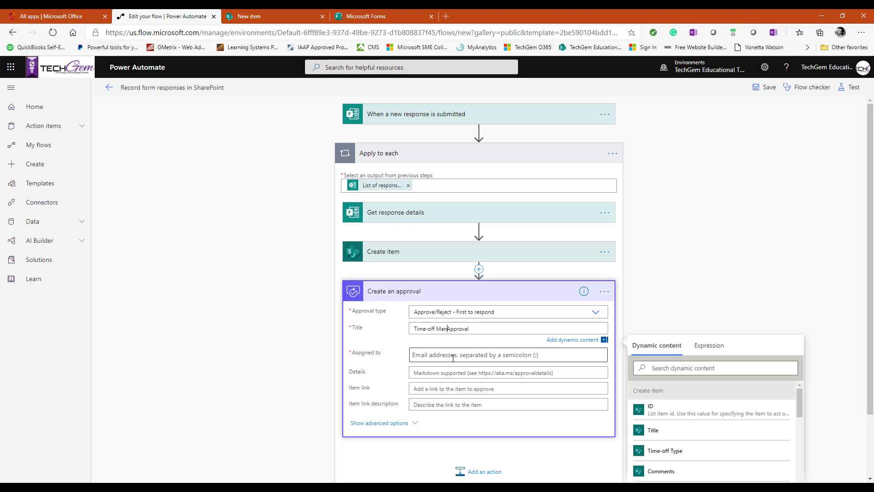
text(ager)
click(443, 357)
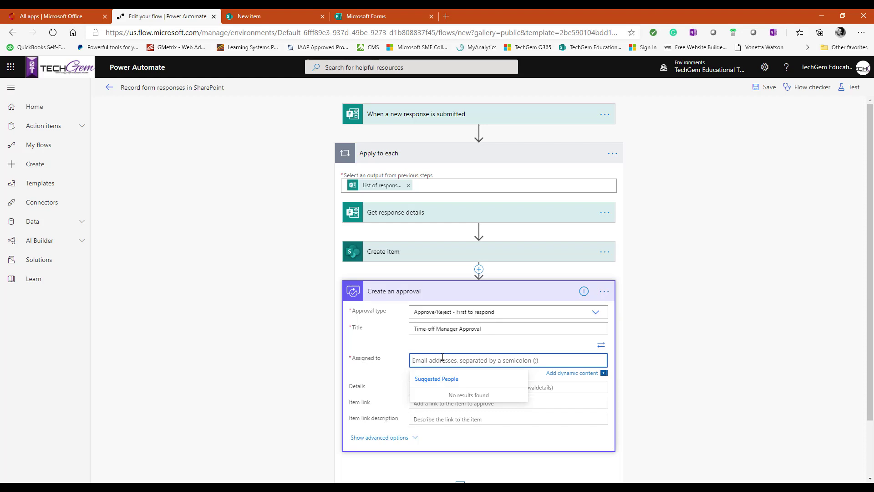
Step: Assign the approval to the TechGem organisation account and the Office Manager
text(te)
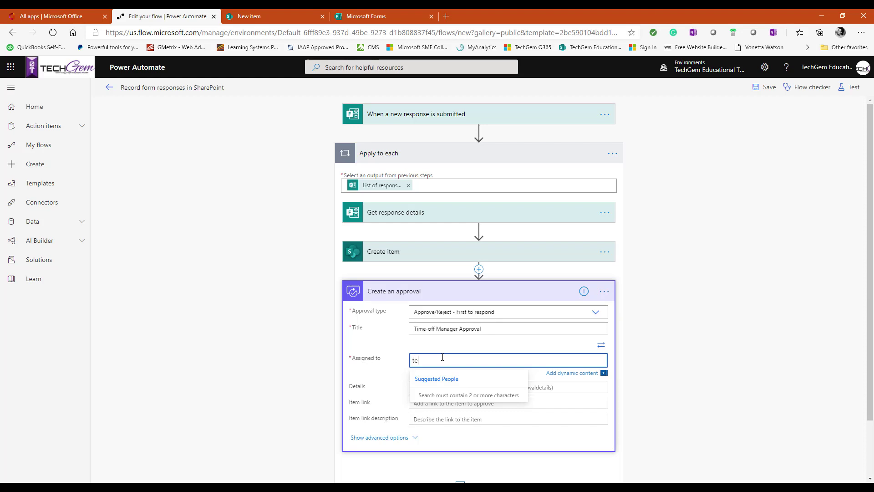
text(chgem)
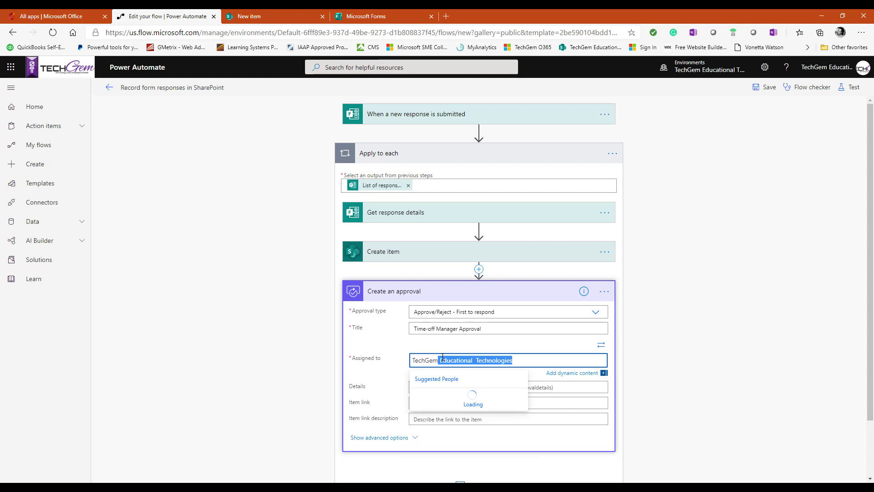
click(452, 394)
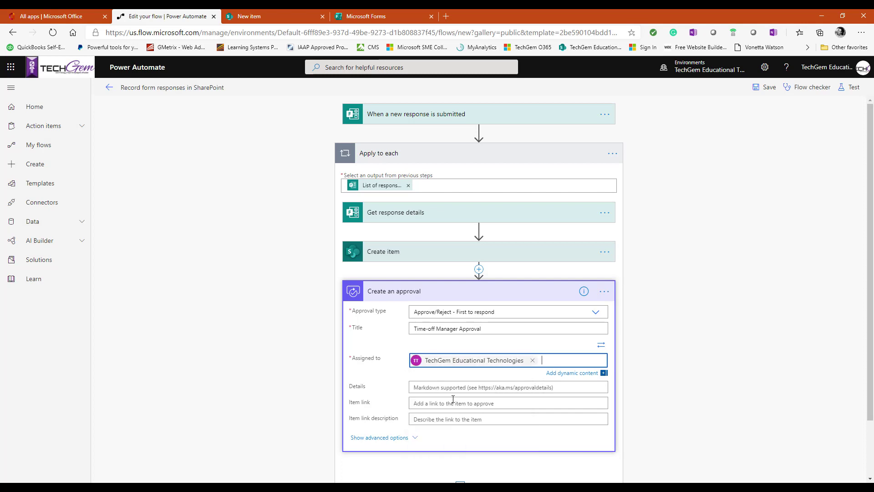
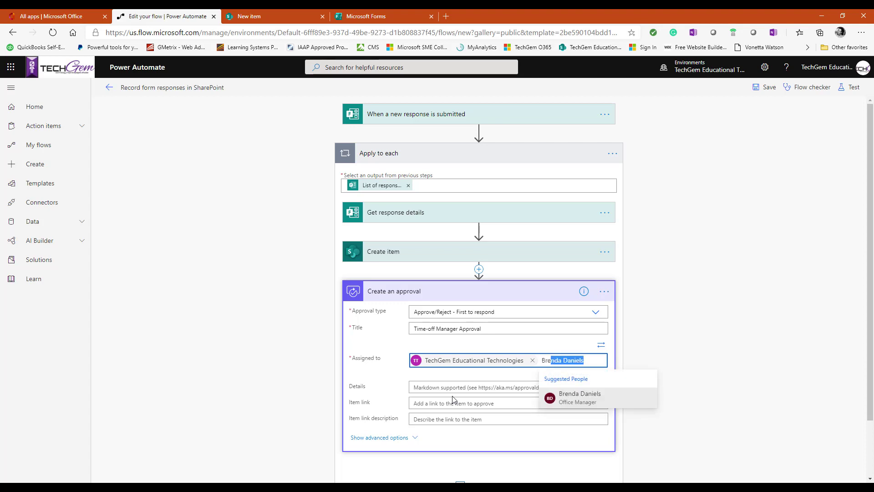
click(599, 397)
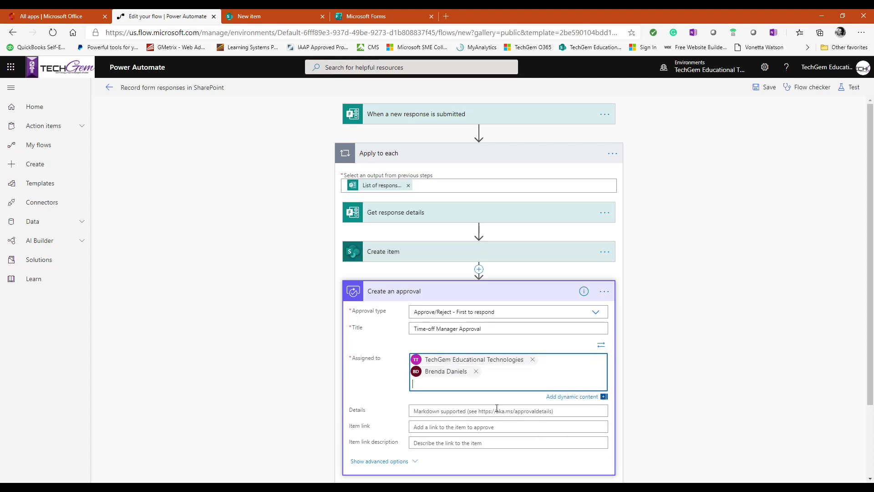
scroll(497, 407, down, 2)
scroll(496, 412, down, 1)
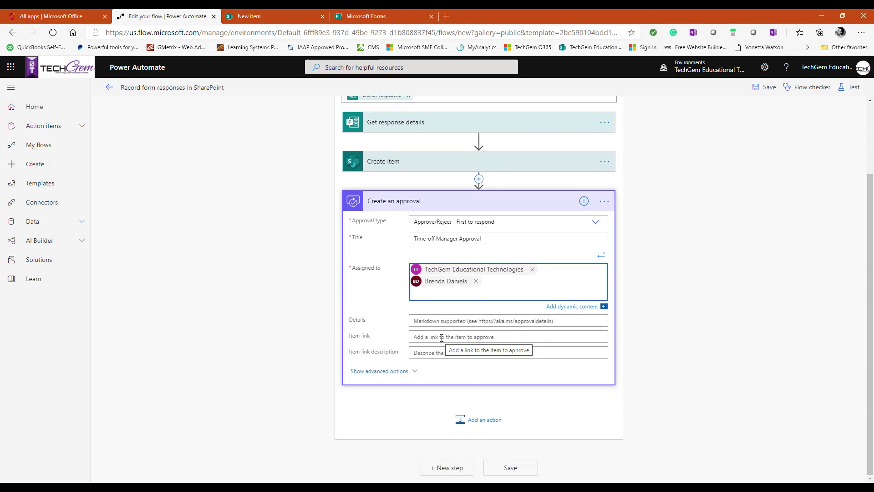
Step: Place the cursor in the Item link field and scroll through the approval step's fields
click(499, 338)
scroll(708, 408, down, 2)
scroll(708, 409, up, 2)
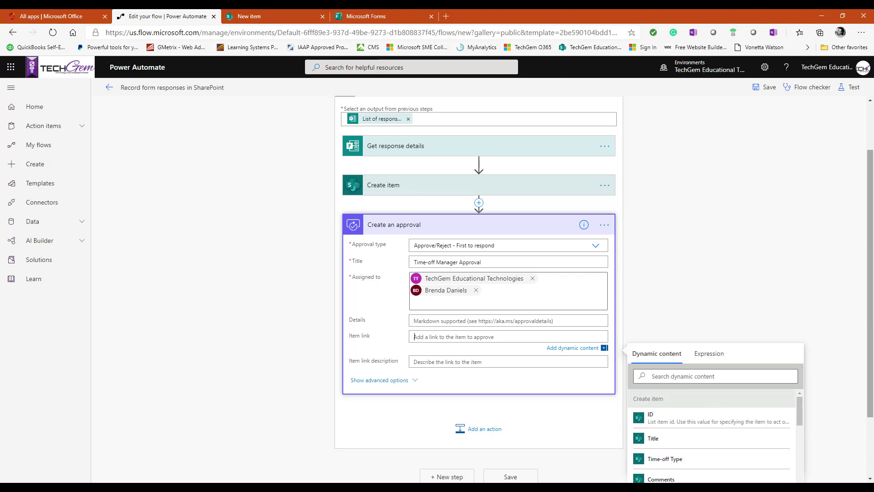
drag(872, 317, 852, 420)
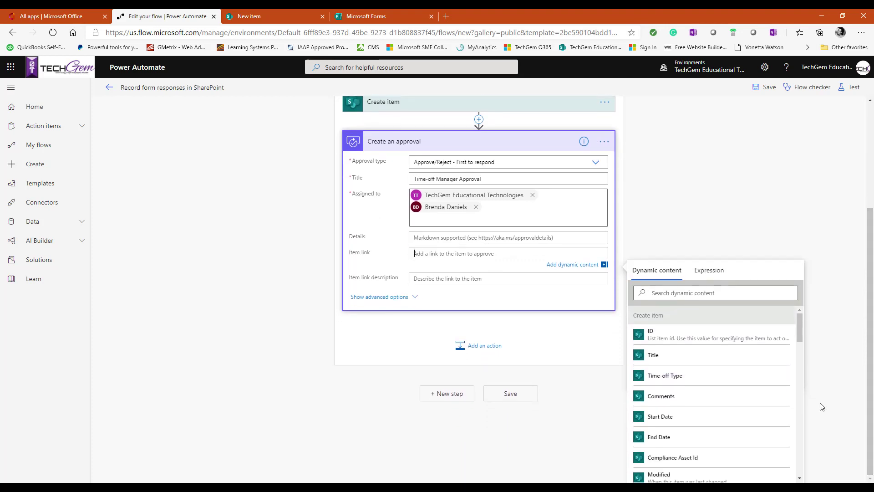
scroll(757, 375, down, 2)
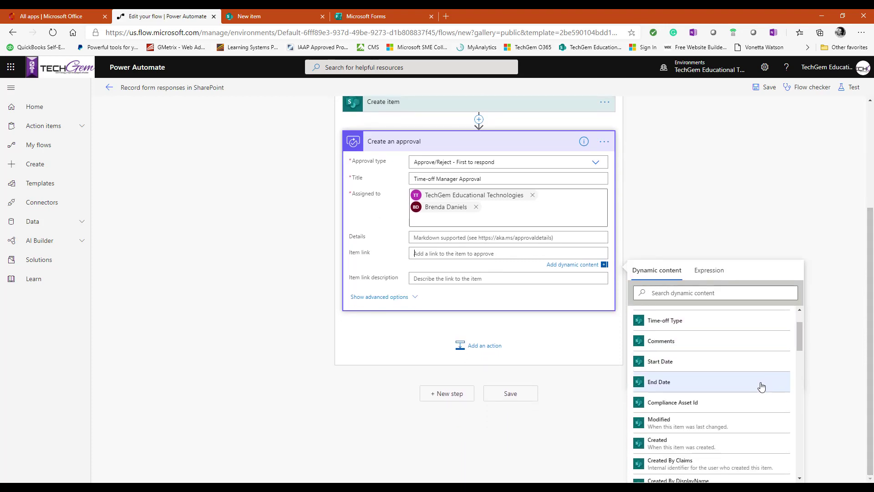
scroll(769, 410, down, 1)
scroll(715, 382, down, 3)
scroll(705, 410, down, 4)
scroll(708, 424, down, 4)
scroll(687, 390, up, 12)
scroll(686, 390, up, 5)
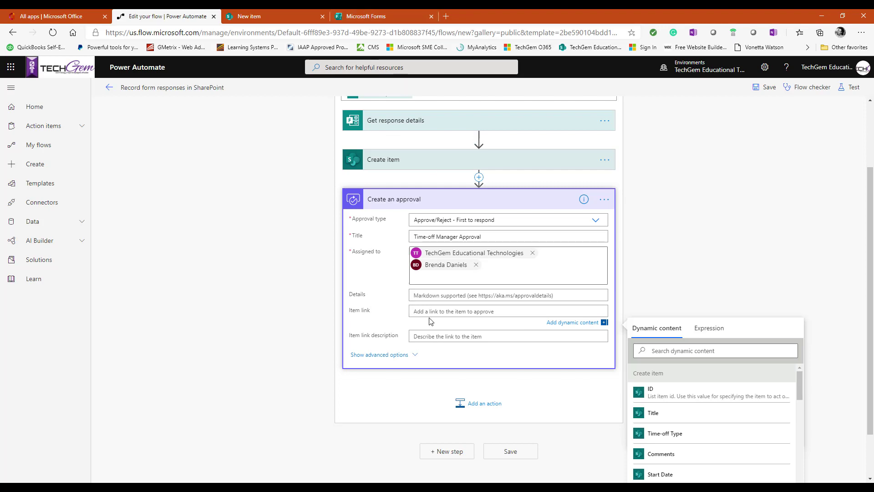
Step: Save the flow, confirm 0 errors and warnings in Flow checker, and save again
click(429, 311)
click(441, 338)
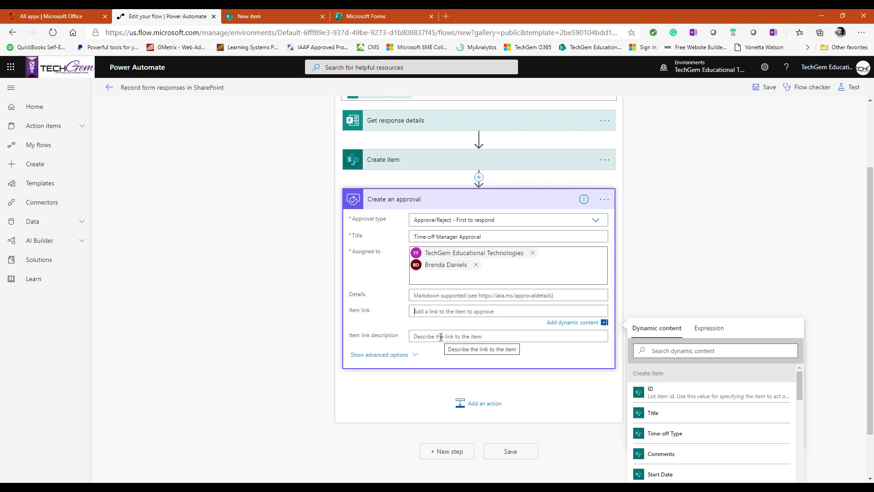
click(510, 451)
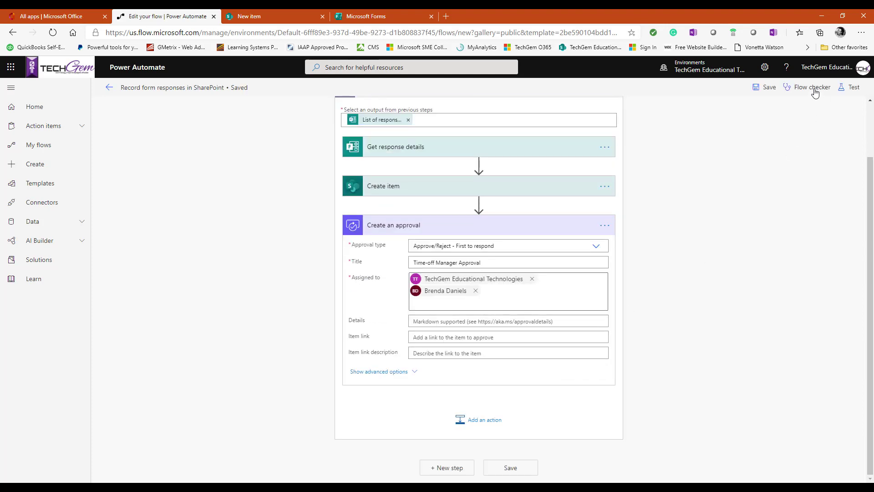
click(814, 91)
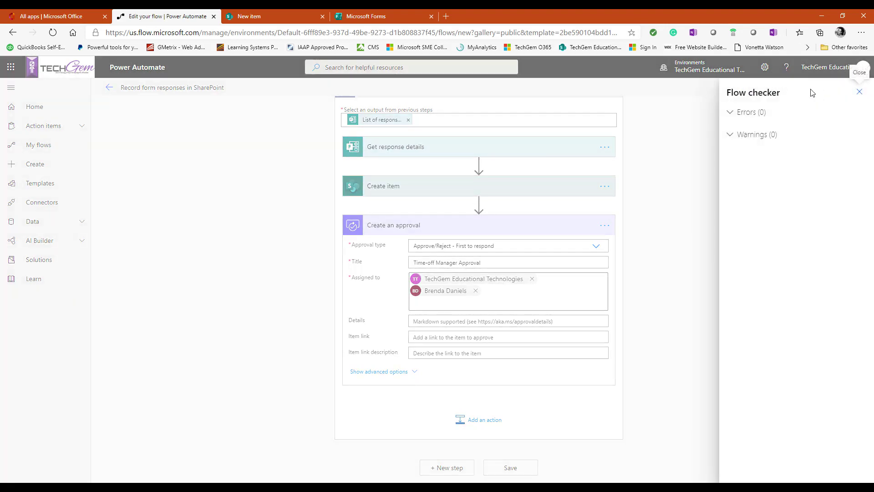
click(731, 113)
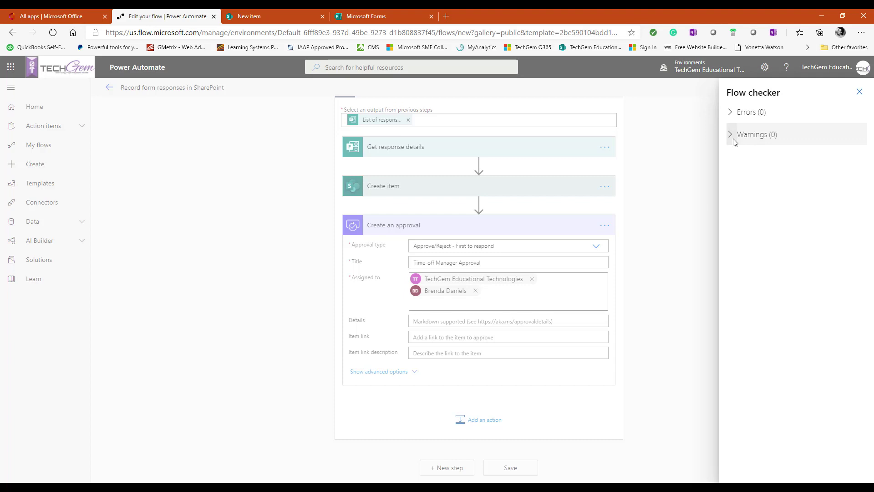
click(859, 94)
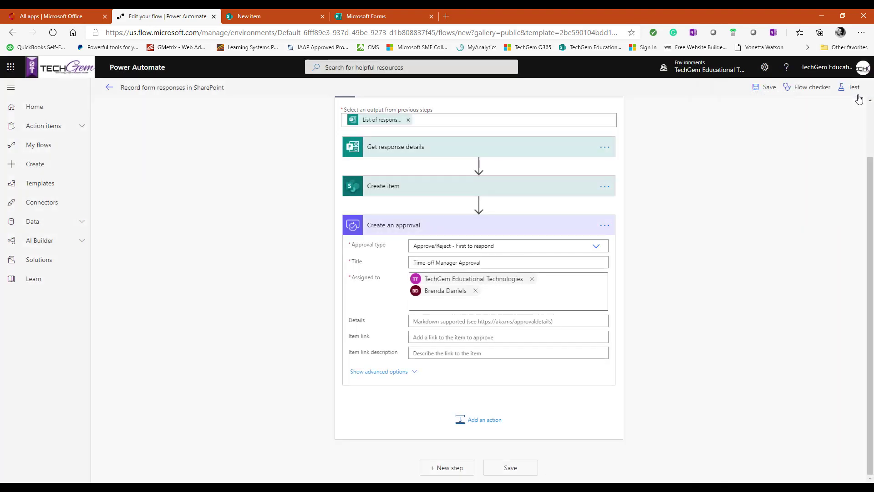
click(762, 91)
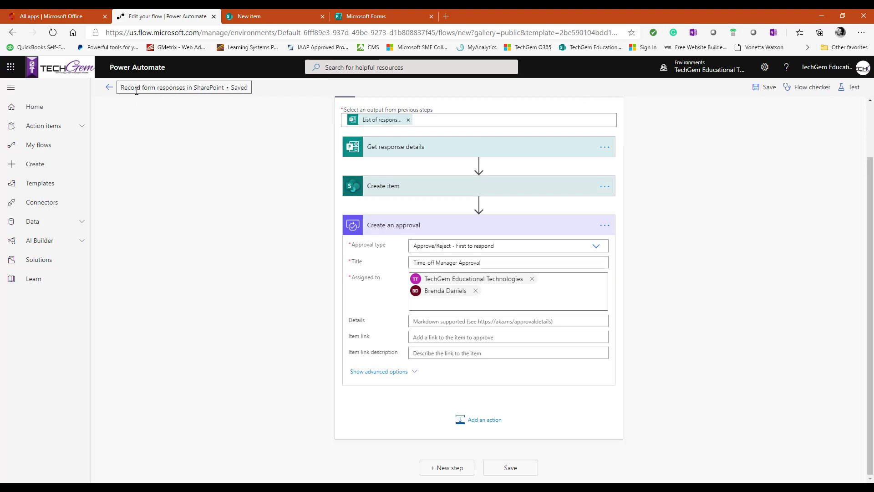
Step: Go to the Record form responses in SharePoint flow's details page, showing it On
click(111, 89)
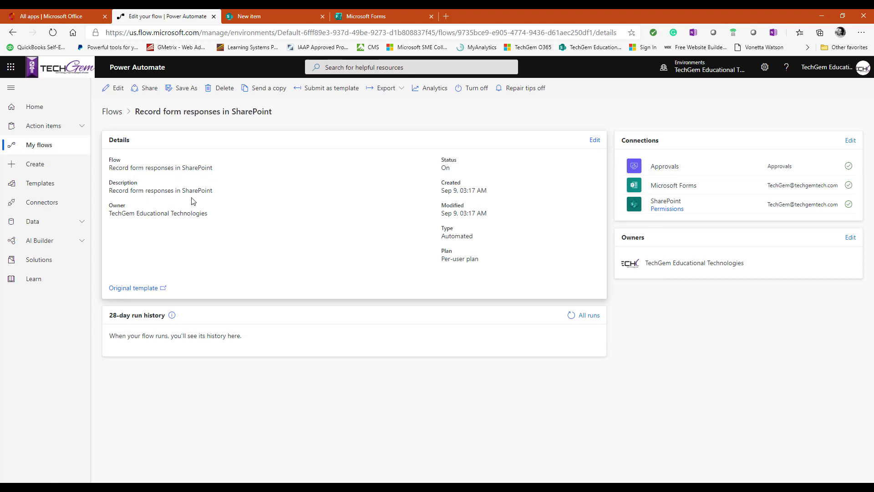
click(198, 221)
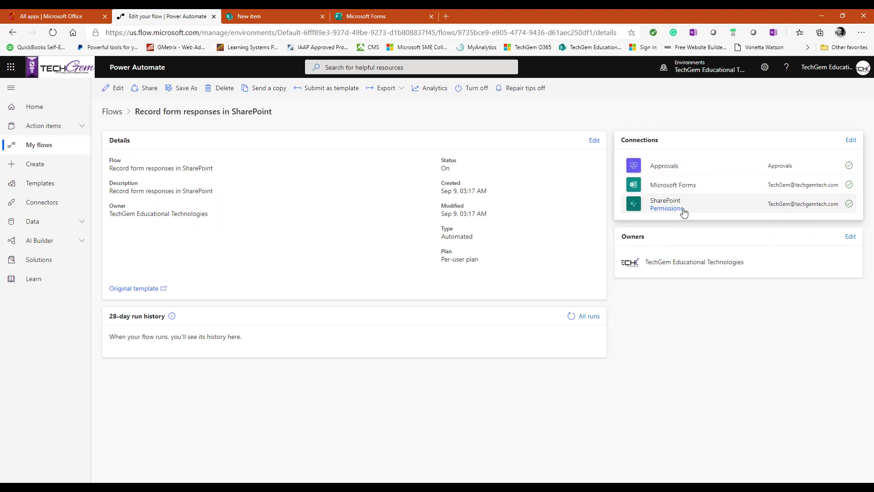
click(680, 168)
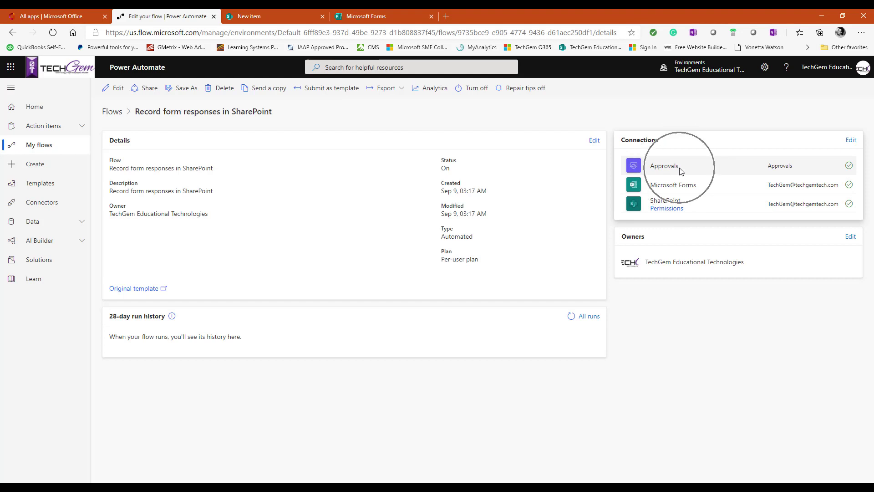
click(454, 169)
click(454, 171)
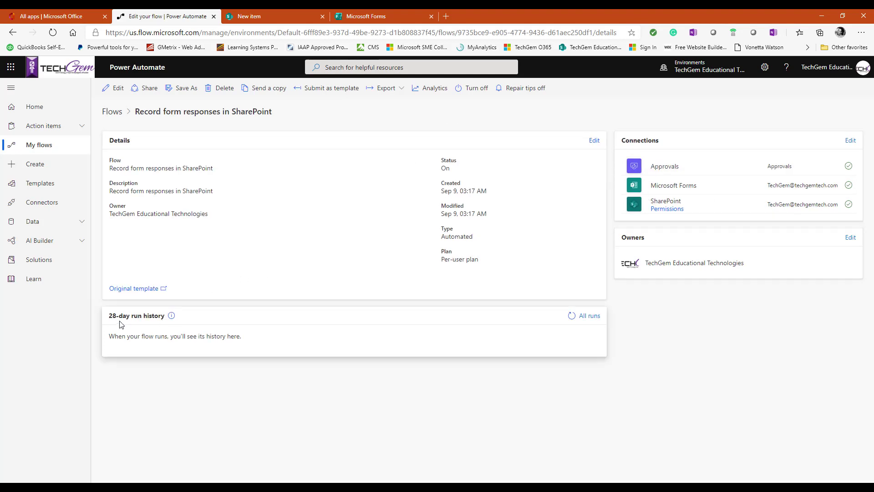
mouse_move(170, 317)
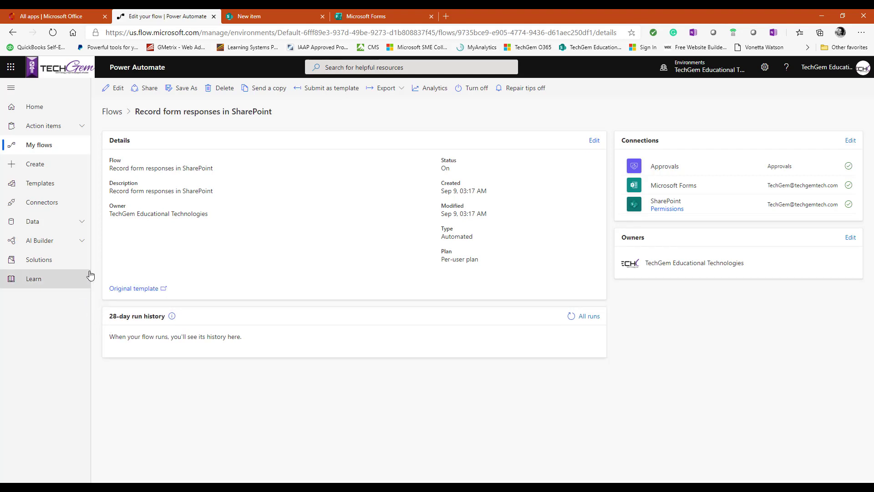
click(185, 88)
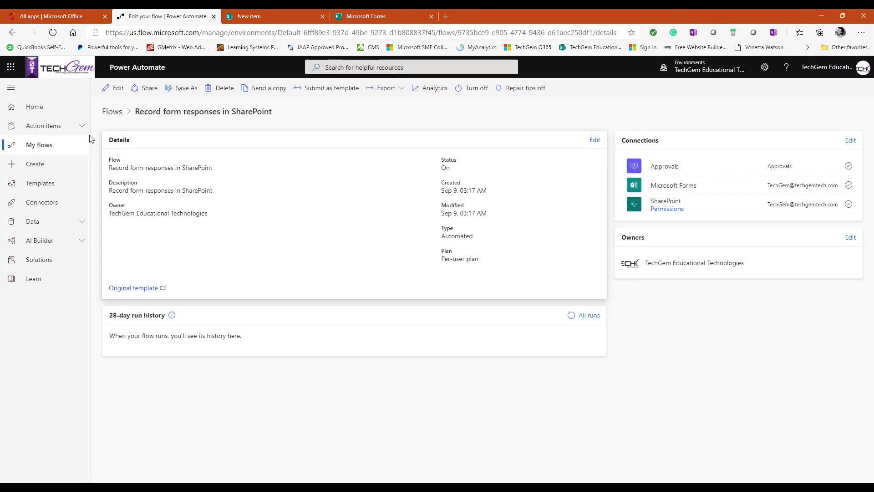
click(47, 151)
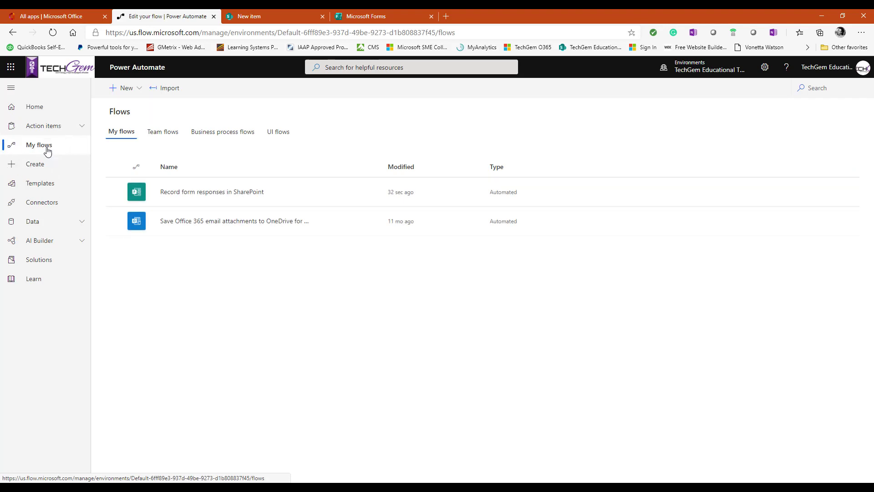
click(212, 199)
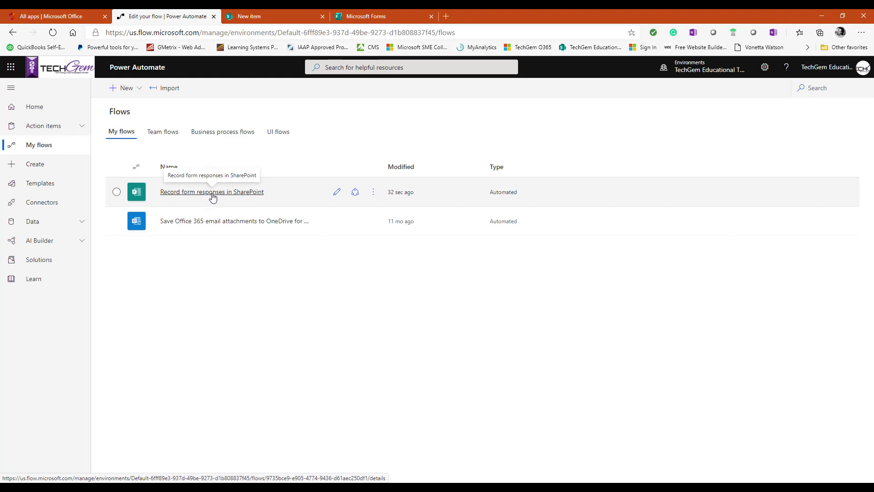
click(336, 192)
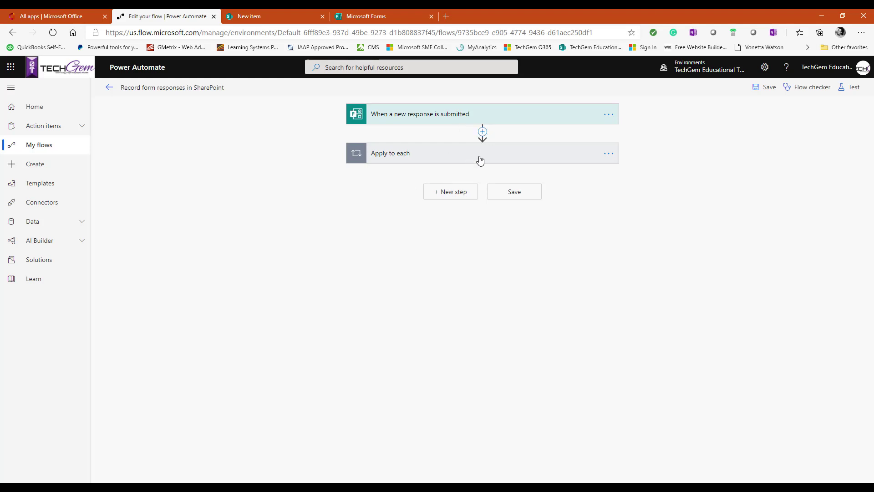
click(110, 87)
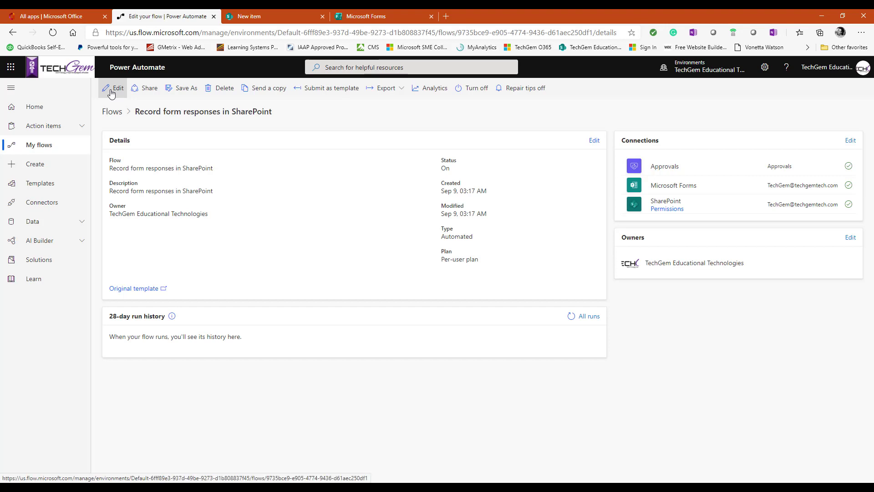
Step: Close the Power Automate and SharePoint list tabs and return the form from preview to editing
click(214, 16)
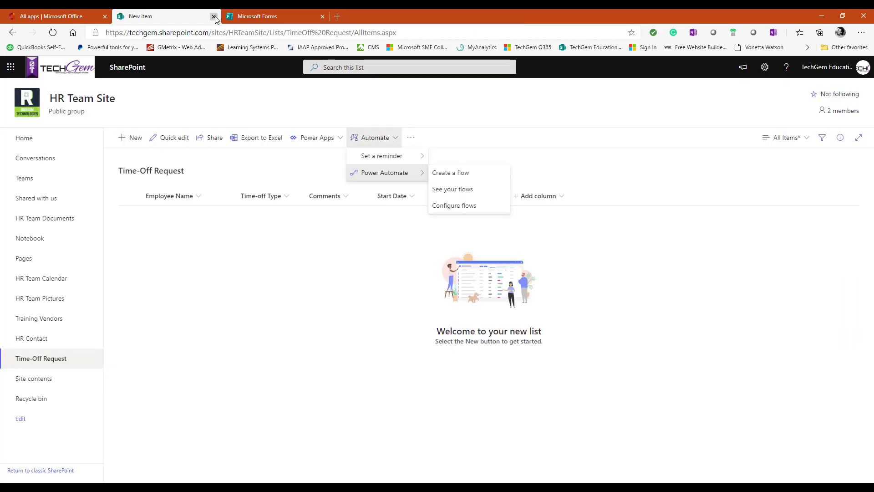
click(214, 17)
click(266, 69)
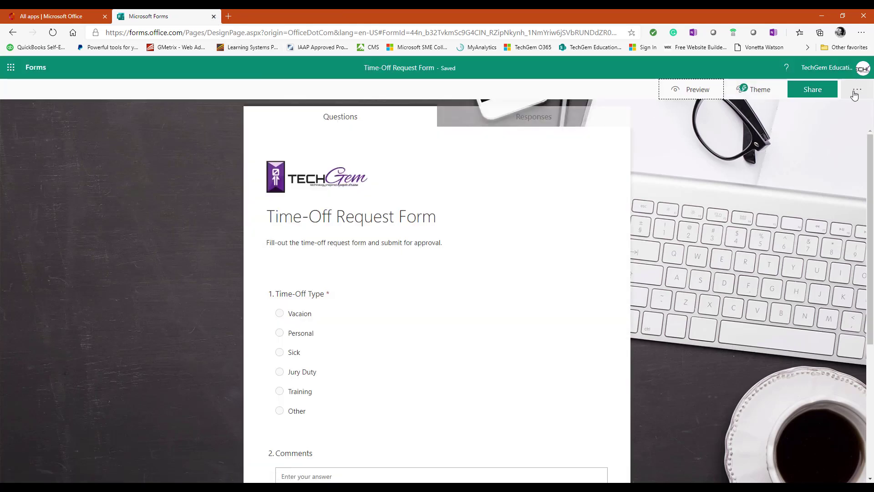
Step: Copy the Time-Off Request Form's response link, close the editor, and start a new browser tab
click(856, 93)
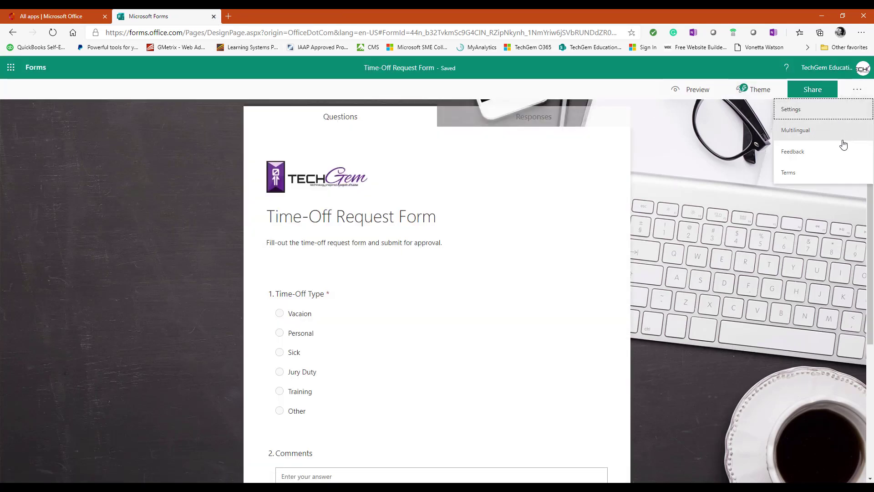
click(816, 96)
click(840, 179)
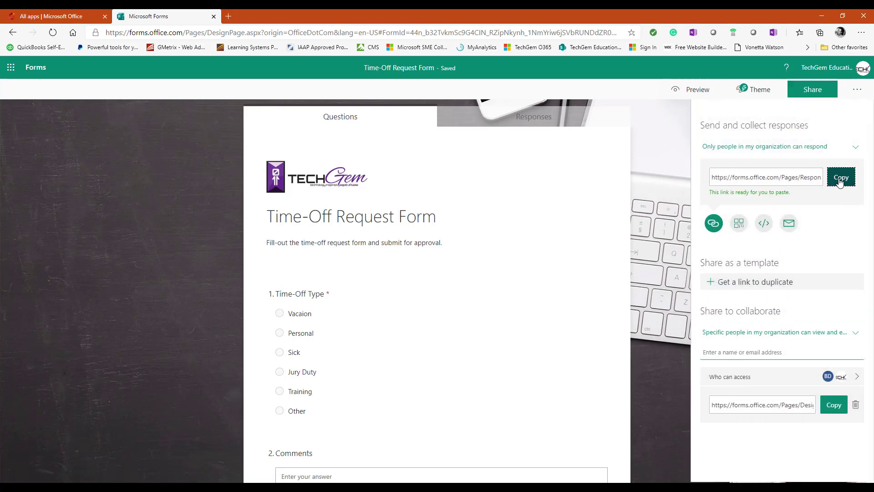
click(214, 18)
click(119, 17)
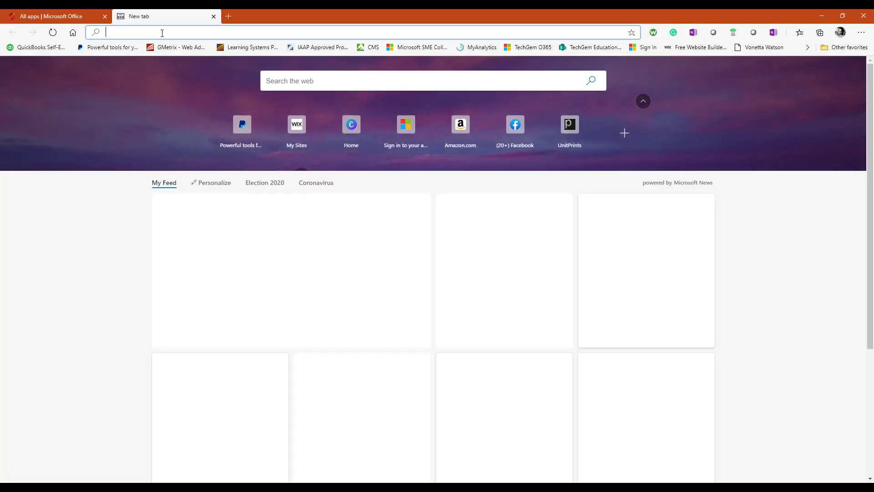
right_click(162, 33)
Step: Submit a Training request, 9/21/2020 to 9/24/2020, commented 'Microsoft Ignite Conference', with email receipt
click(218, 139)
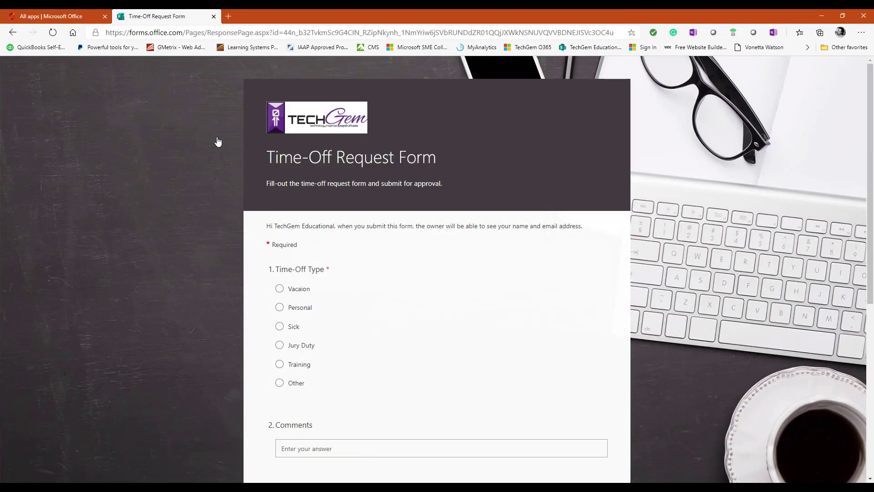
scroll(345, 336, down, 4)
click(279, 172)
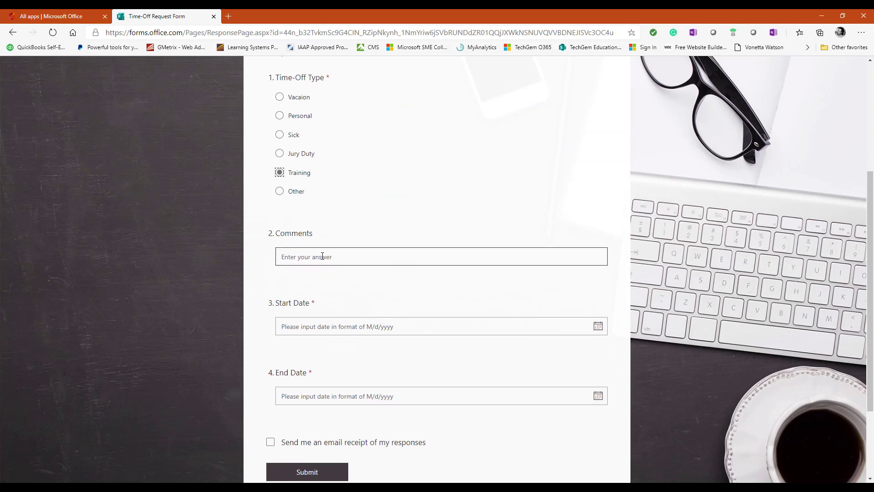
text(Microsoft Ignite Conference)
scroll(337, 304, down, 3)
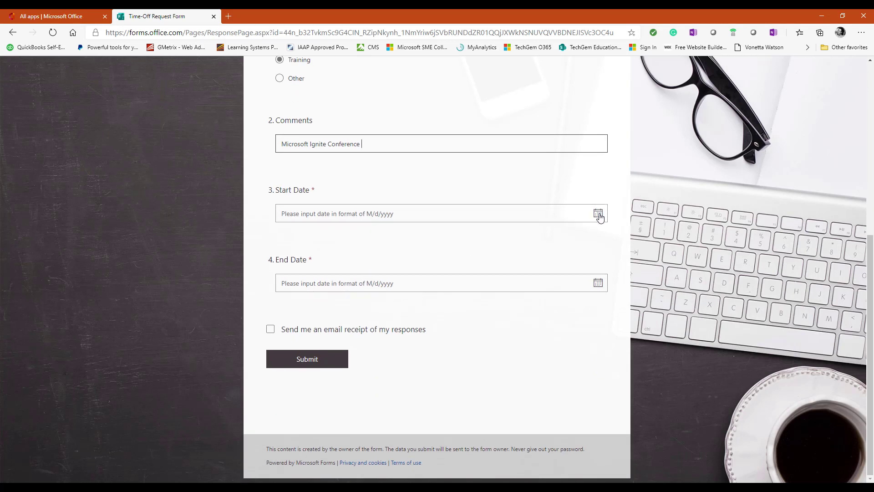
click(598, 214)
click(326, 309)
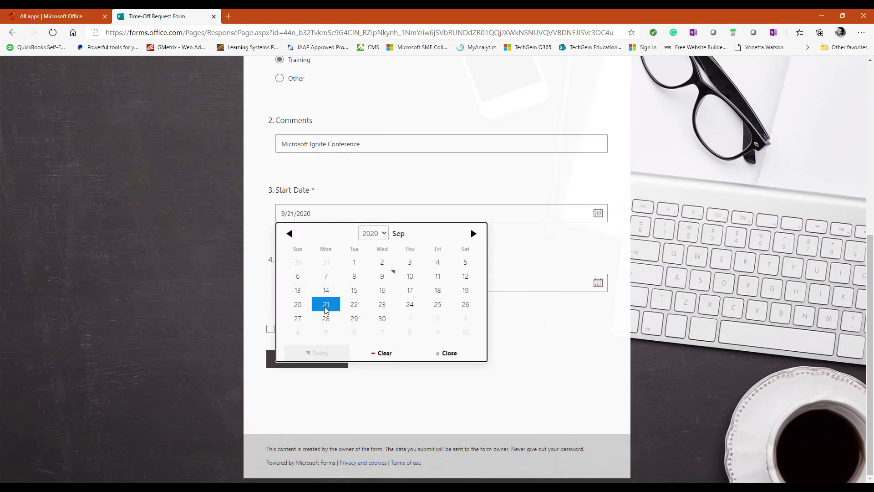
click(599, 283)
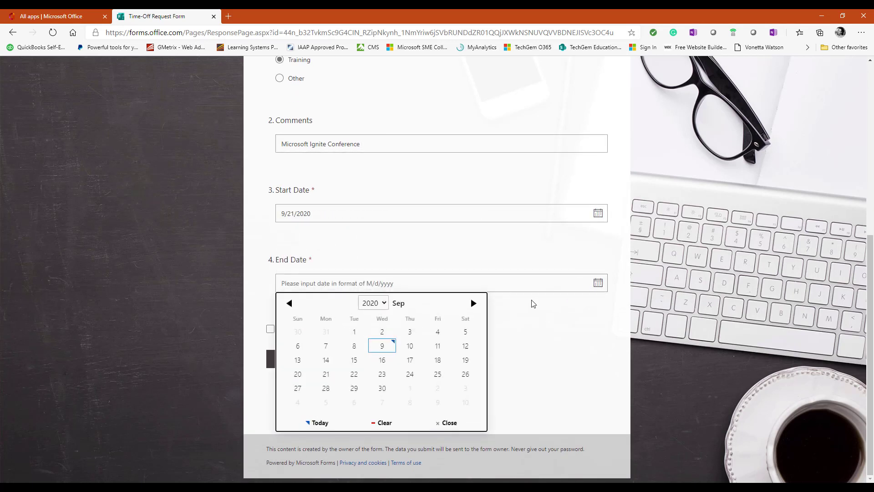
click(418, 378)
click(271, 331)
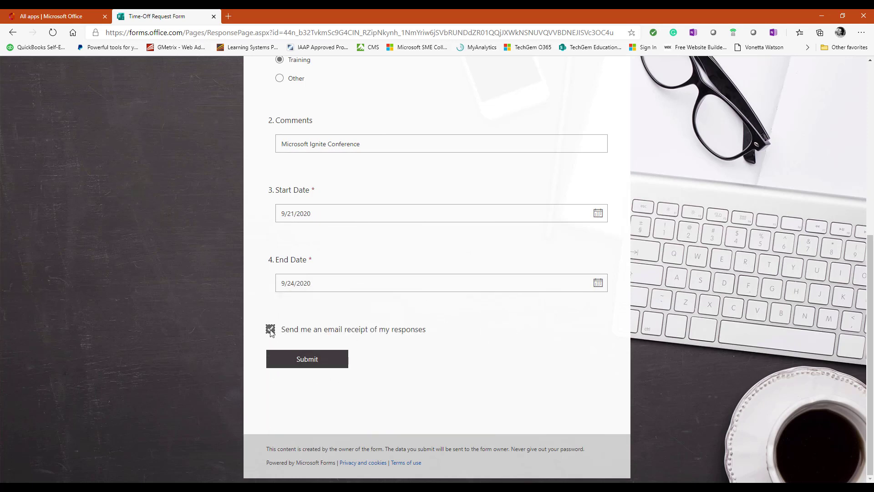
click(309, 360)
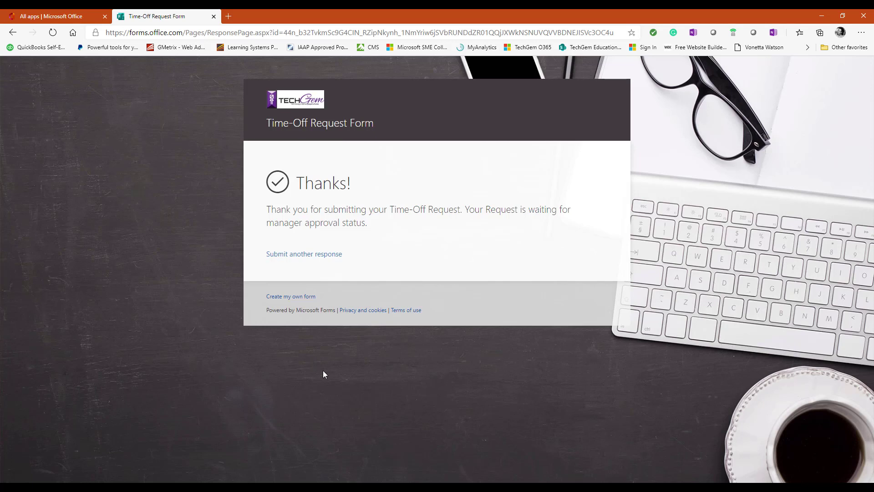
Step: Go through SharePoint to HR Team Site's Time-Off Request list to view the new Training entry
click(214, 16)
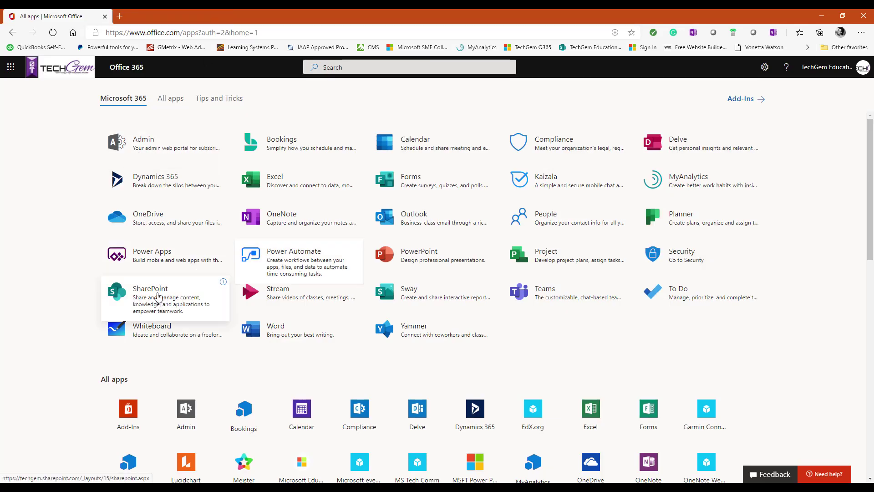
click(158, 296)
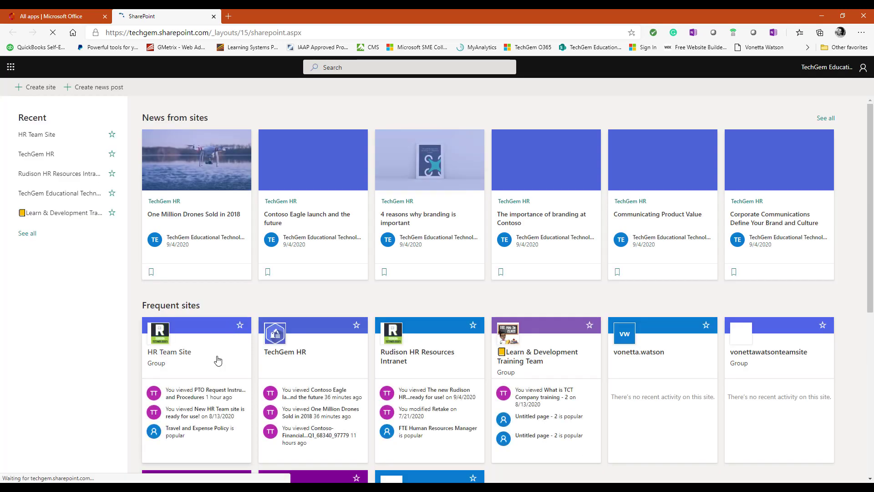
click(218, 357)
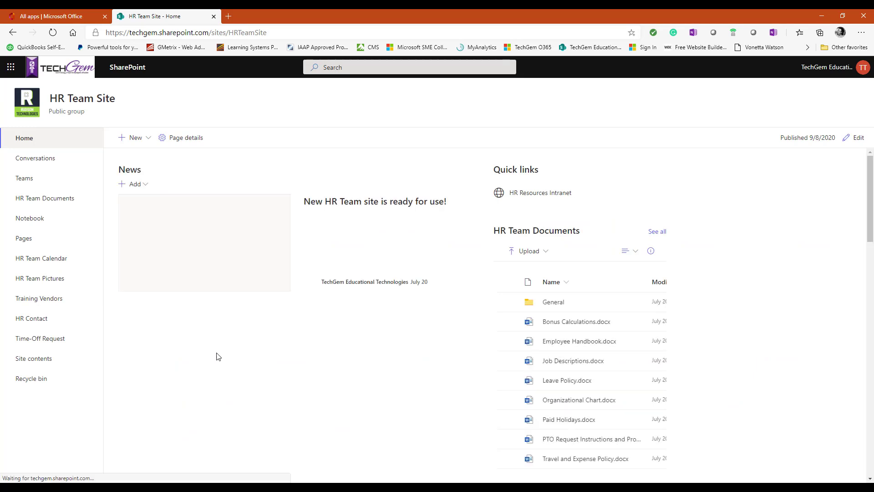
click(43, 342)
click(43, 341)
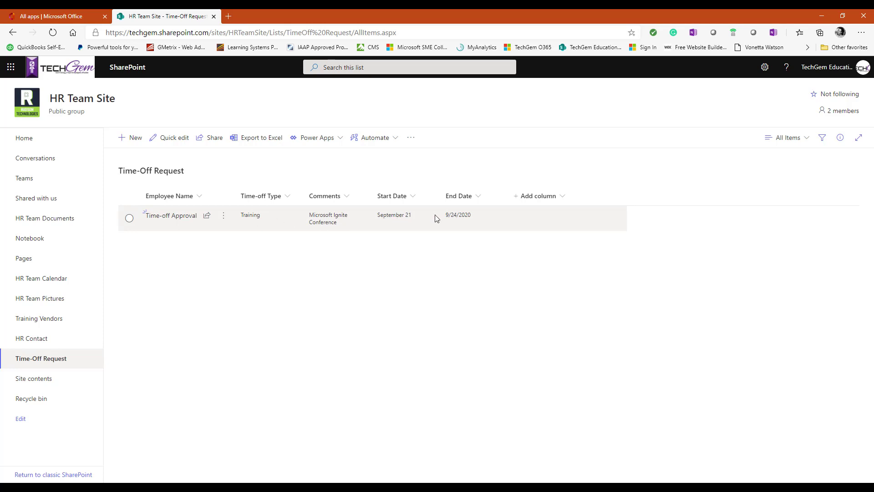
click(468, 220)
click(404, 218)
click(466, 219)
click(177, 217)
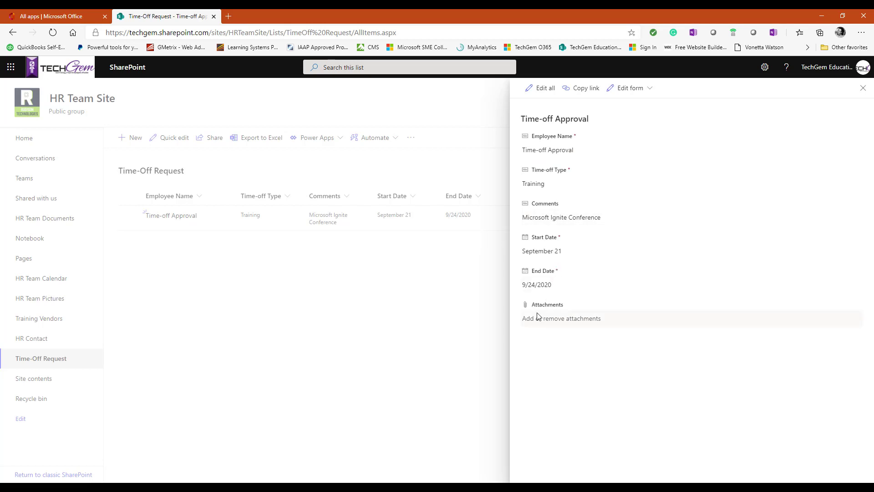
click(222, 292)
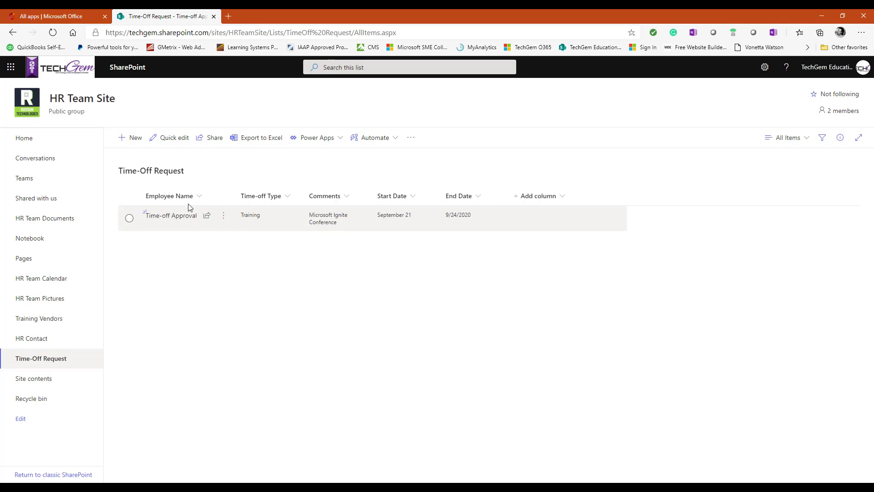
Step: Open the Record form responses in SharePoint flow from My flows, check its succeeded run, and edit it
click(73, 18)
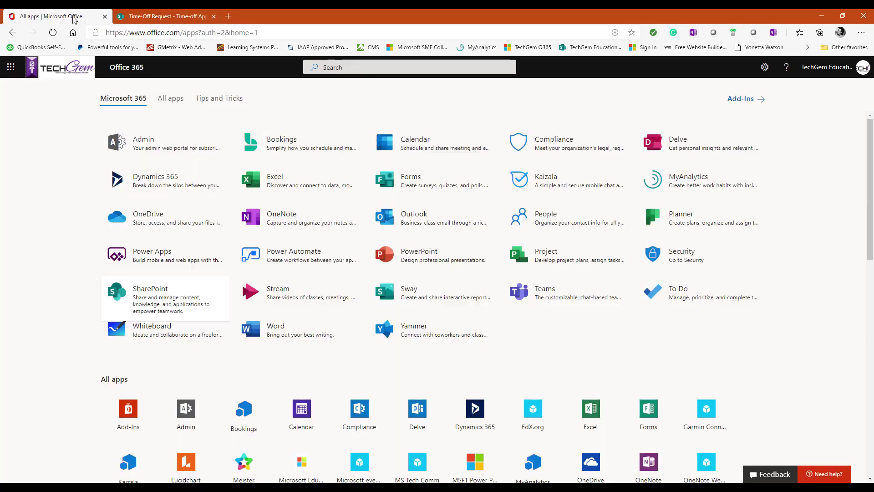
click(302, 264)
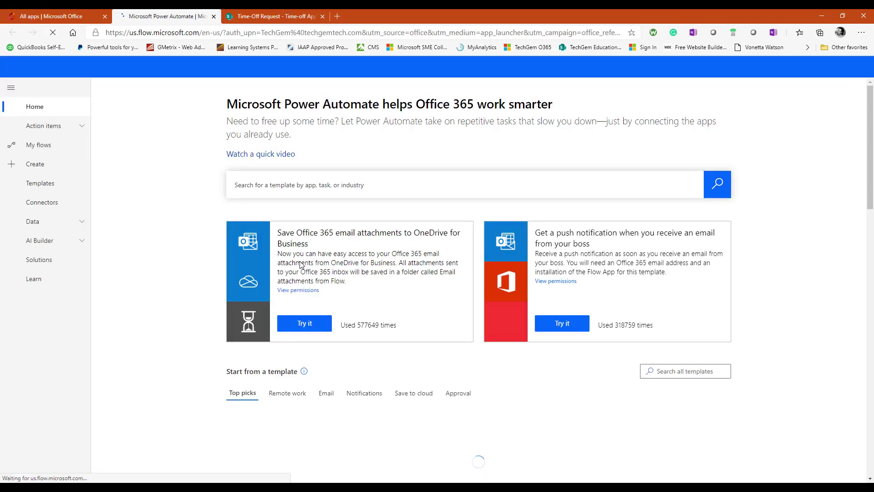
click(29, 147)
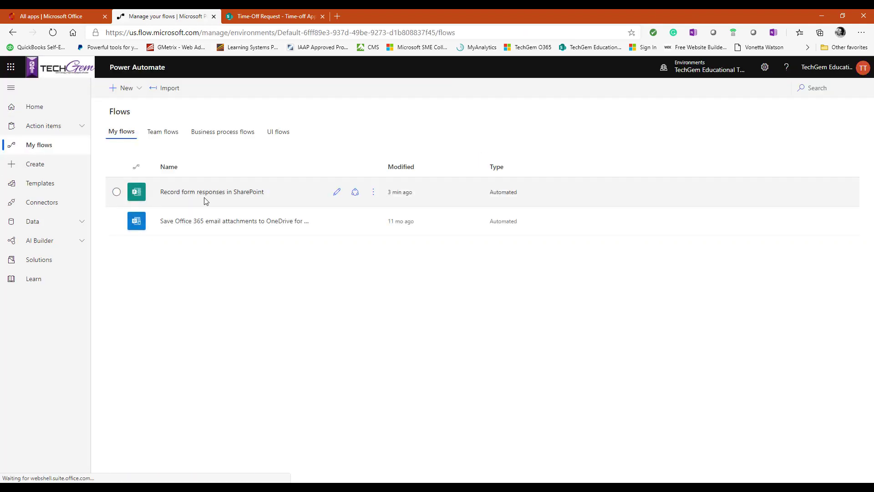
click(189, 195)
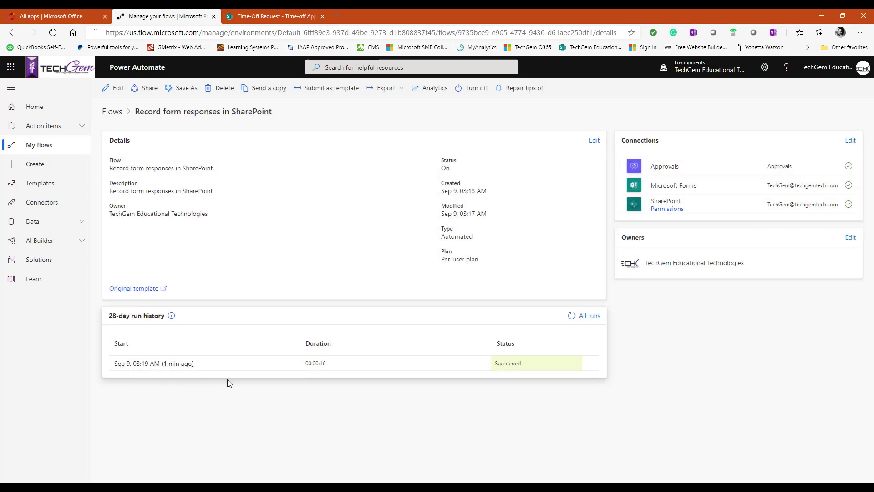
click(527, 369)
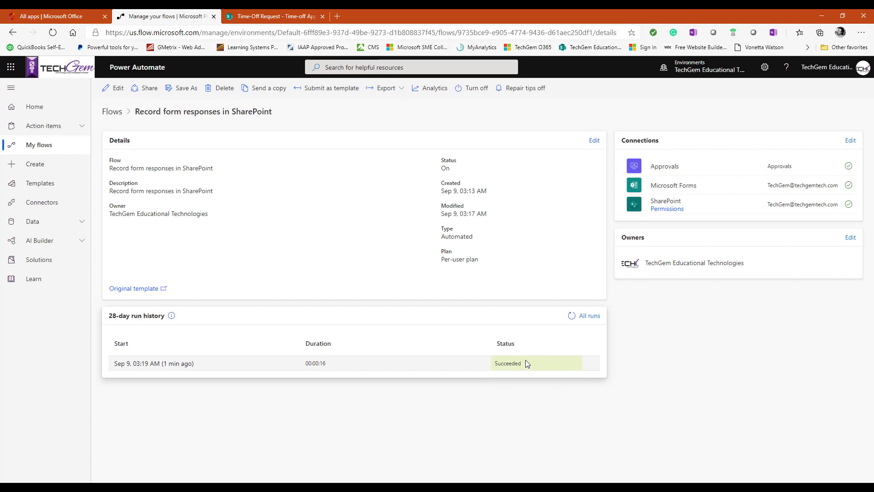
click(116, 89)
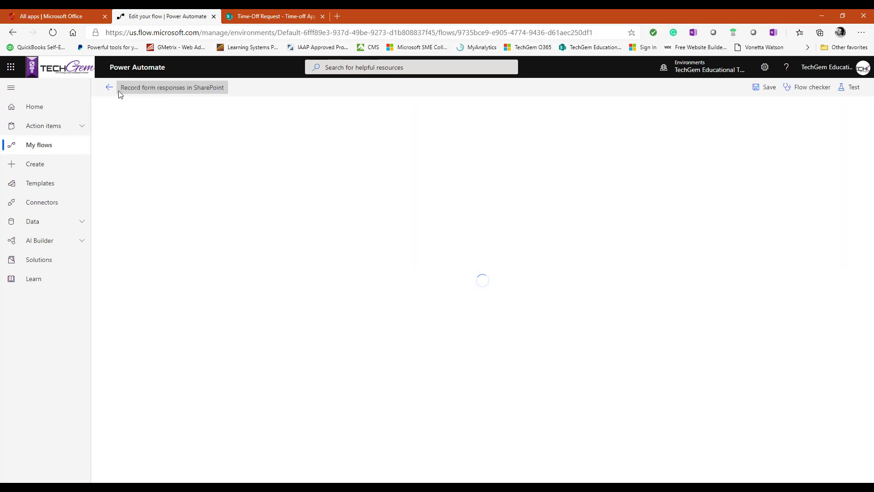
Step: Confirm the flow's trigger still uses the Time-Off Request Form
click(607, 114)
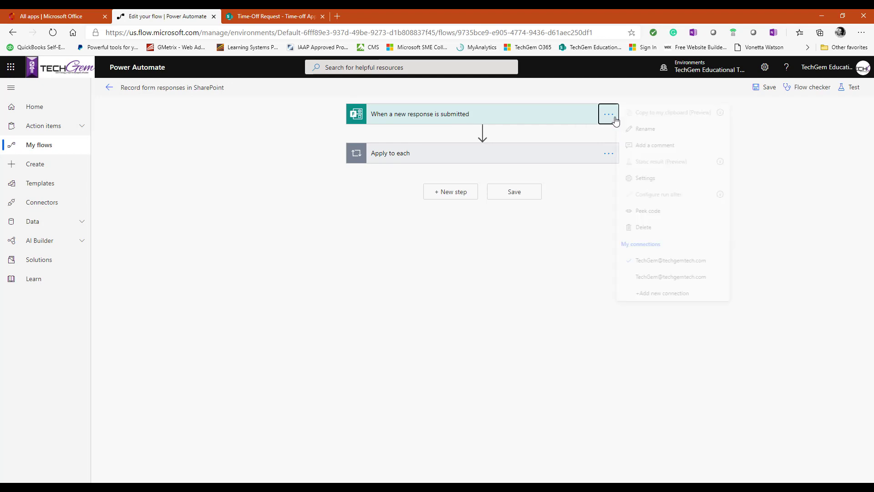
click(551, 117)
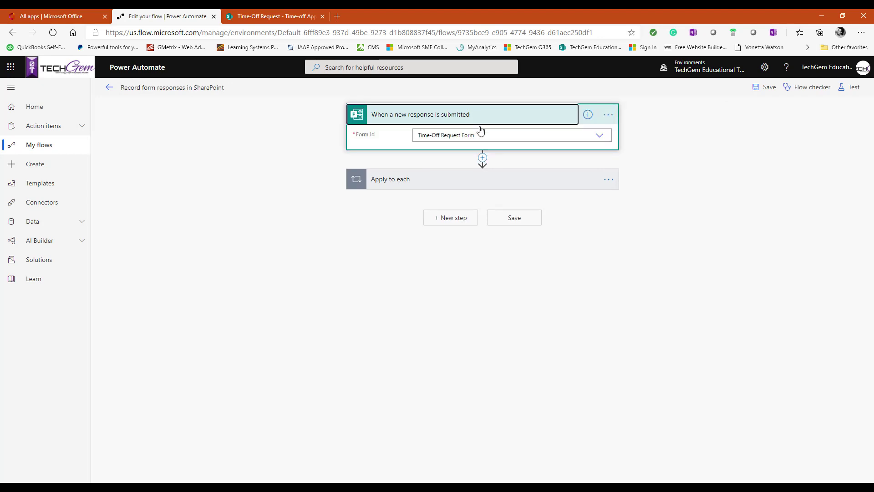
click(598, 137)
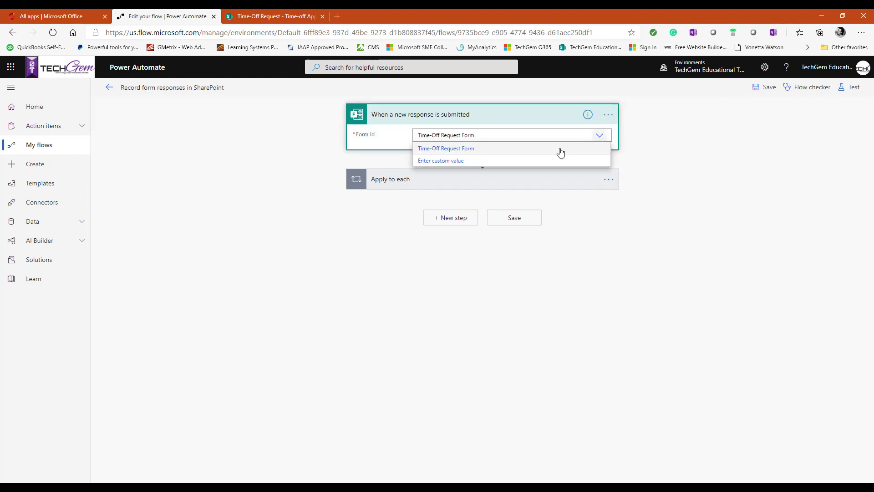
click(434, 147)
Step: Review the Apply to each loop, Get response details, Create item and approval steps
click(468, 185)
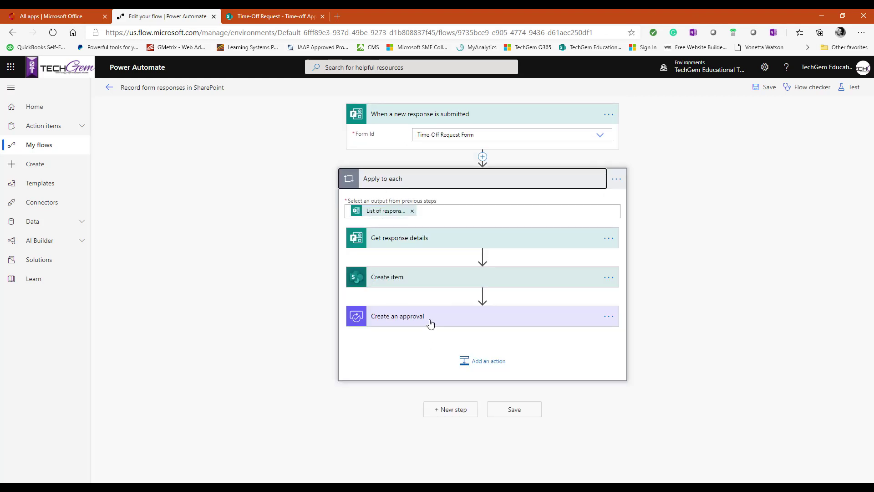
click(433, 281)
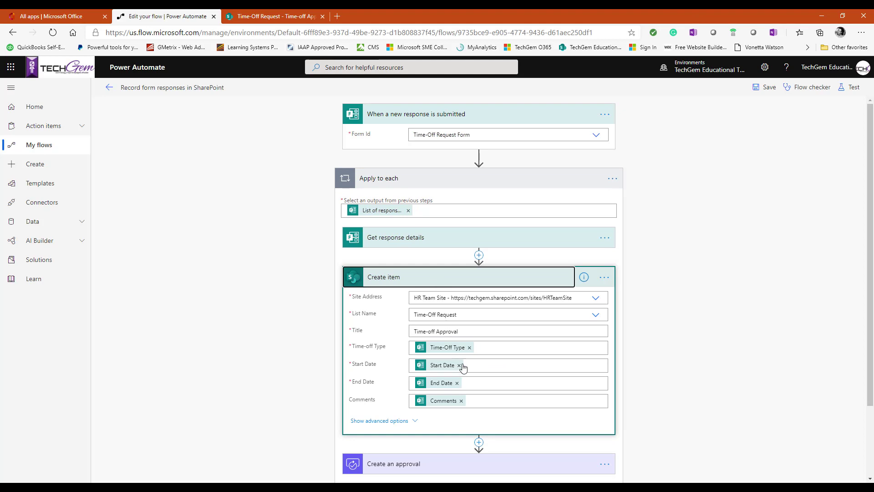
scroll(517, 358, down, 2)
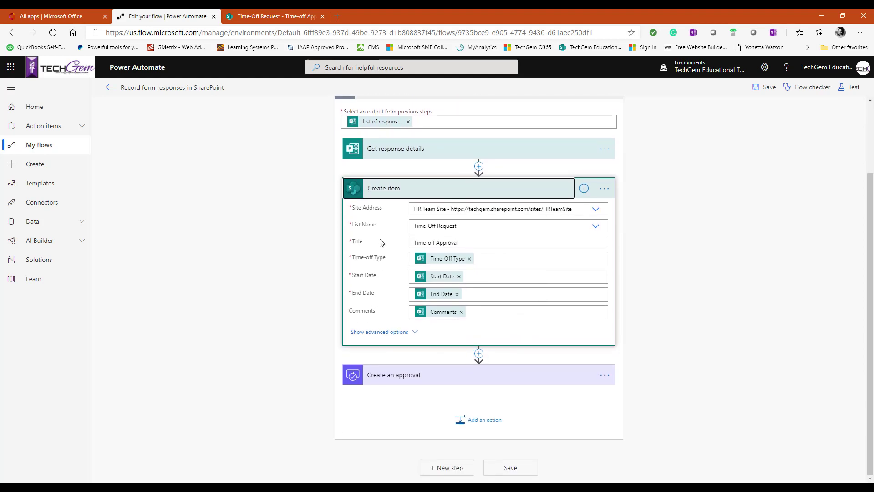
click(410, 150)
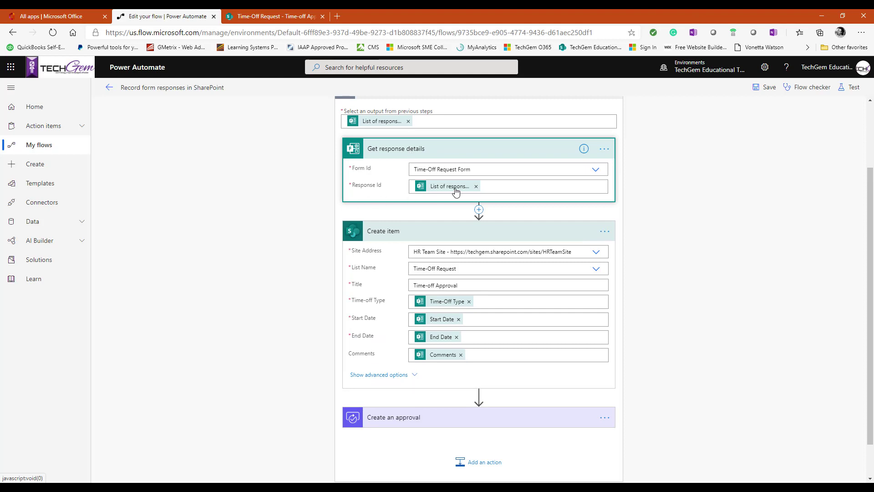
scroll(438, 160, up, 1)
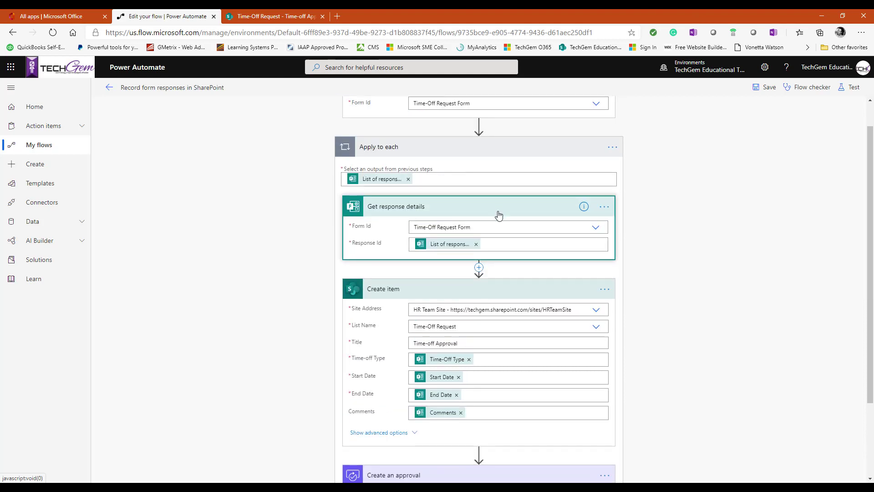
scroll(499, 215, down, 2)
click(400, 376)
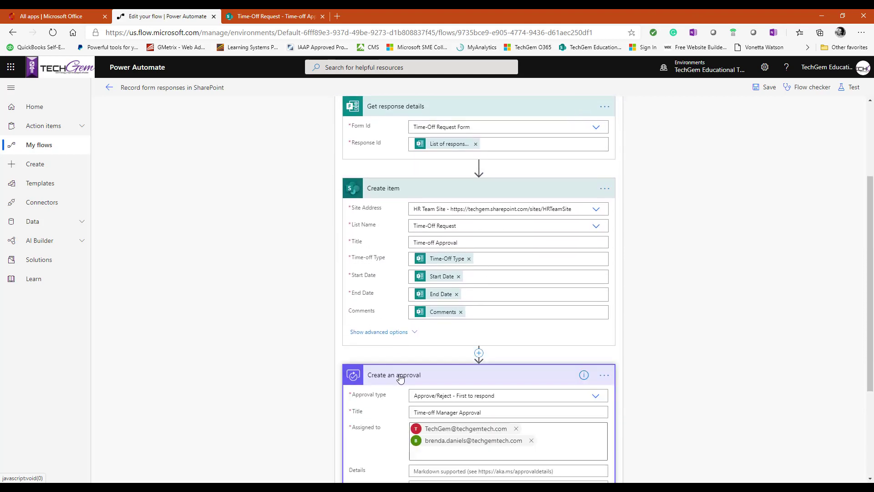
scroll(432, 348, down, 3)
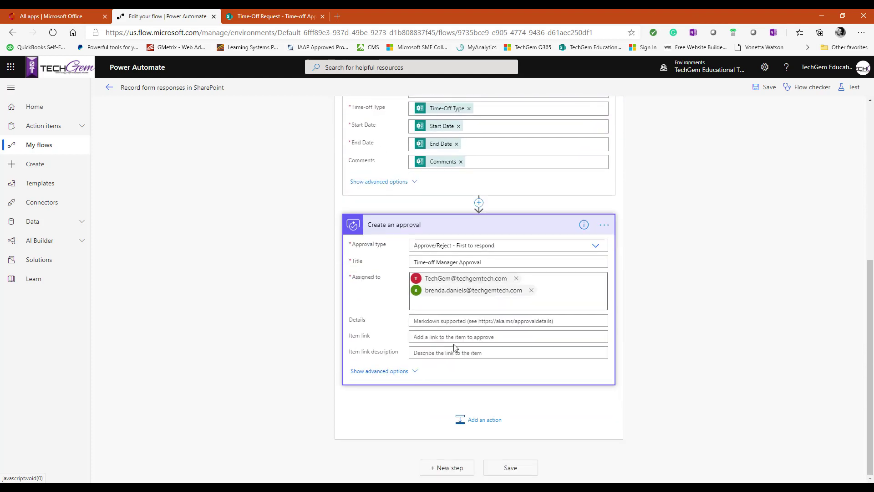
scroll(489, 325, up, 5)
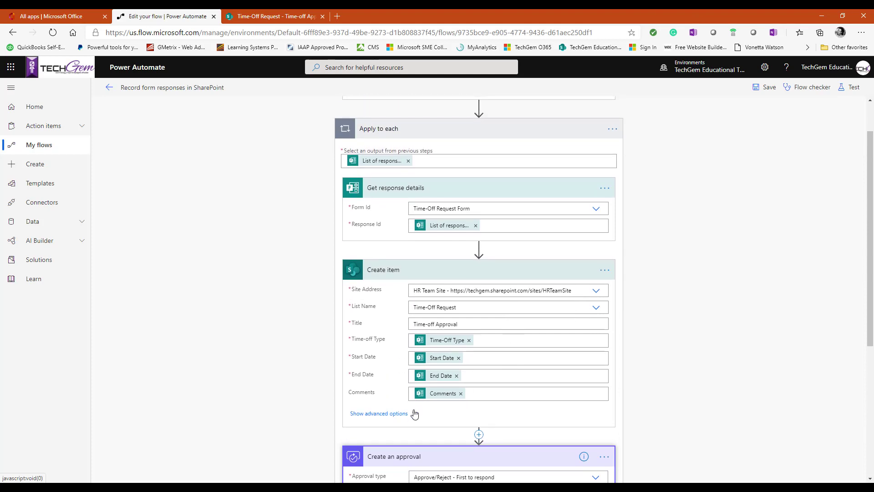
Step: Set Create item's Limit Columns by View to All Items and save the flow
click(413, 415)
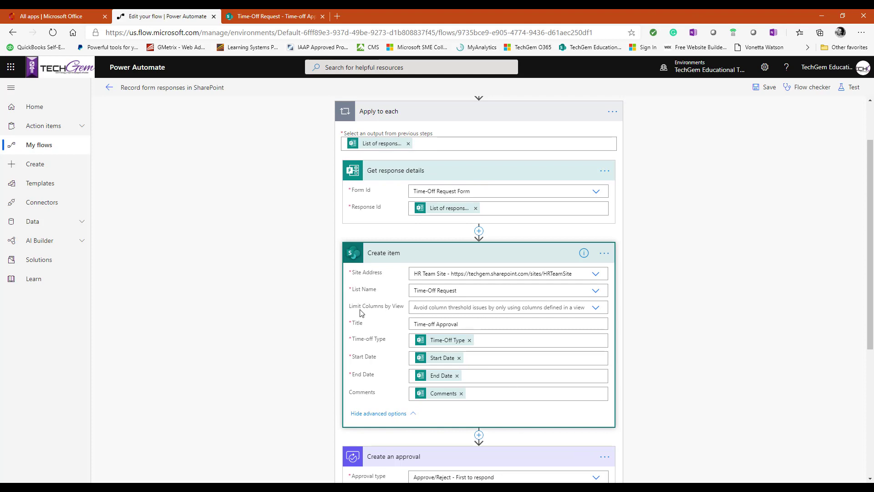
click(595, 307)
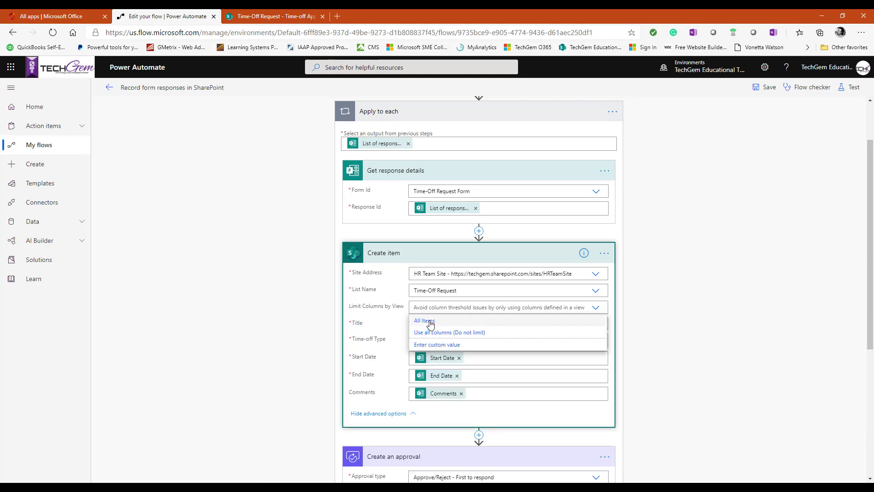
click(427, 321)
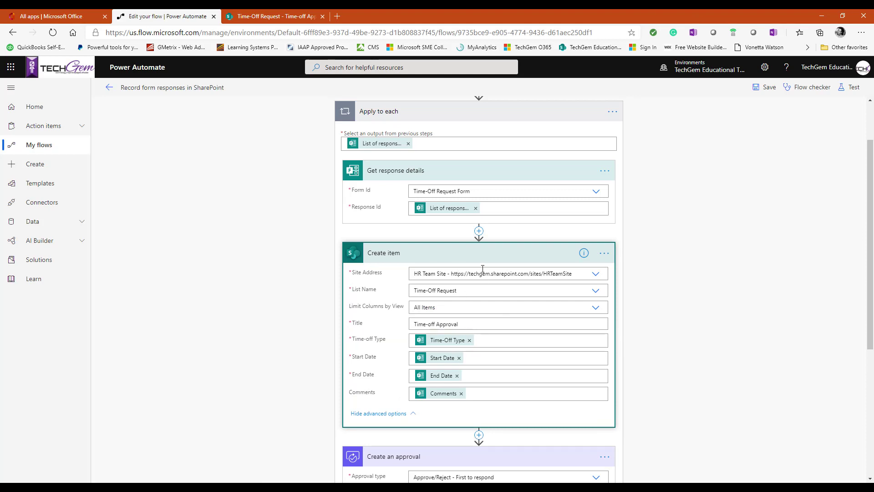
scroll(466, 340, up, 2)
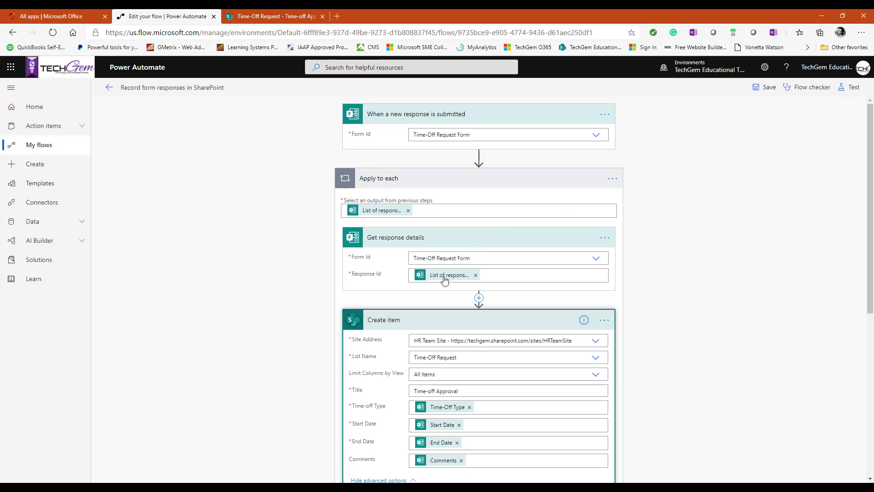
scroll(525, 358, down, 5)
scroll(524, 359, down, 2)
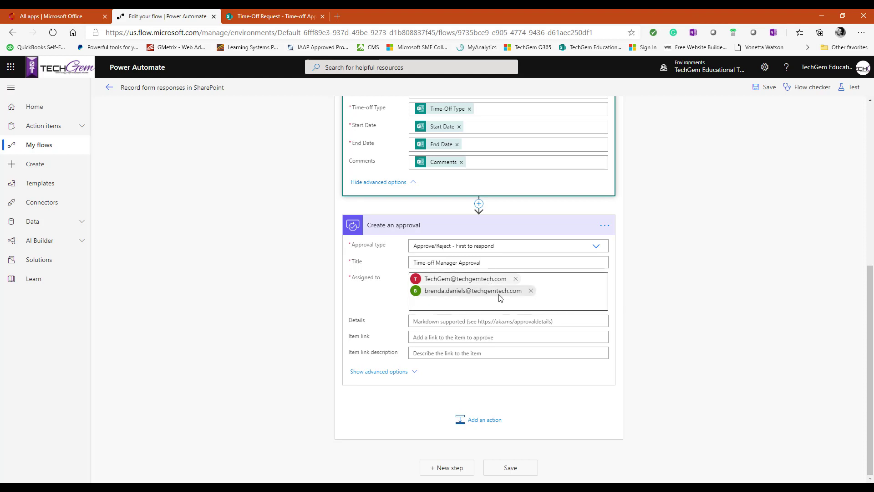
click(763, 93)
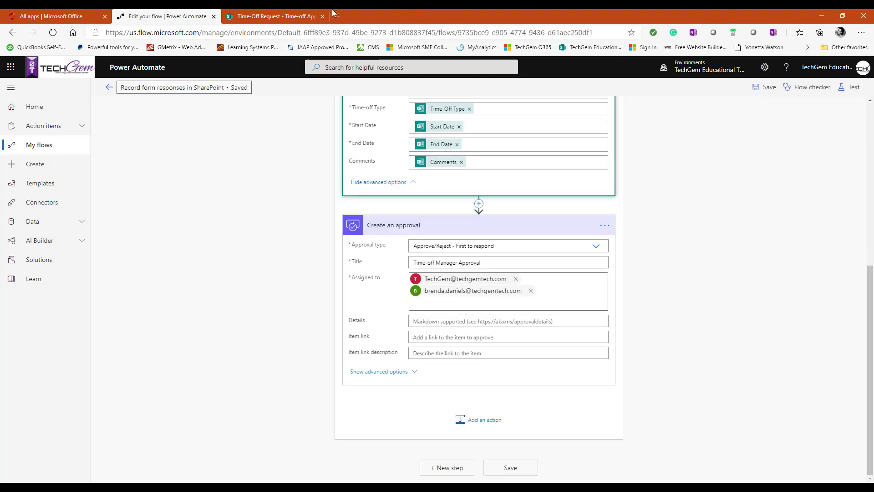
Step: Close the flow editor, check the Time-Off Request list, and bring Outlook onto the screen
click(213, 17)
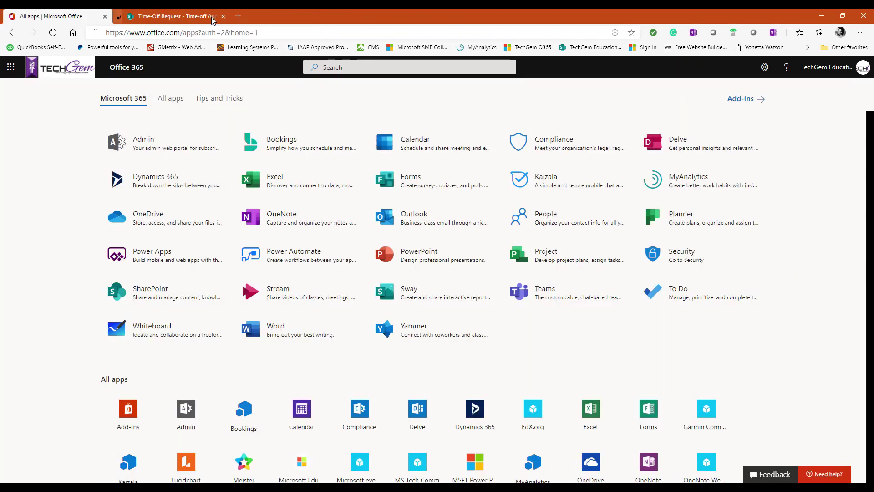
click(165, 19)
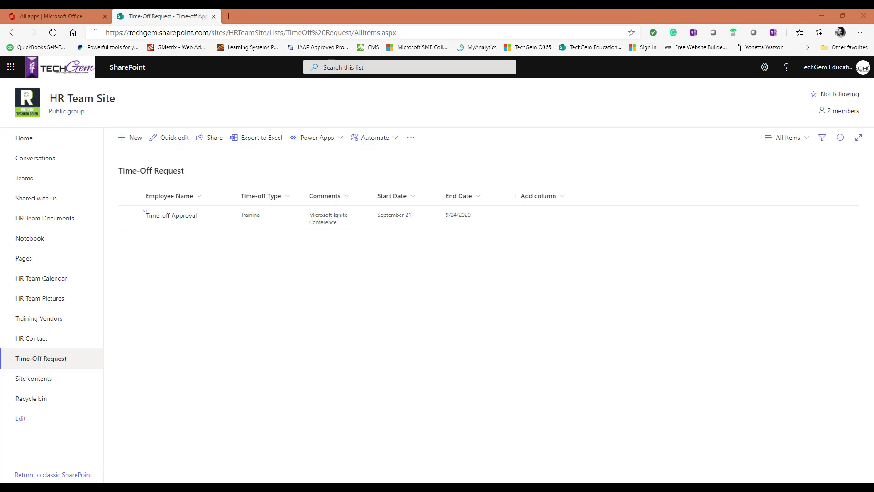
drag(873, 72, 480, 72)
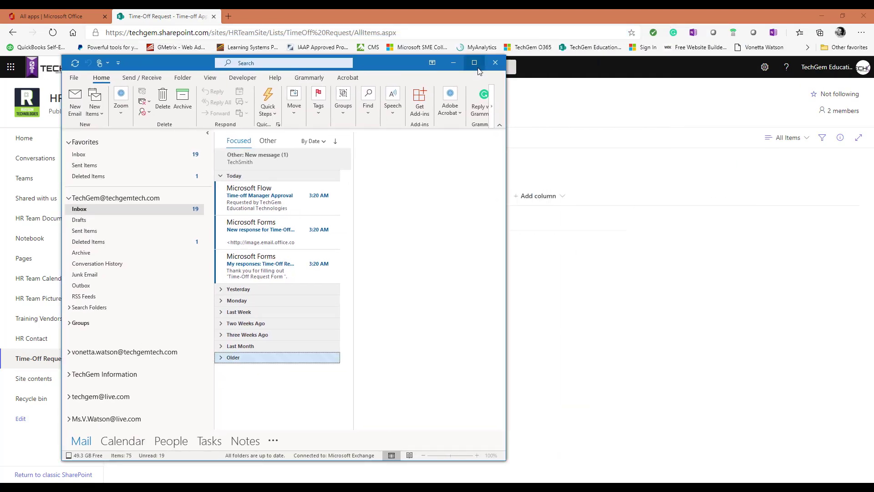
Step: Open the maximized My responses email, download its pictures, and view the responses in the browser
click(474, 63)
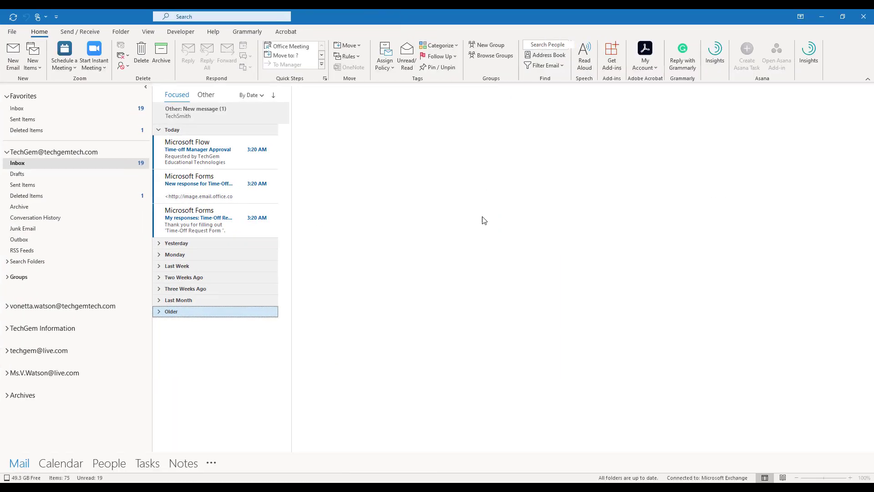
click(203, 222)
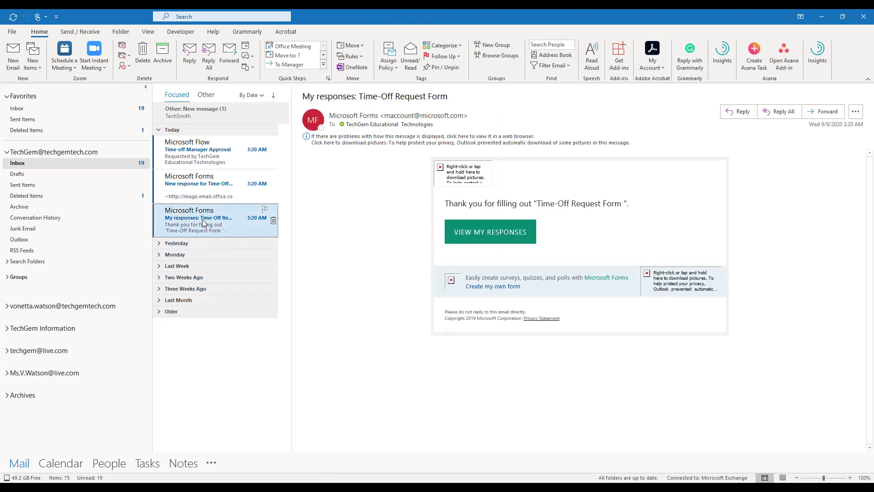
click(419, 151)
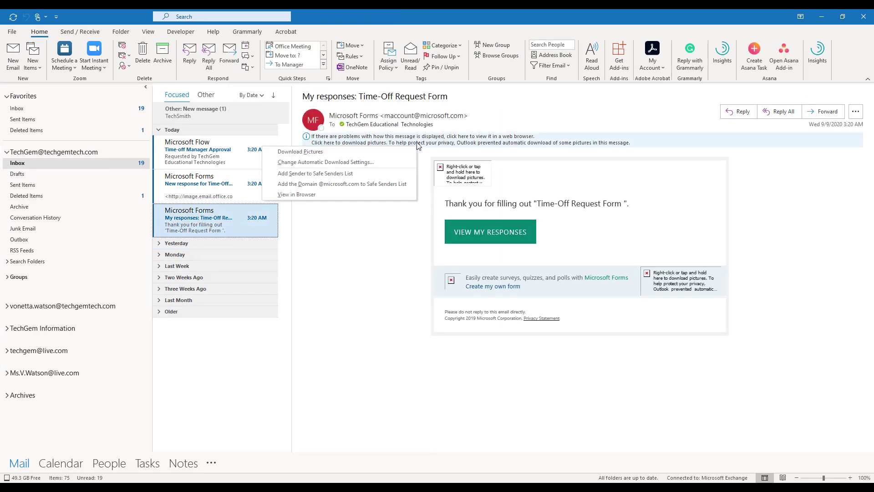
click(326, 153)
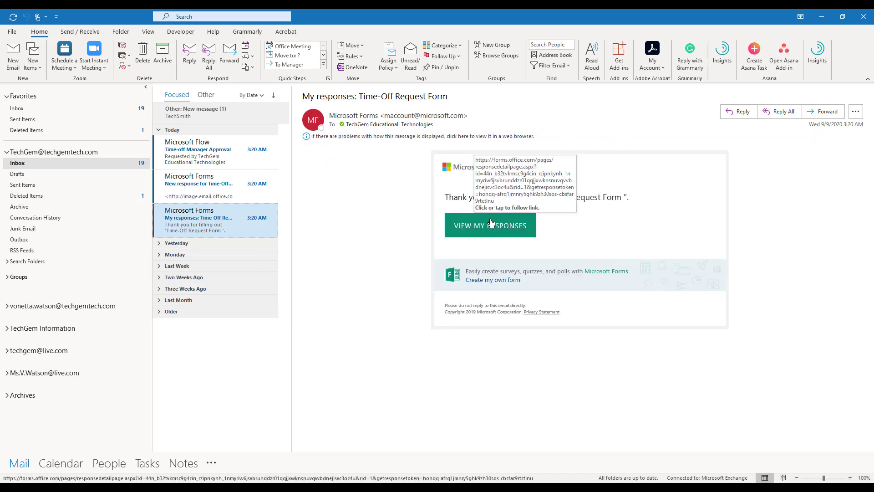
click(516, 233)
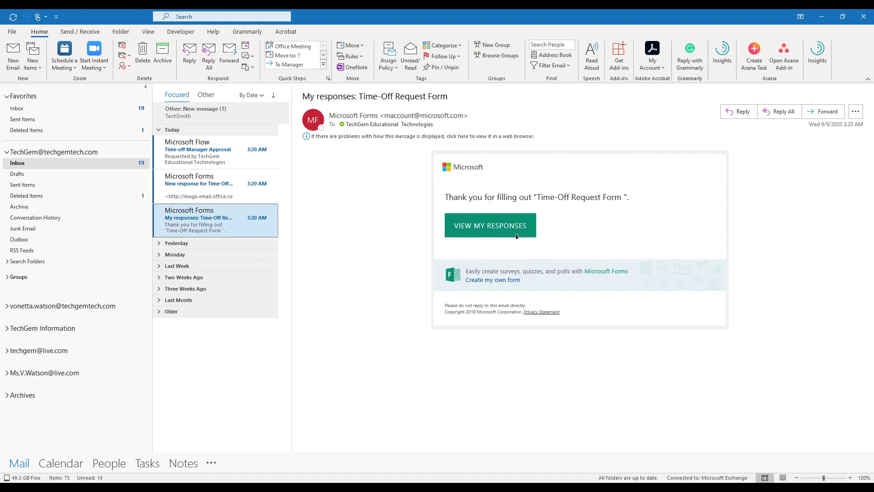
click(496, 228)
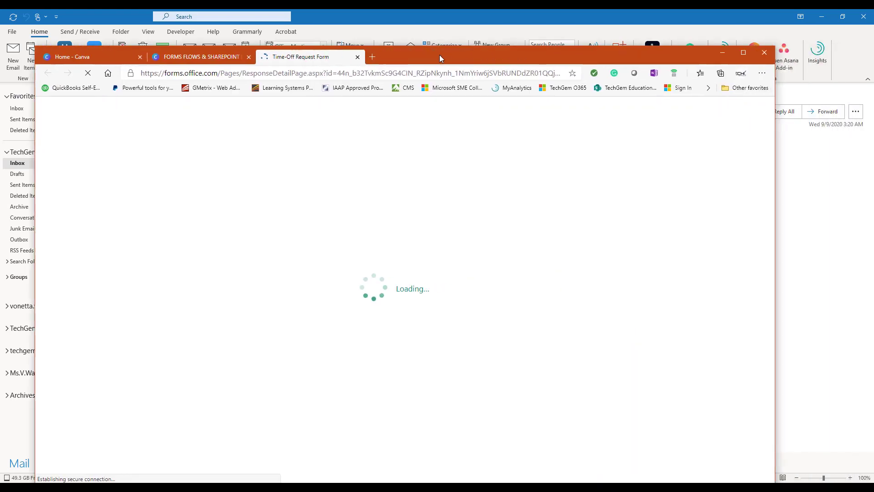
Step: Sign in with the work account, review the Training 9/21–9/24/2020 response, then close and minimize the browser
click(761, 43)
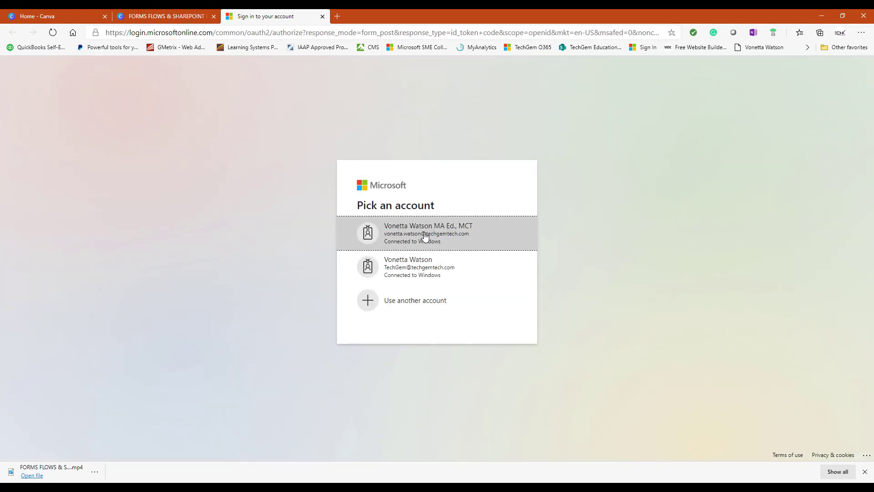
click(417, 266)
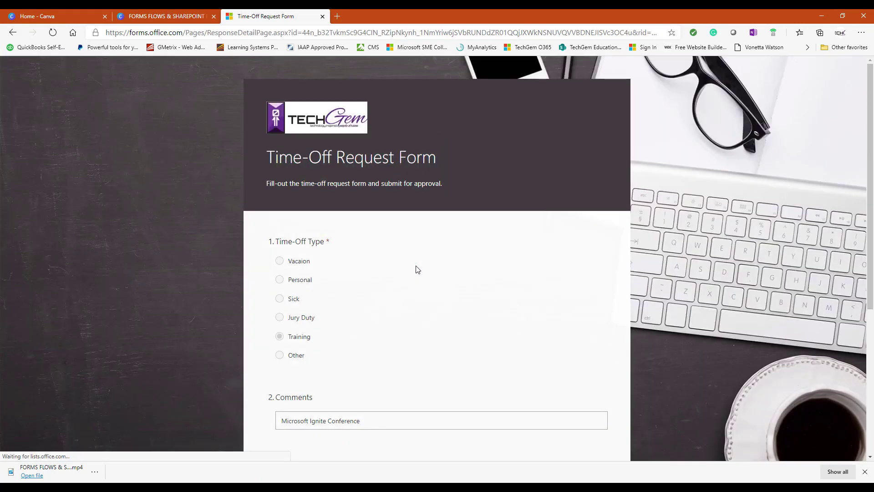
scroll(356, 273, down, 3)
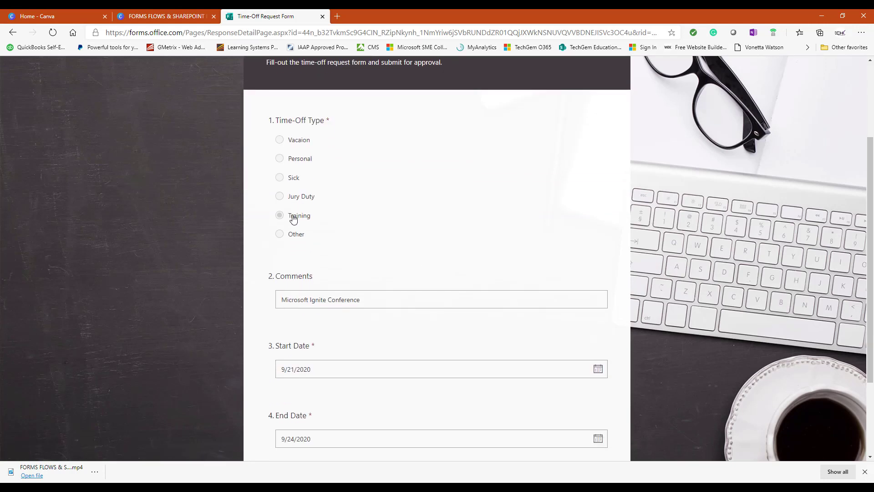
scroll(336, 263, down, 3)
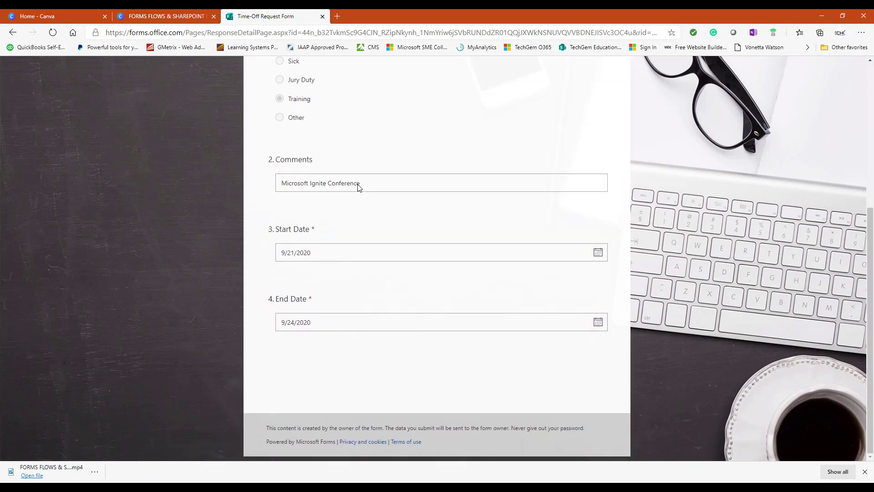
click(308, 254)
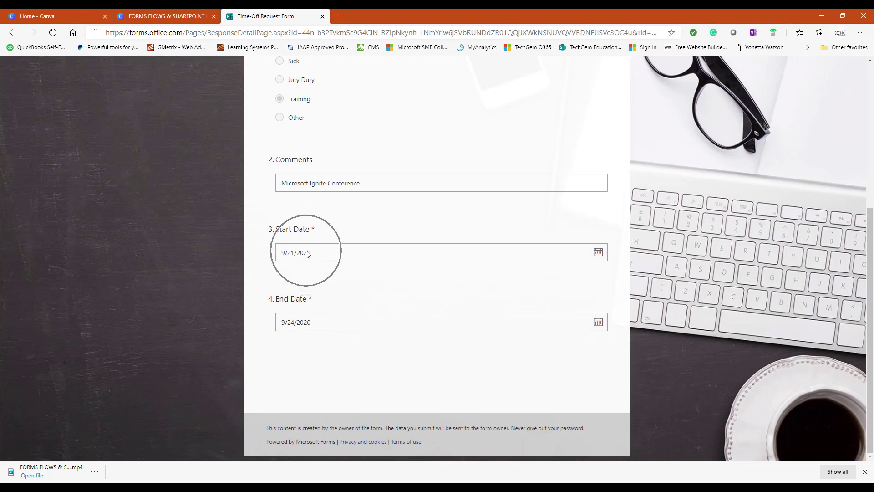
click(325, 301)
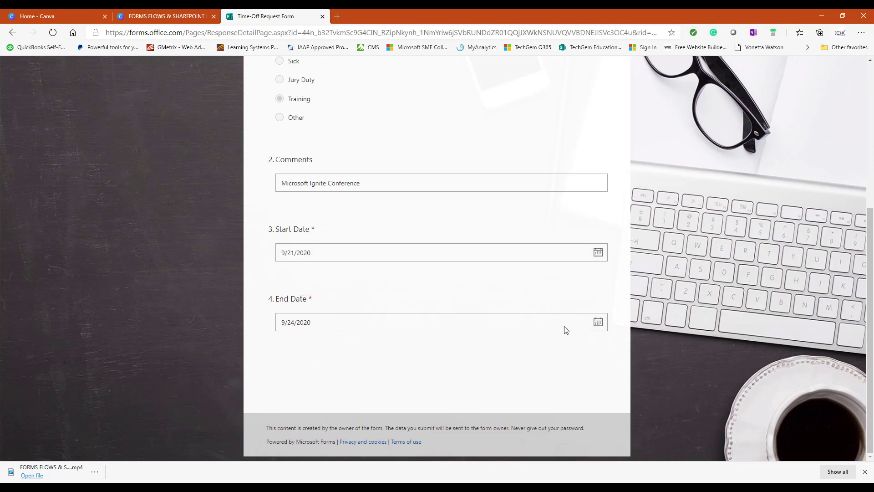
scroll(374, 115, up, 1)
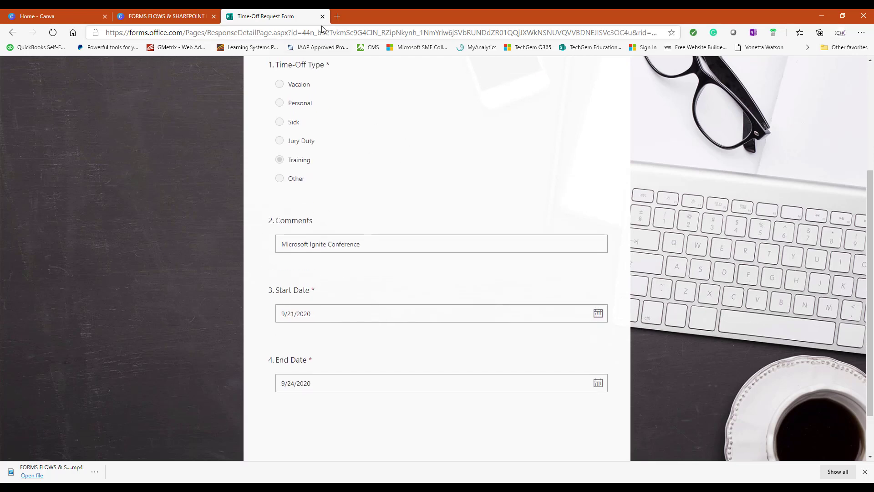
click(323, 16)
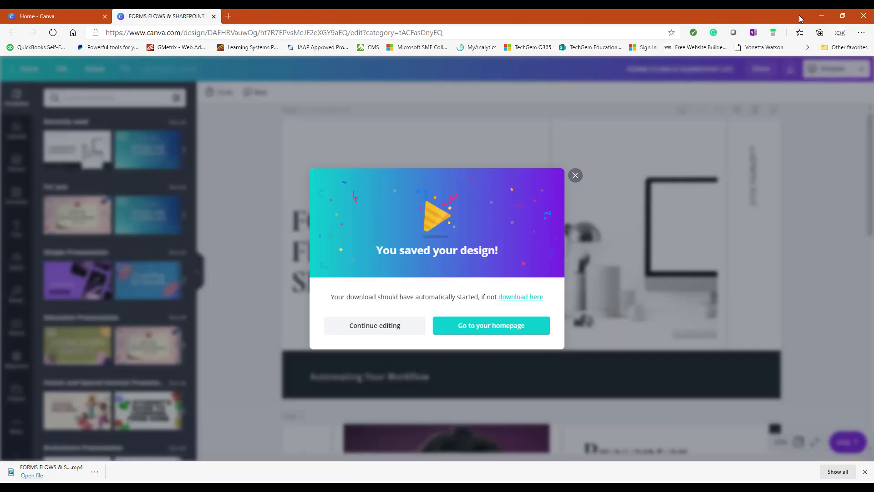
click(821, 16)
Step: View the New response email with pictures downloaded, then open the Time-off Manager Approval message
click(236, 196)
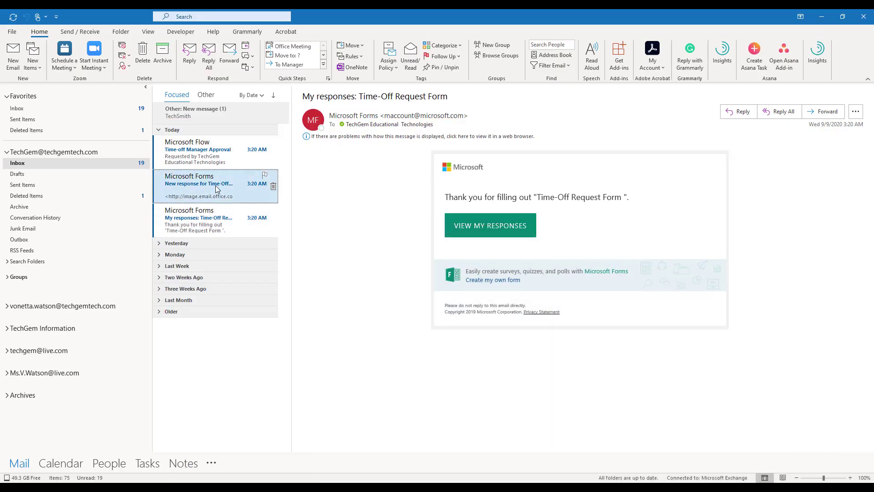
click(335, 143)
click(358, 153)
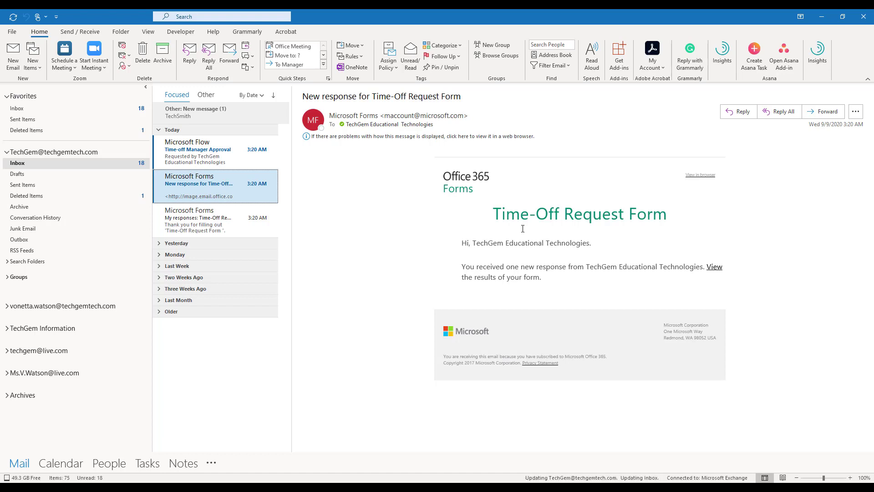
click(224, 186)
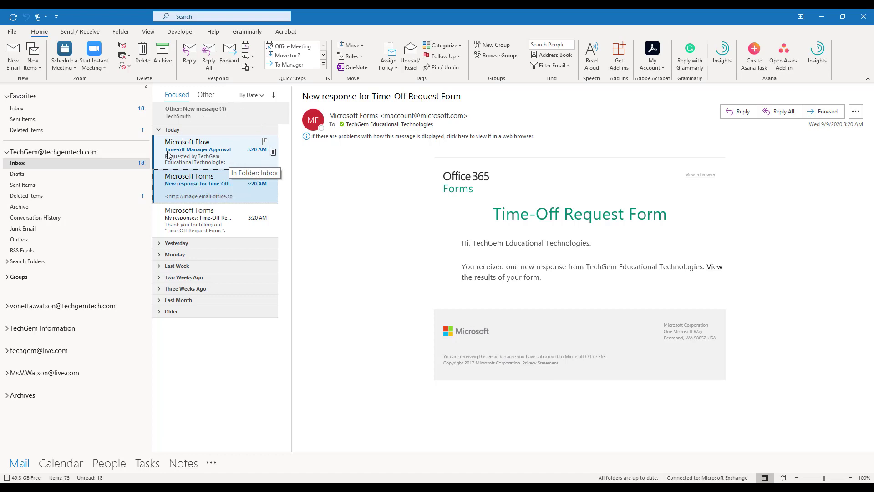
click(222, 155)
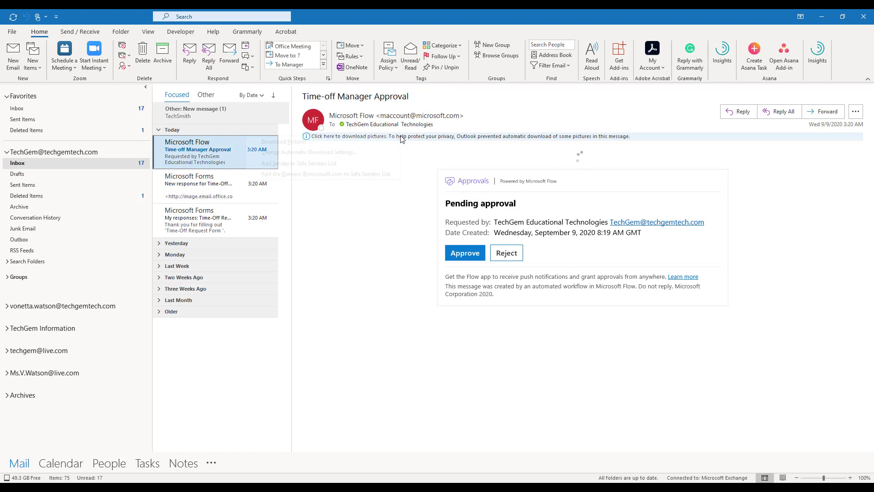
Step: Download the approval message's pictures and choose Approve as the response
click(402, 138)
click(348, 142)
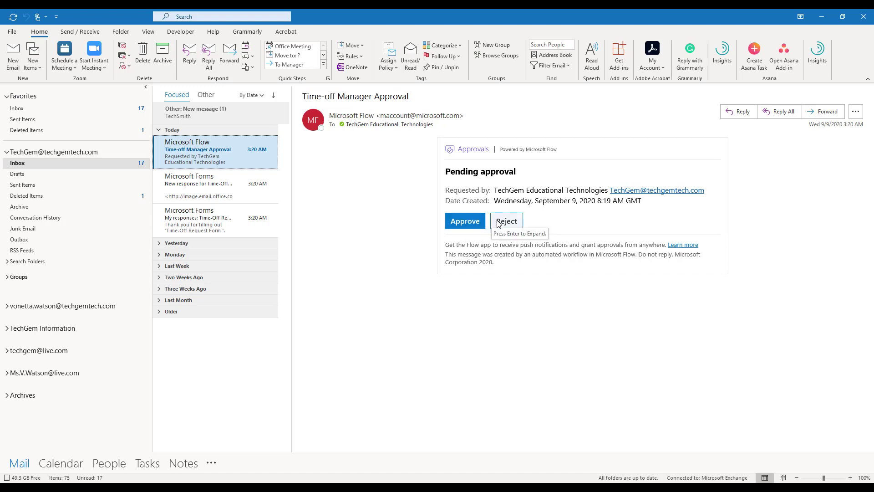
click(502, 223)
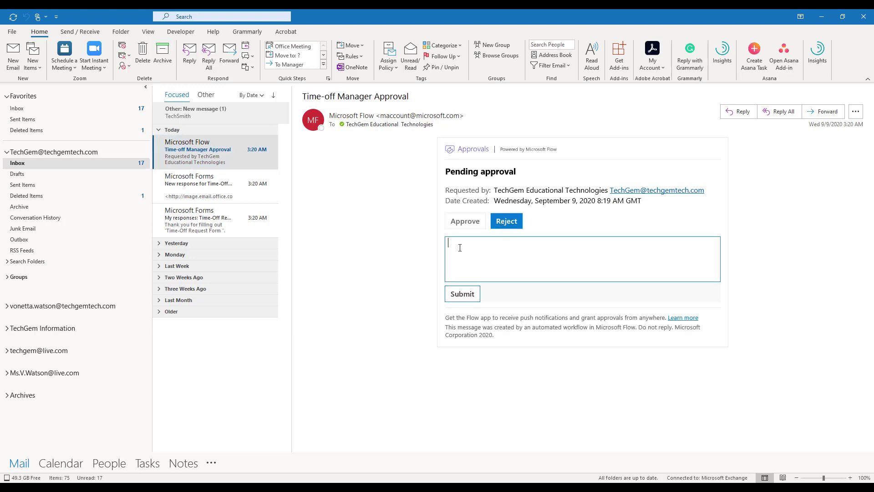
click(464, 224)
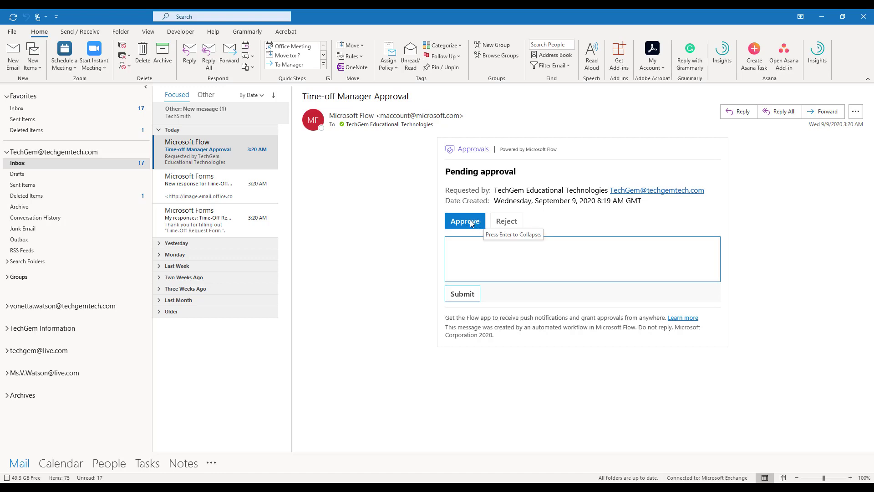
Step: Submit the approval with comment 'You are clear for the days requested.' and minimize Outlook
click(469, 220)
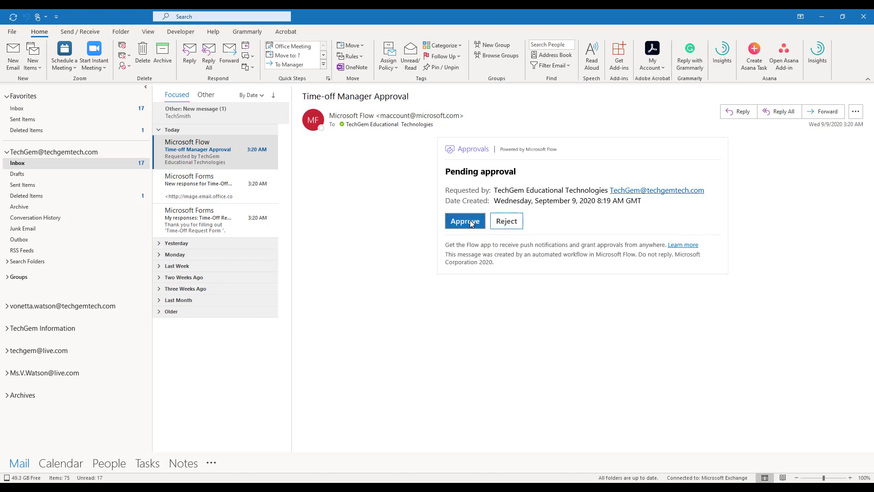
click(471, 223)
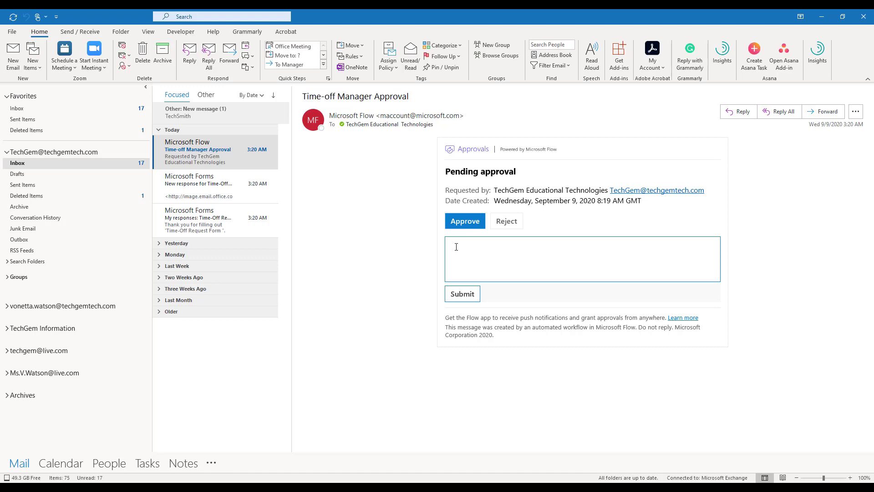
text(You are clear for the days requested.)
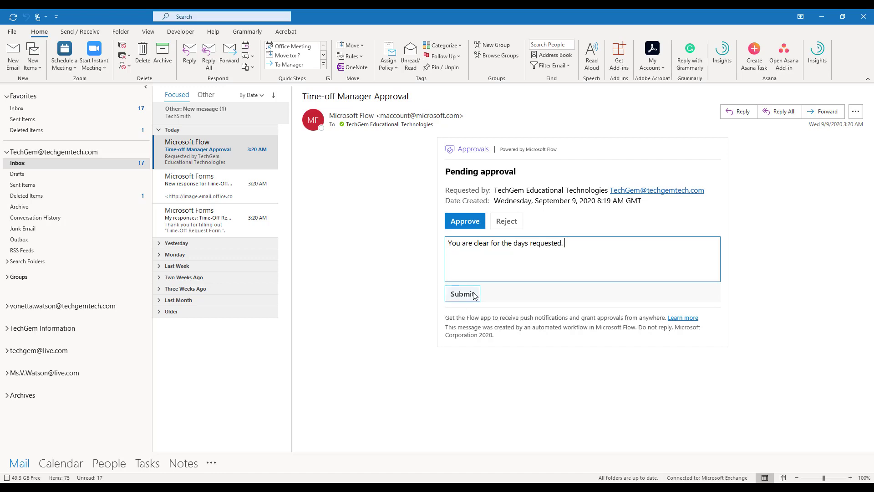
click(474, 294)
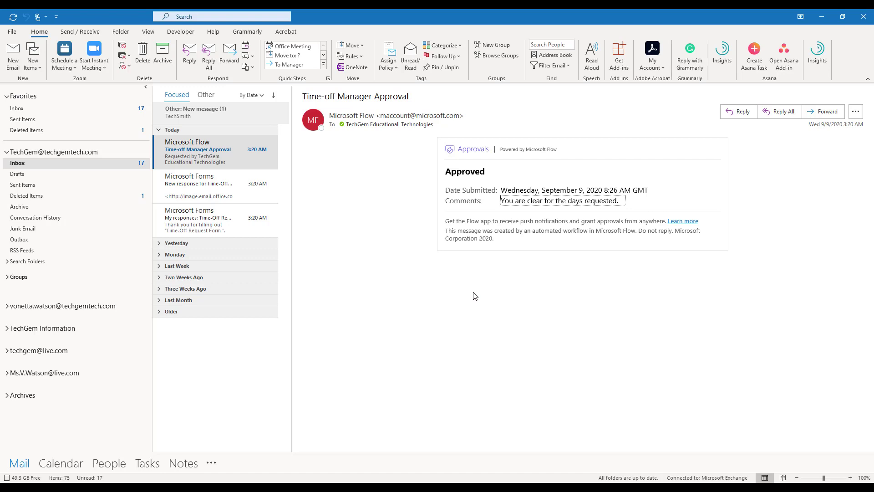
click(820, 18)
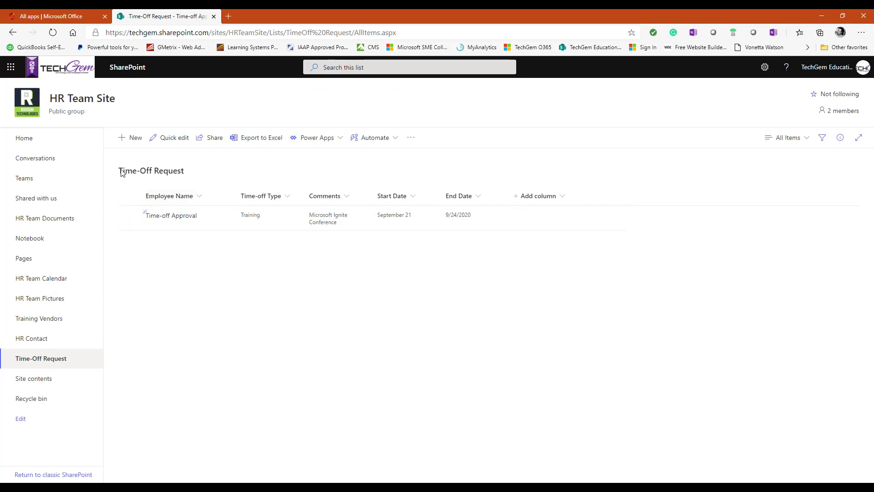
Step: Reload the Time-Off Request list, then launch the HR Team Site's team in Microsoft Teams
click(53, 33)
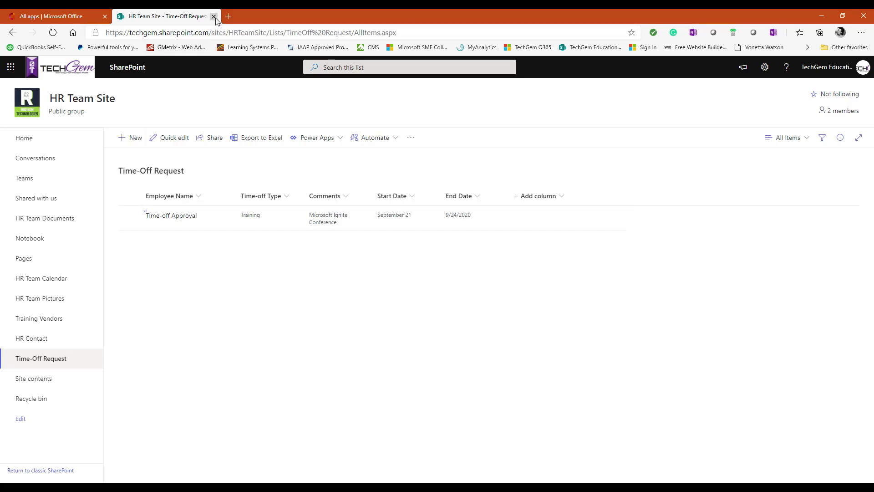
click(30, 181)
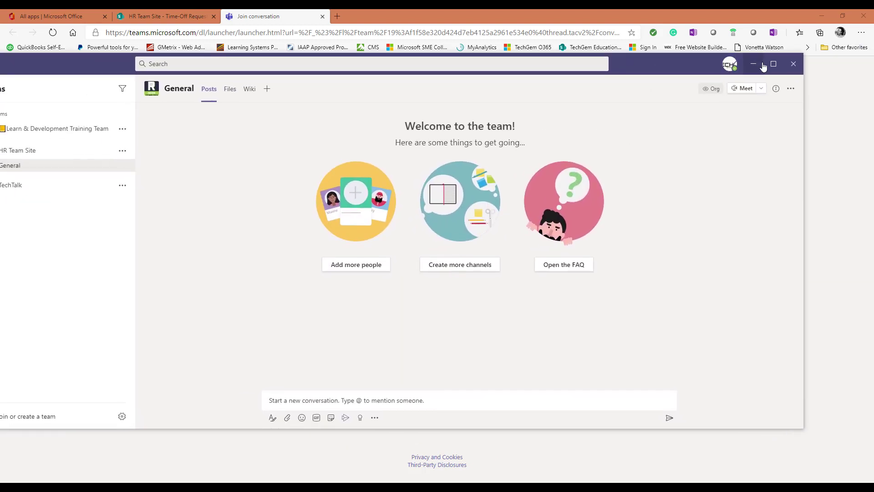
Step: Maximize Teams and start adding a new tab to the General channel
click(773, 64)
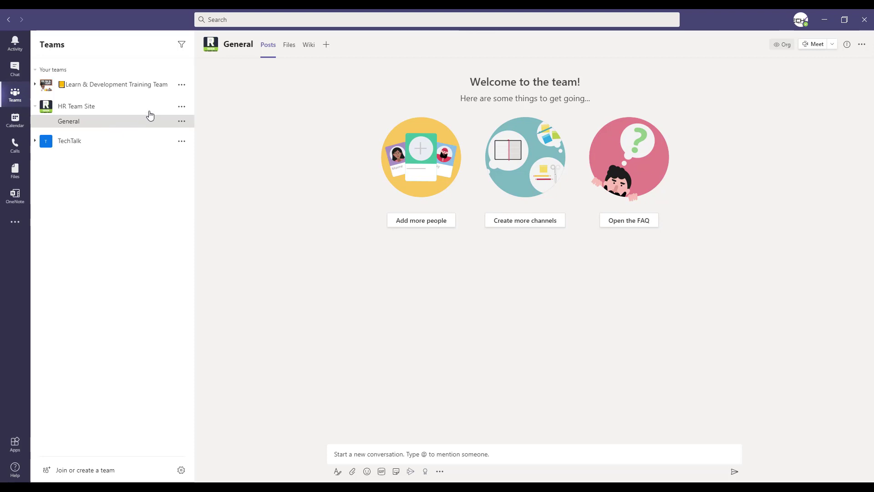
click(325, 44)
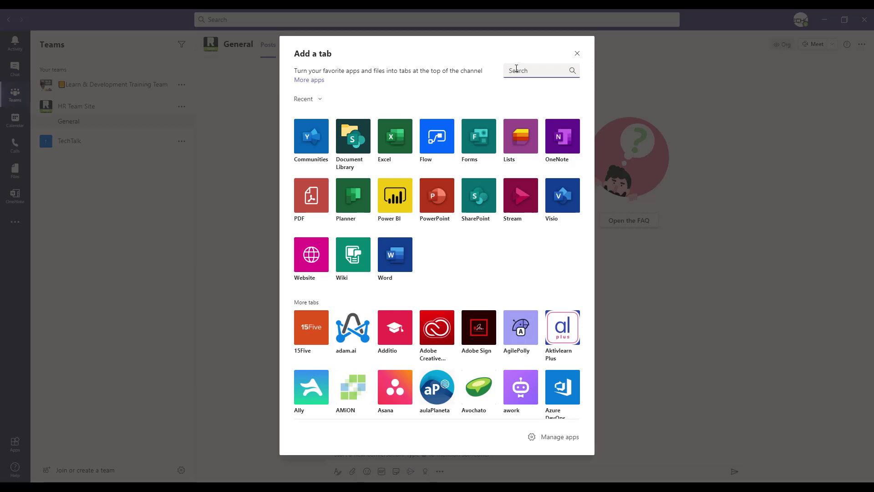
Step: Add a SharePoint tab showing the Time-Off Request list to General, then minimize Teams
text(Share)
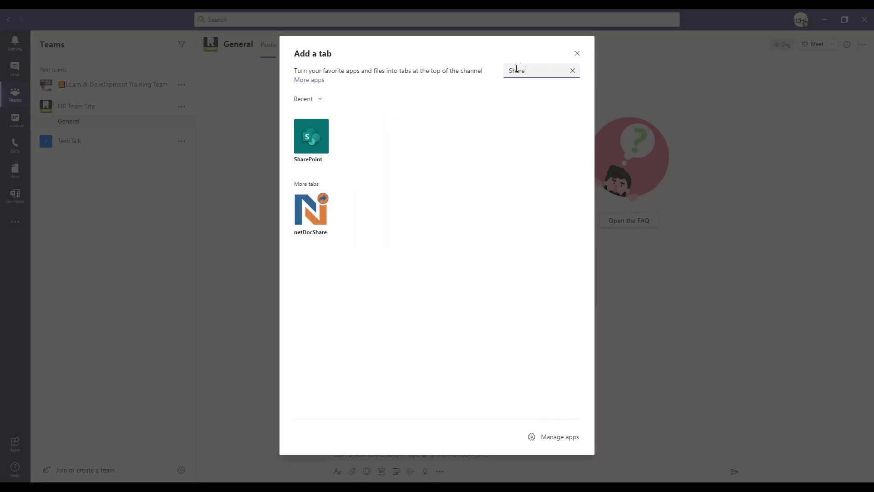
click(314, 136)
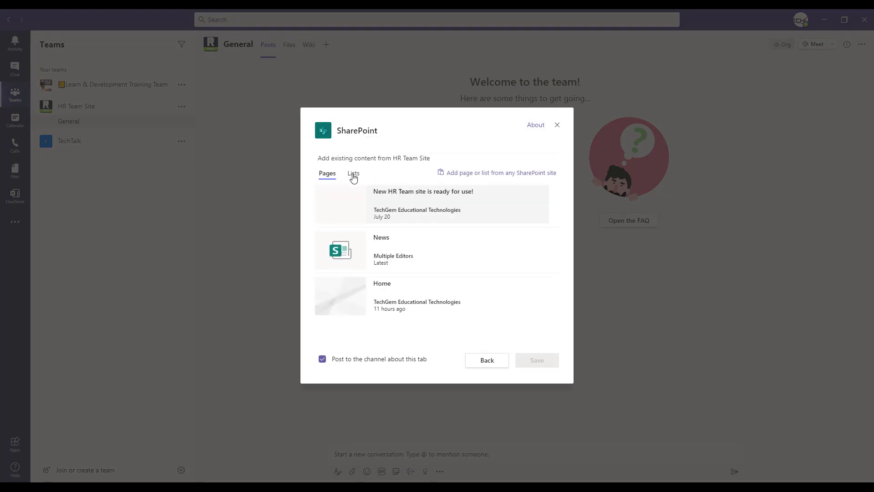
click(326, 179)
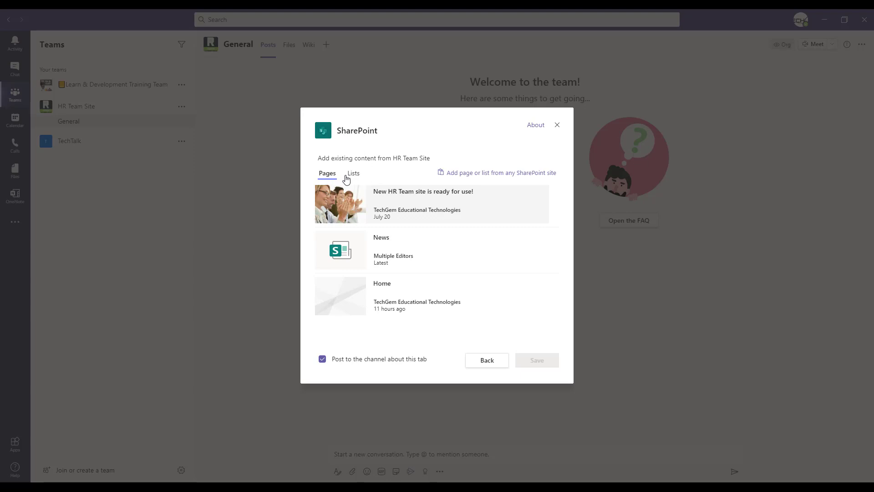
click(353, 174)
click(365, 207)
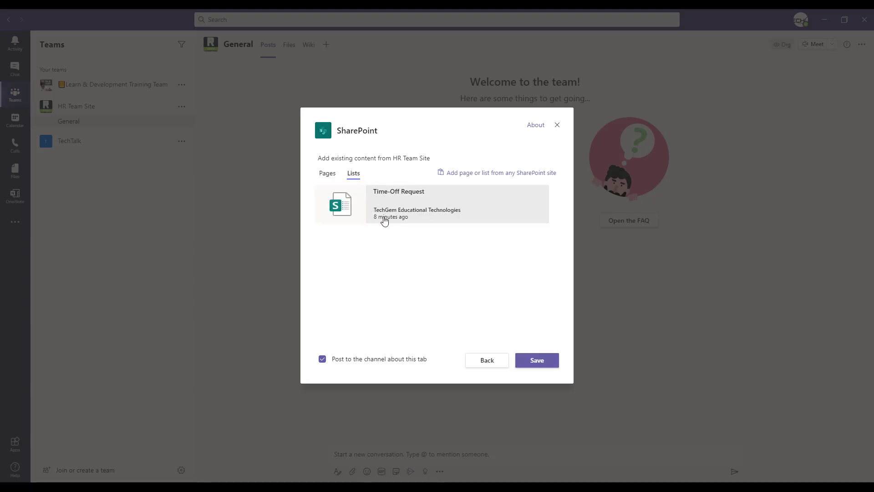
click(536, 362)
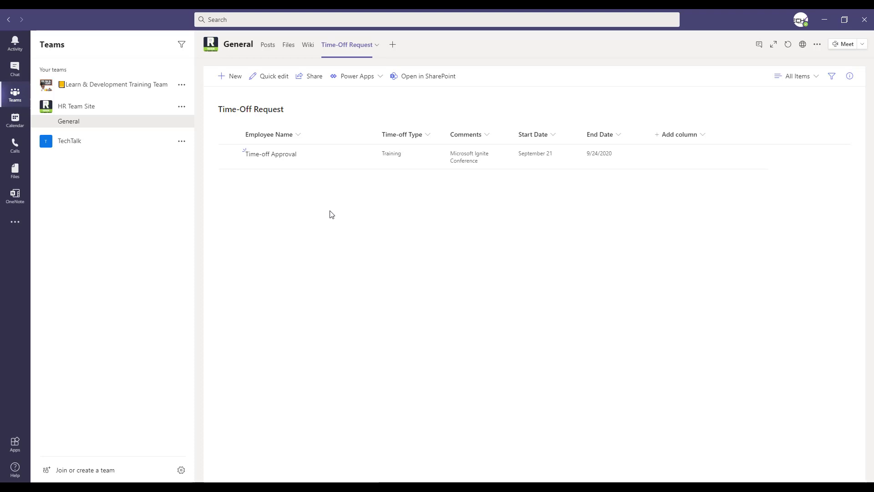
click(424, 80)
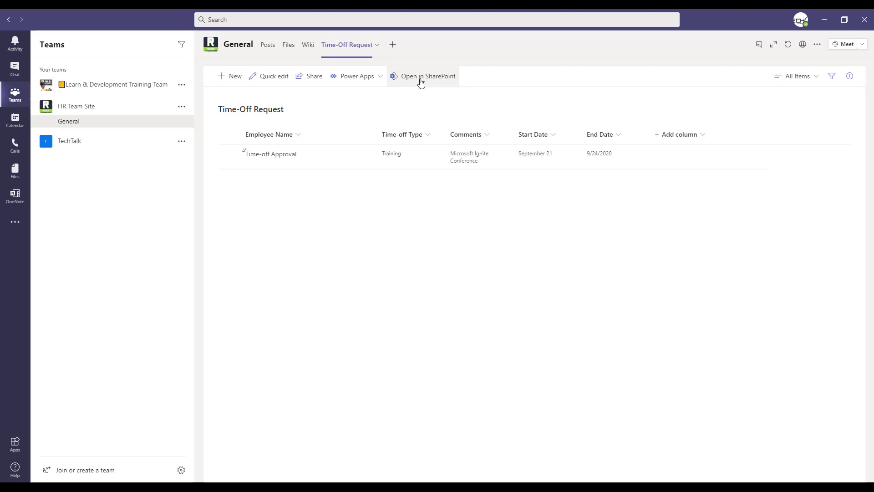
click(822, 22)
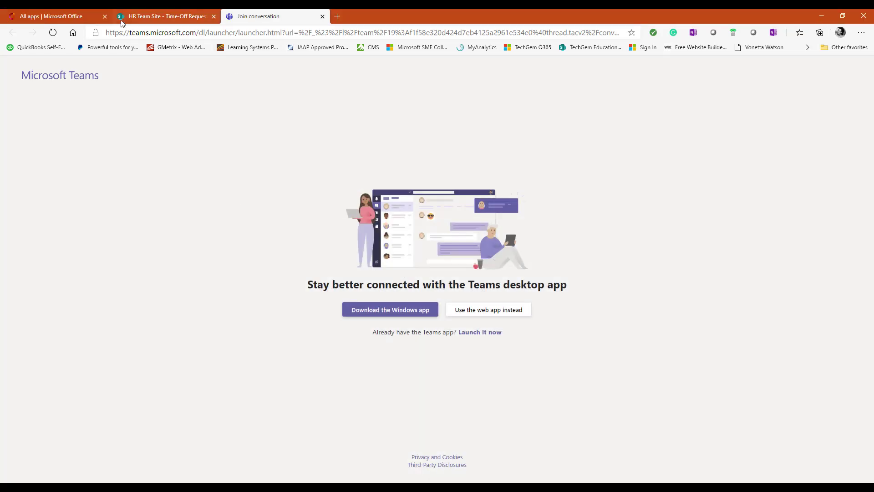
Step: Return to the 'All apps | Microsoft Office' tab listing Forms, Power Automate and SharePoint
click(55, 18)
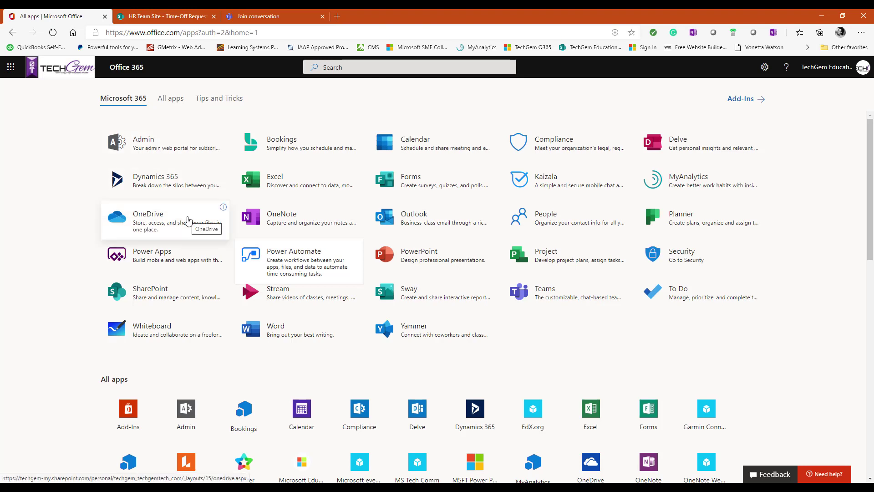
key(ctrl)
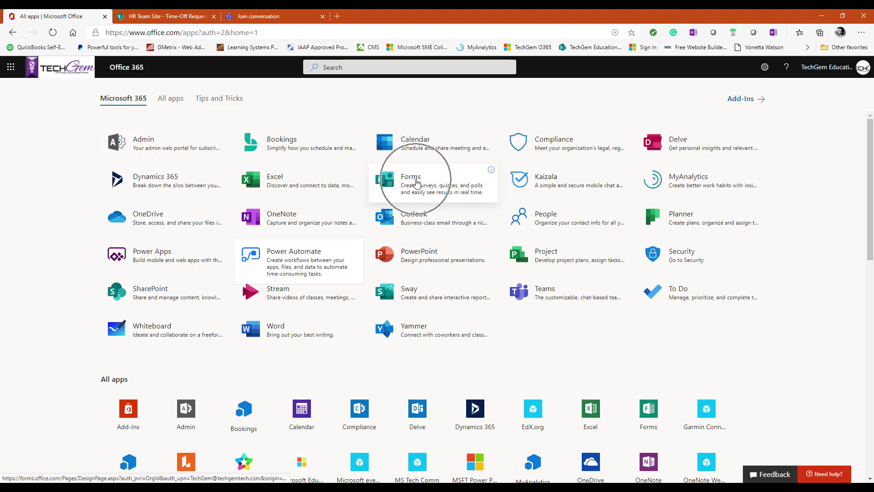
key(ctrl)
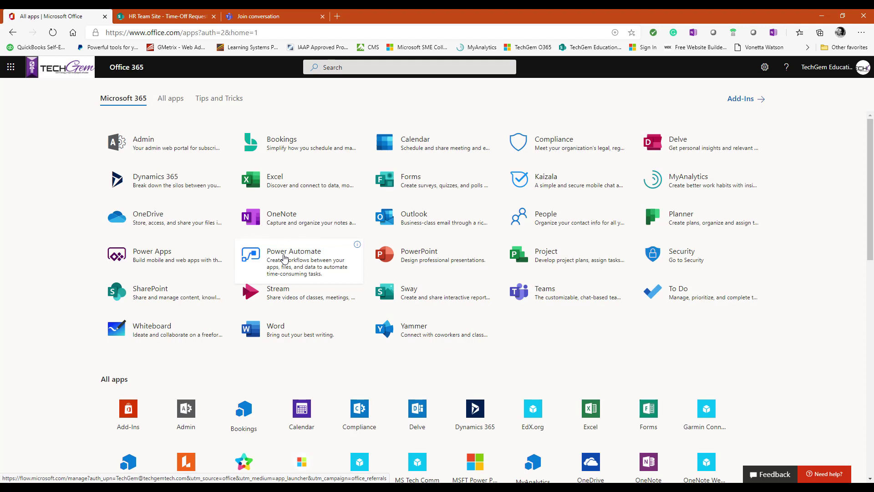
key(ctrl)
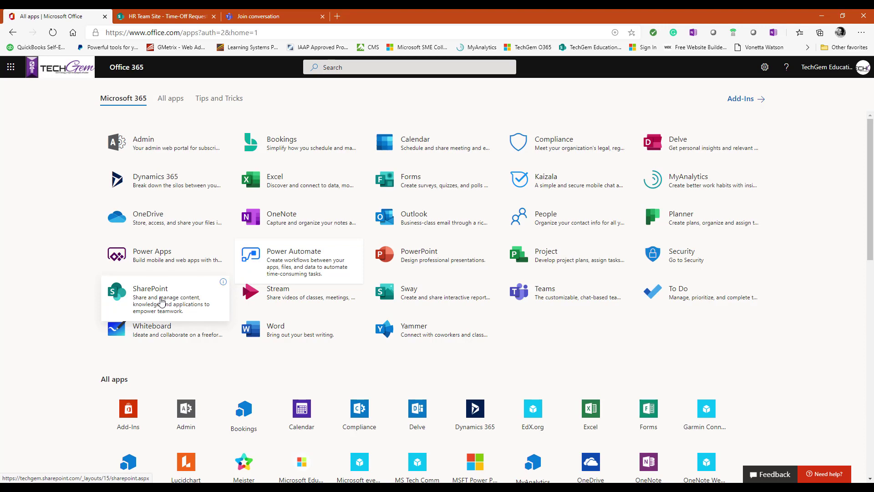